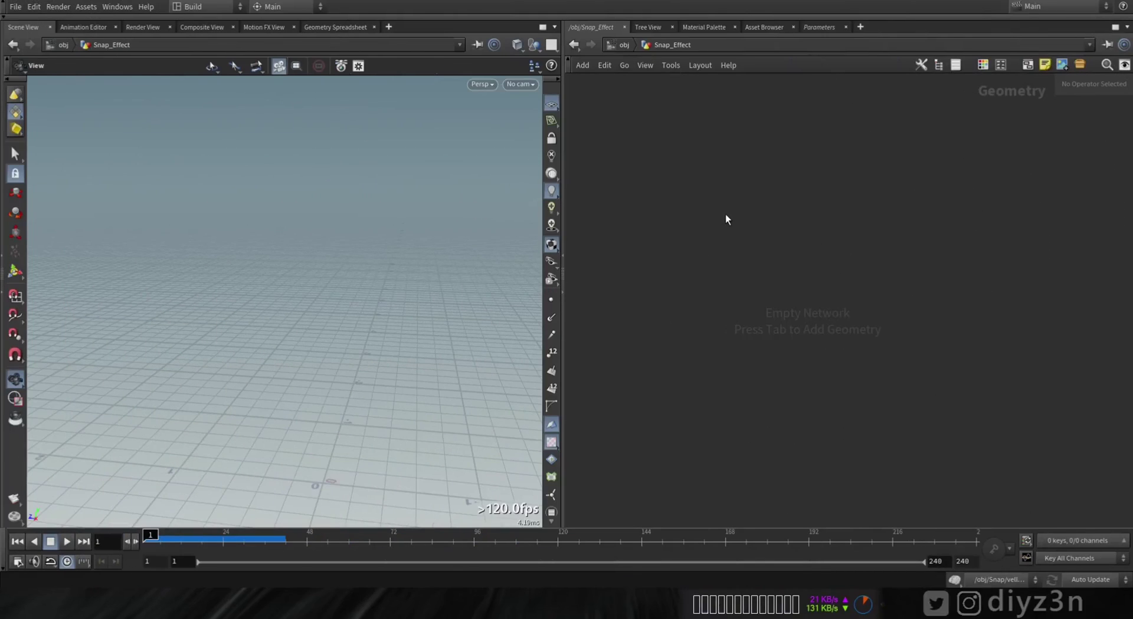
Add an FBX Character Import node to the network and load Soccer Tackle_2.fbx into it
key("Tab")
type("f")
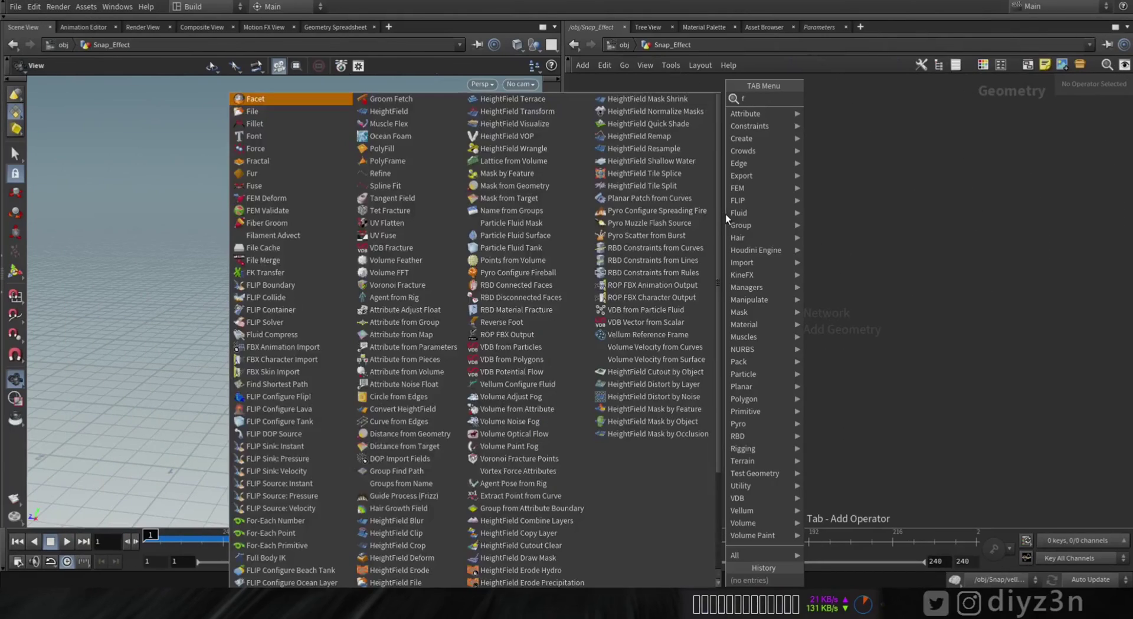
type("bx")
left_click(825, 114)
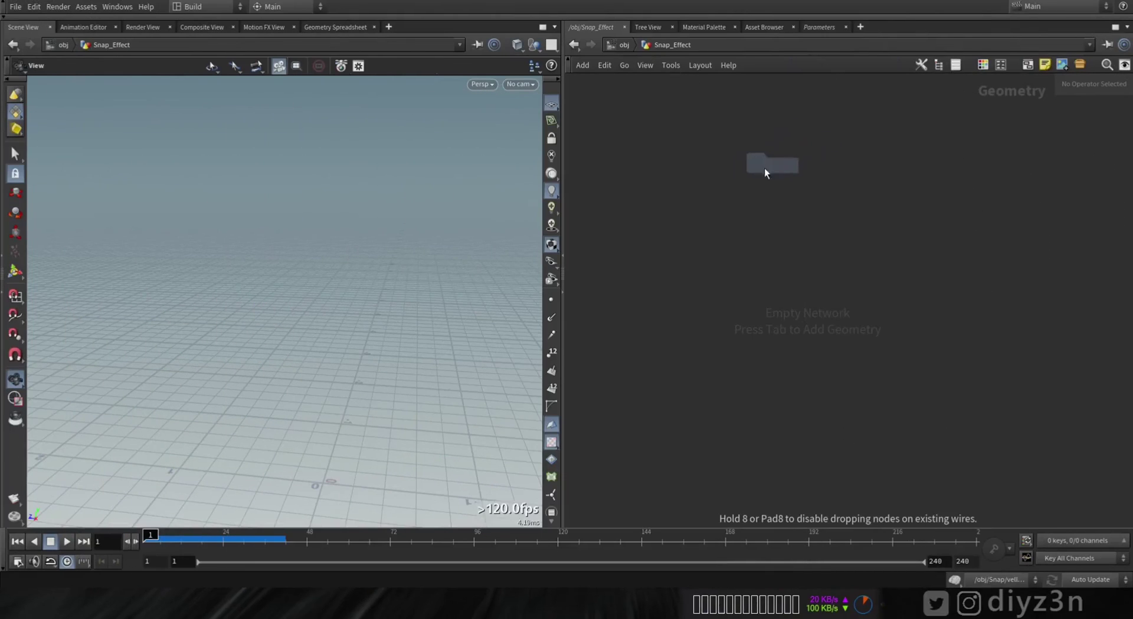
left_click(723, 206)
left_click(1116, 138)
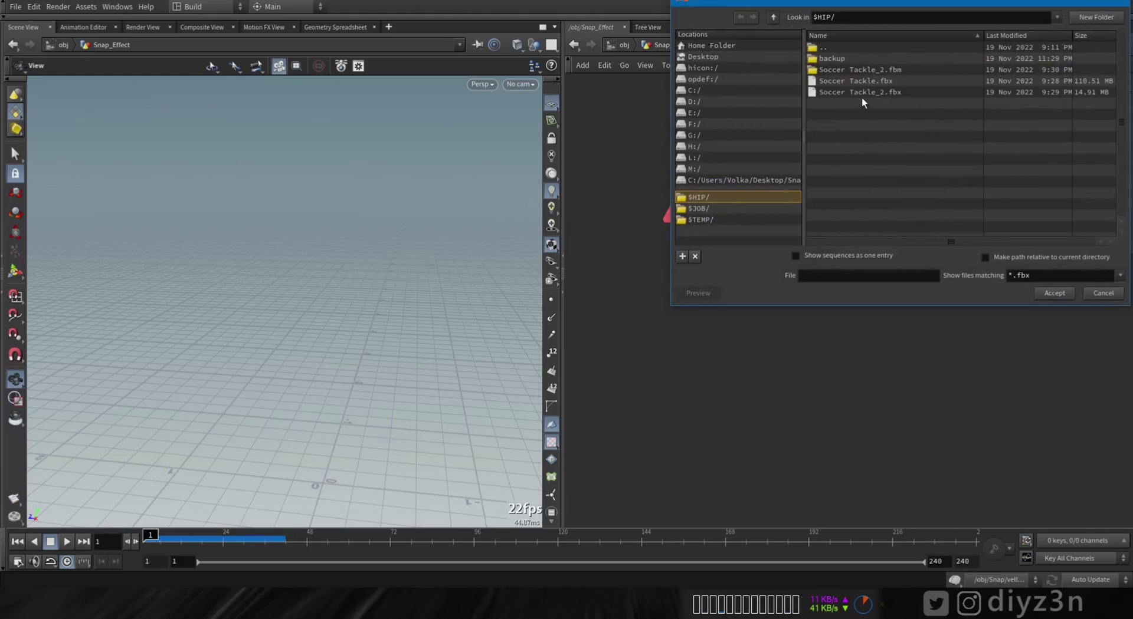
double_click(843, 92)
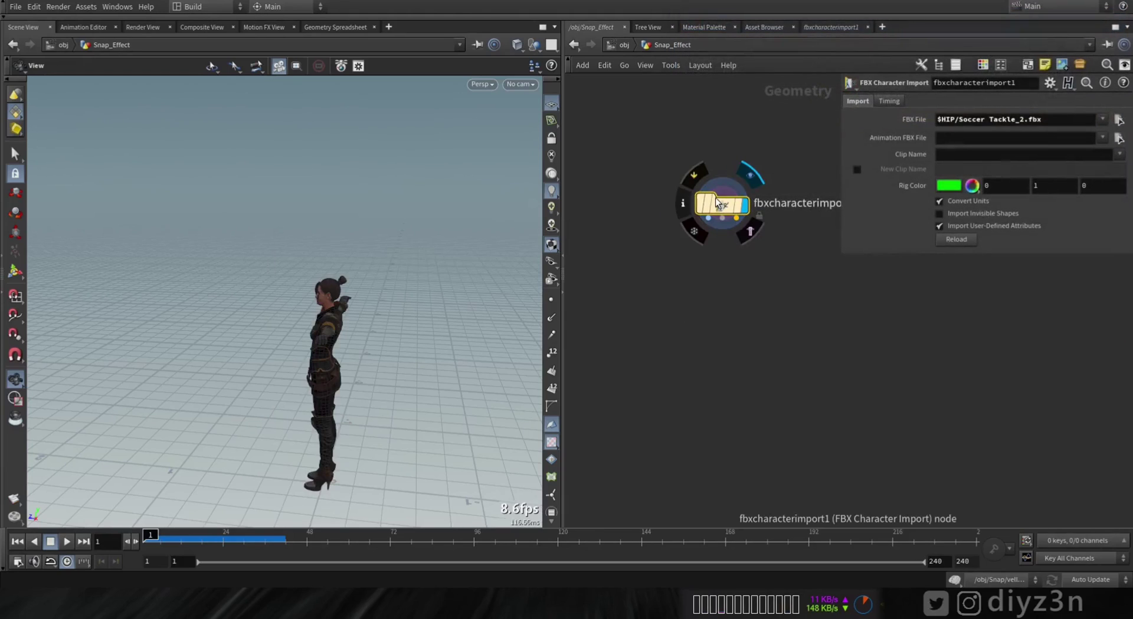
left_click_drag(718, 199, 712, 209)
Add a Bone Deform node fed by the three outputs of the character import and display its result
left_click_drag(269, 348, 369, 360)
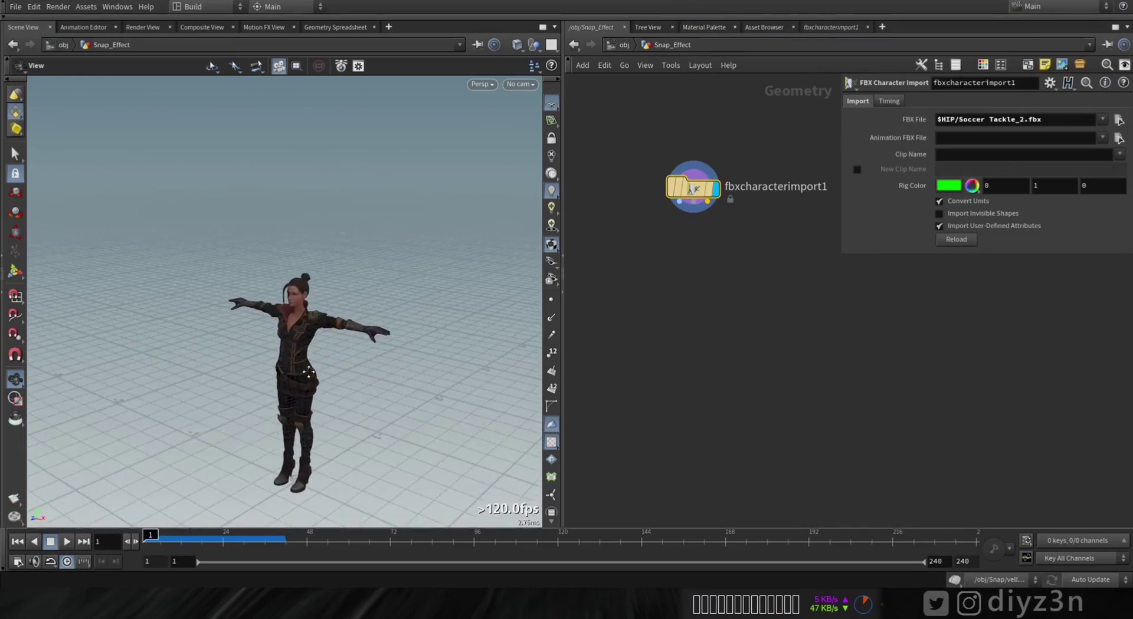
middle_click_drag(369, 360, 369, 288)
scroll(360, 306, "up", 3)
left_click_drag(359, 309, 318, 366)
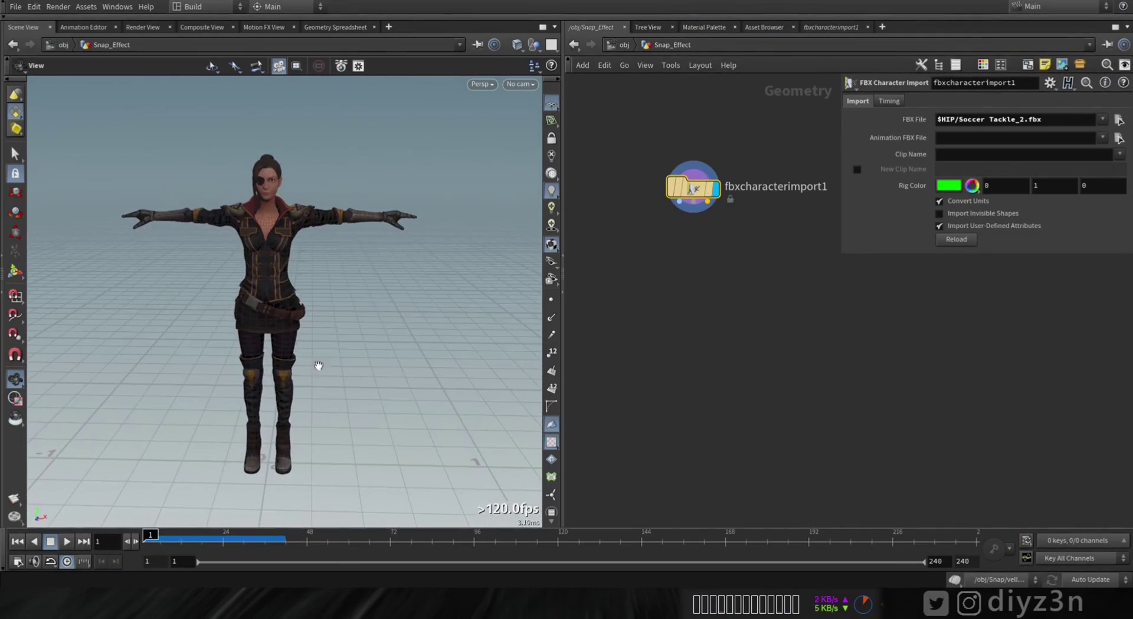
key("Tab")
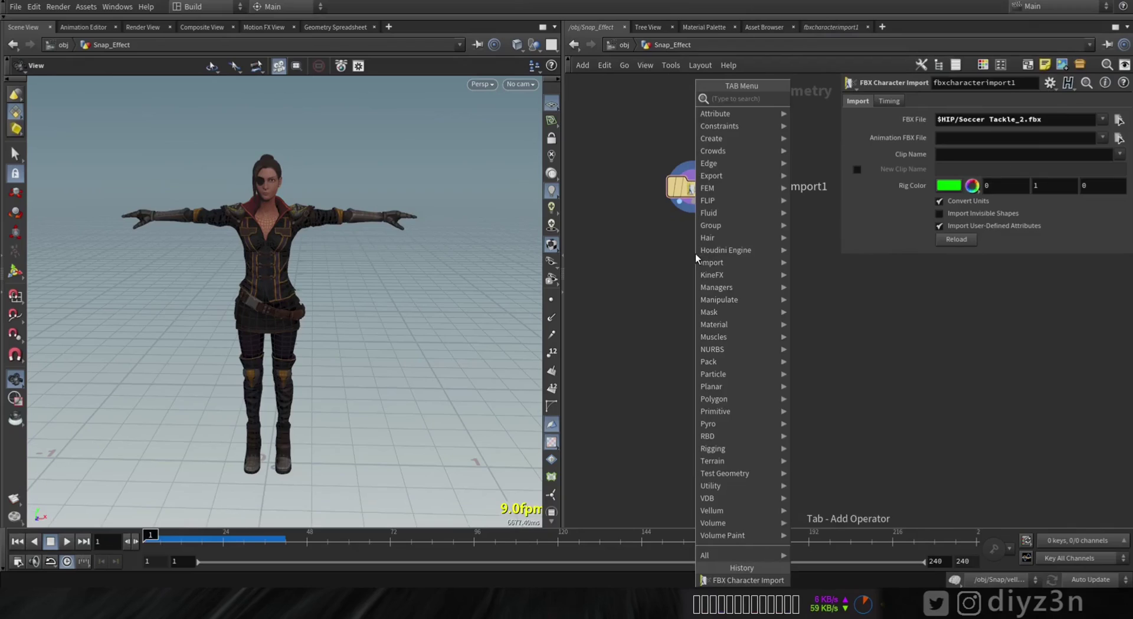
mouse_move(713, 182)
left_click(825, 123)
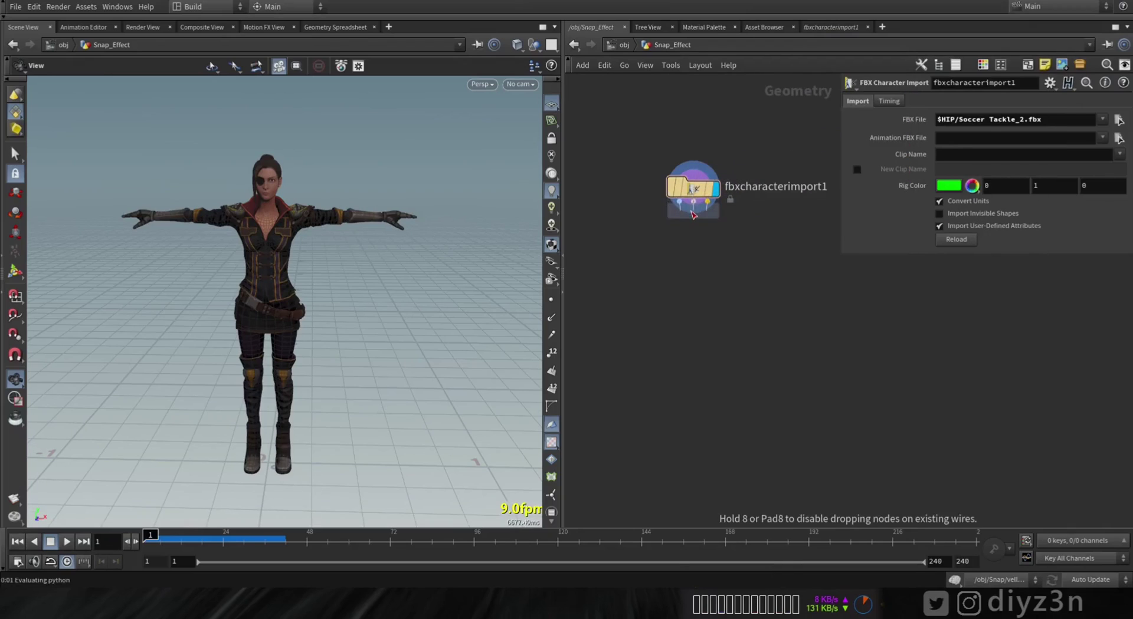
left_click(694, 241)
left_click(728, 214)
Preview the deformed animation and set the character import's timing speed to 0.84
mouse_move(155, 544)
left_mouse_down()
mouse_move(245, 546)
mouse_move(146, 545)
left_mouse_up()
scroll(261, 301, "down", 5)
left_click_drag(260, 301, 223, 301)
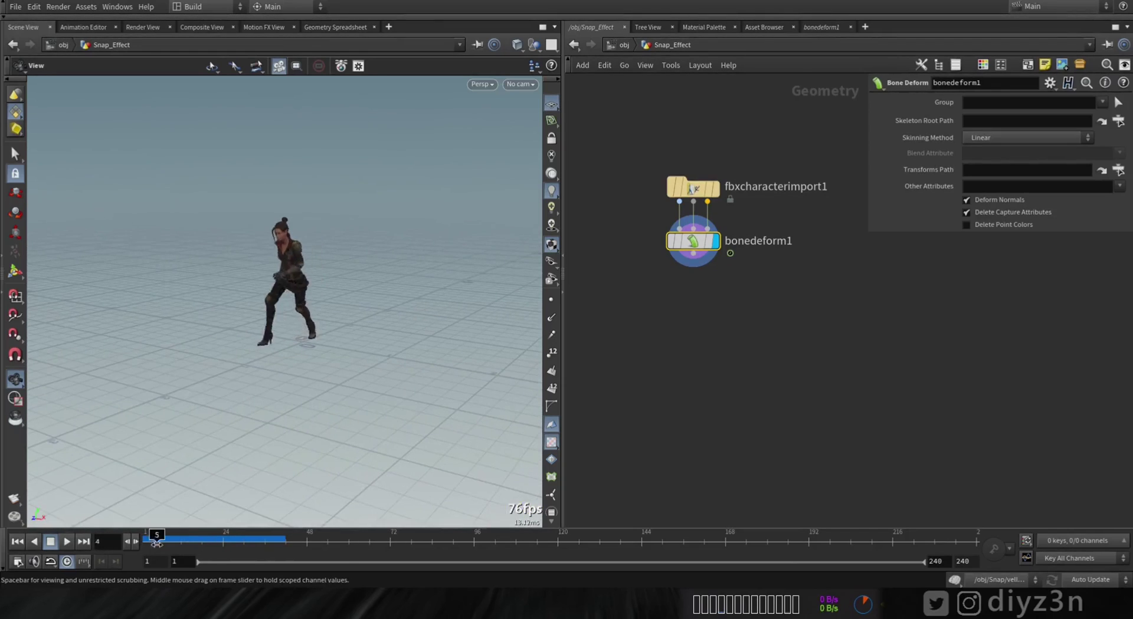
left_click_drag(156, 542, 125, 561)
left_click(693, 187)
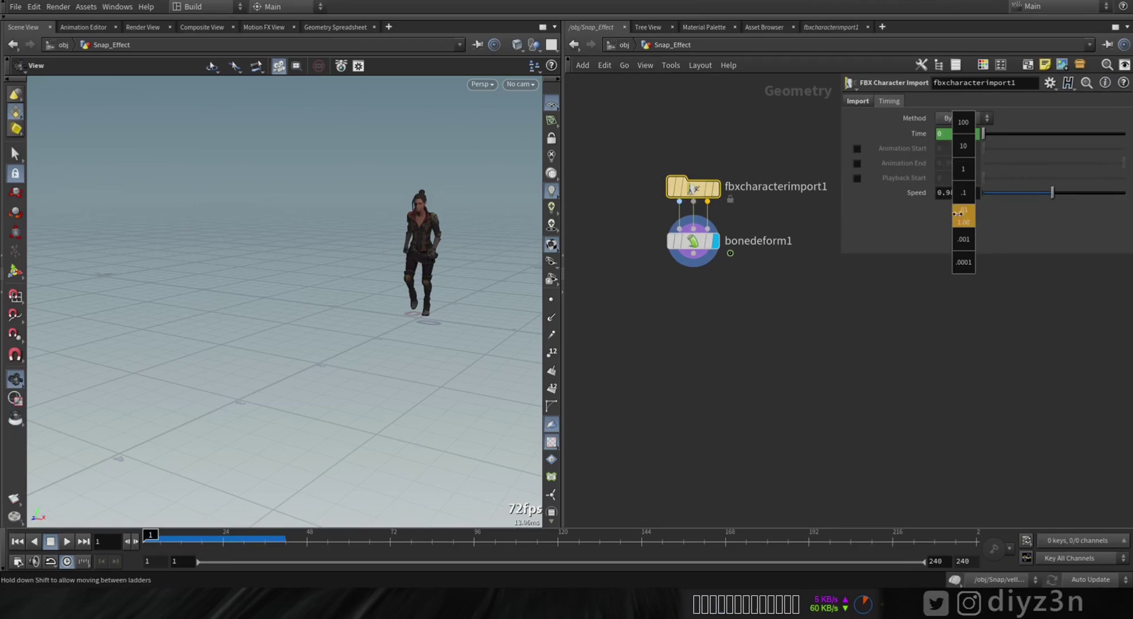
middle_click_drag(868, 220, 867, 219)
left_click_drag(151, 546, 246, 544)
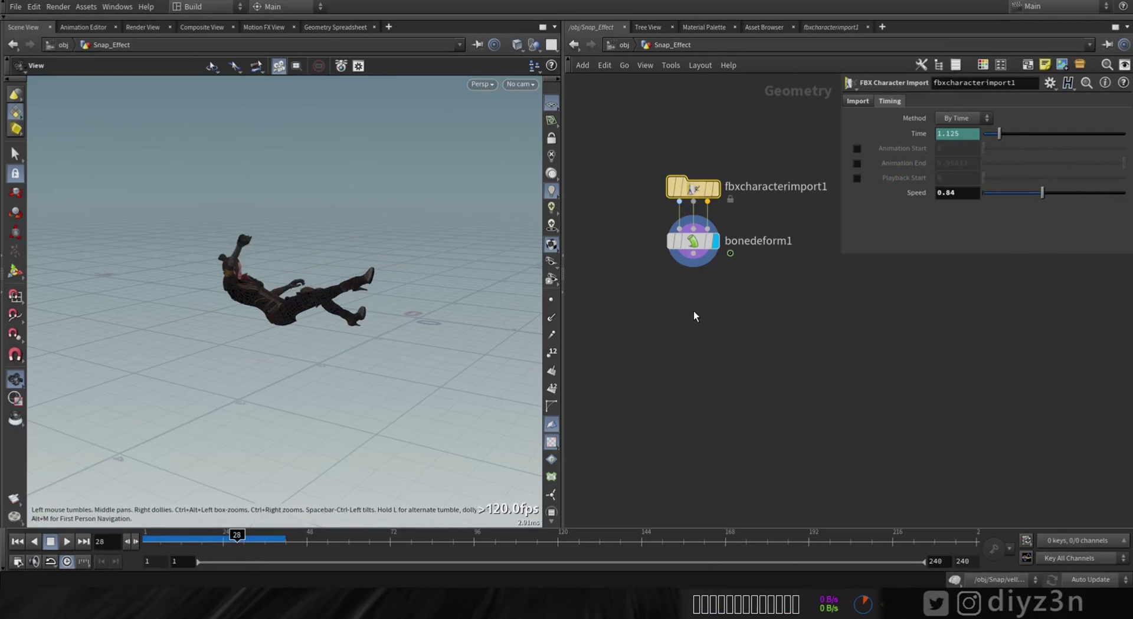
Add a Retime node after the Bone Deform node and display its result
key("Tab")
left_click(820, 87)
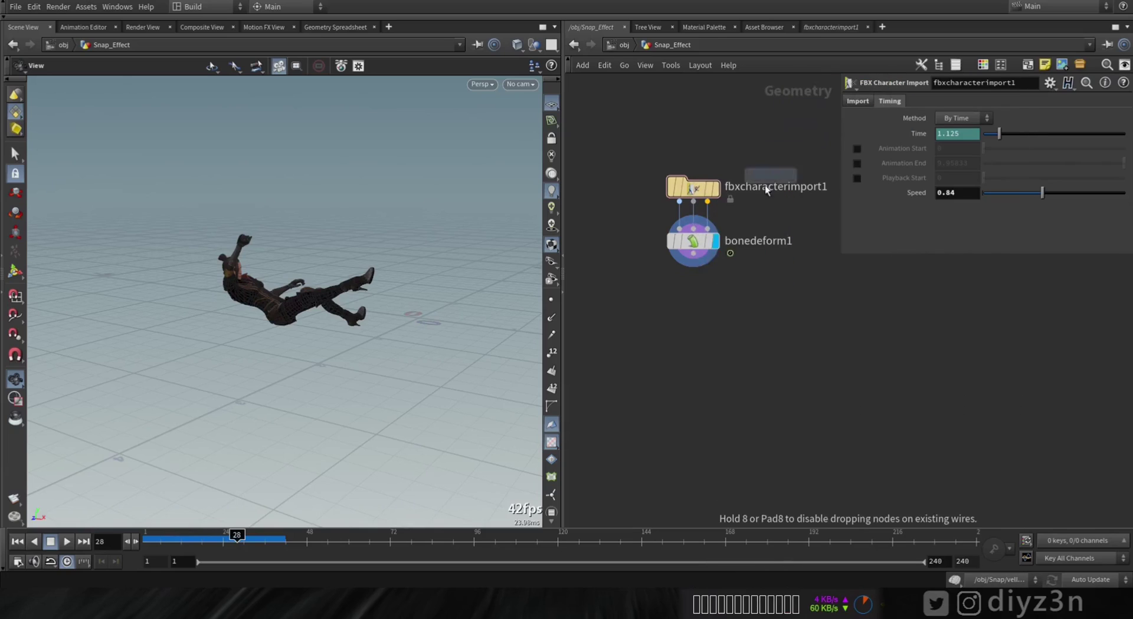
left_click(700, 280)
left_click_drag(319, 537, 383, 537)
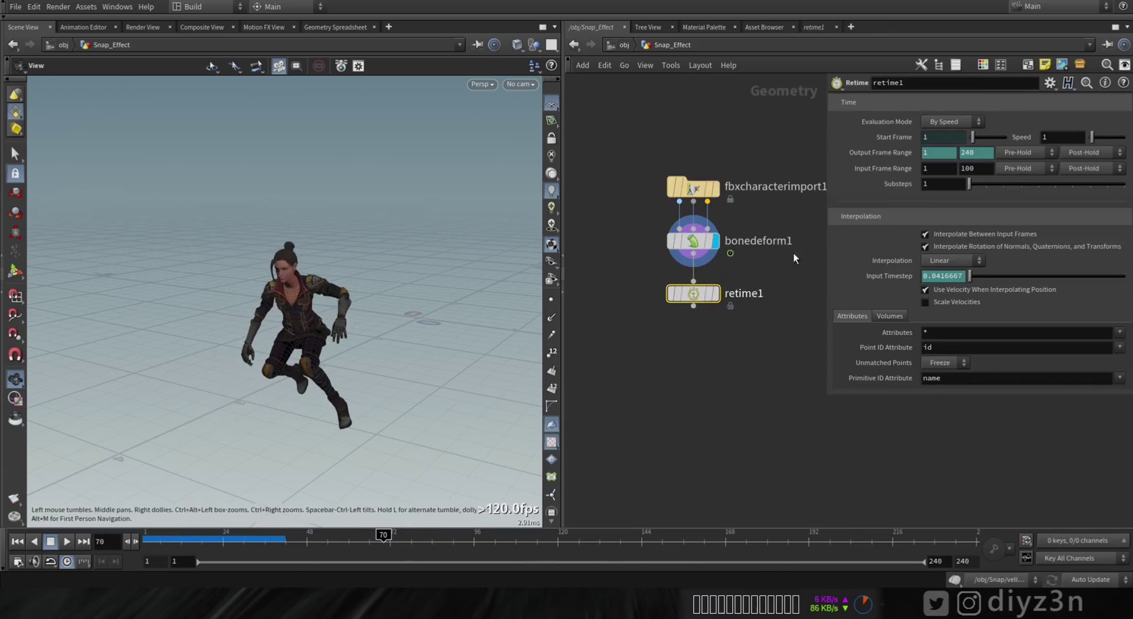
left_click(716, 295)
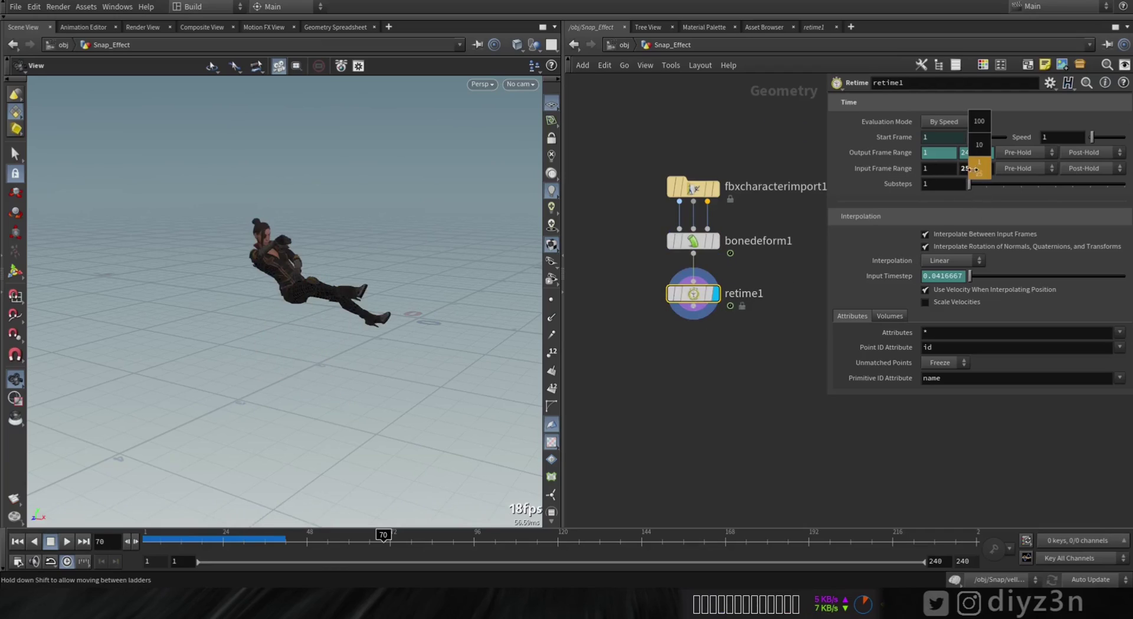
Set the end of the Retime node's input frame range to 26 and return to frame 1
mouse_move(972, 170)
middle_mouse_down()
mouse_move(958, 177)
mouse_move(994, 176)
middle_mouse_up()
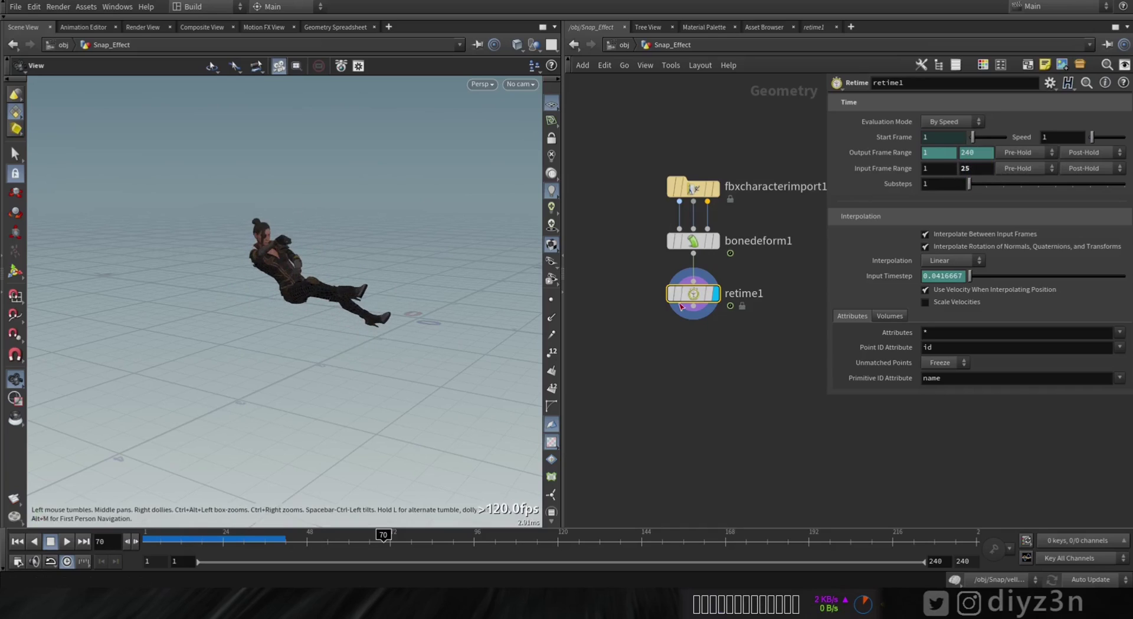
double_click(984, 171)
type("26")
key("Return")
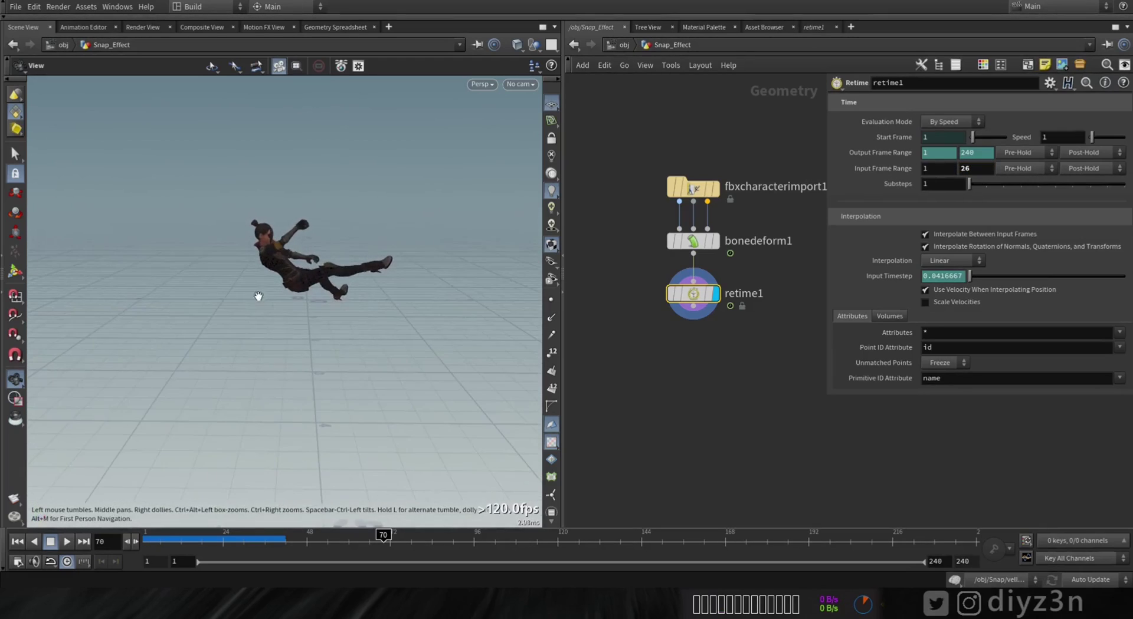
left_click(143, 541)
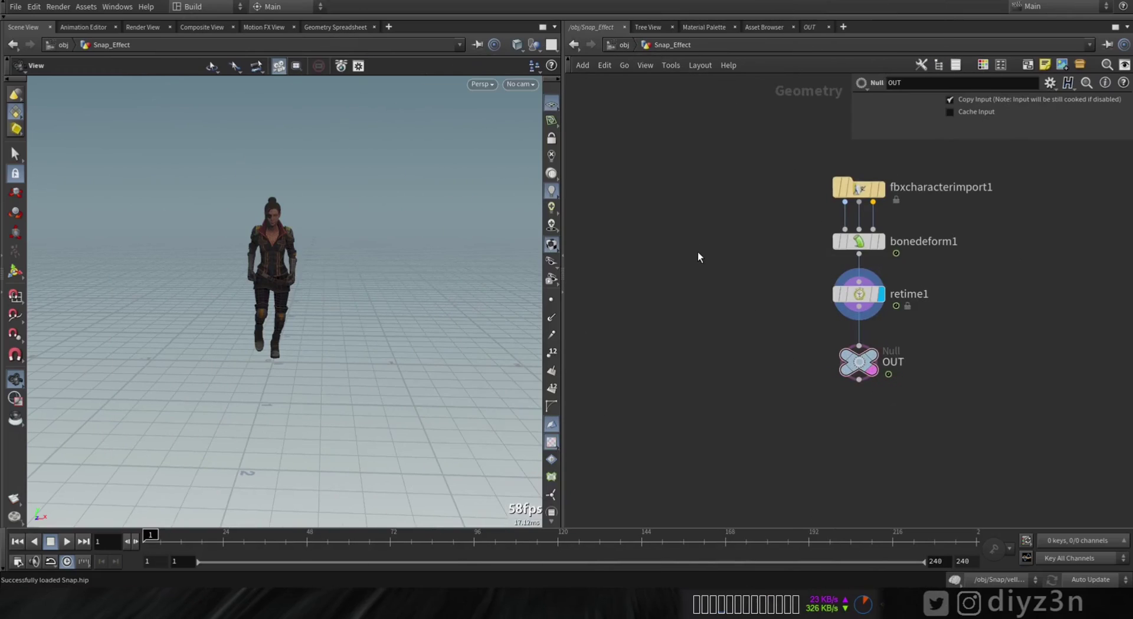
Add a Grid node beside the character chain and display it
key("Tab")
left_click(806, 64)
left_click(666, 219)
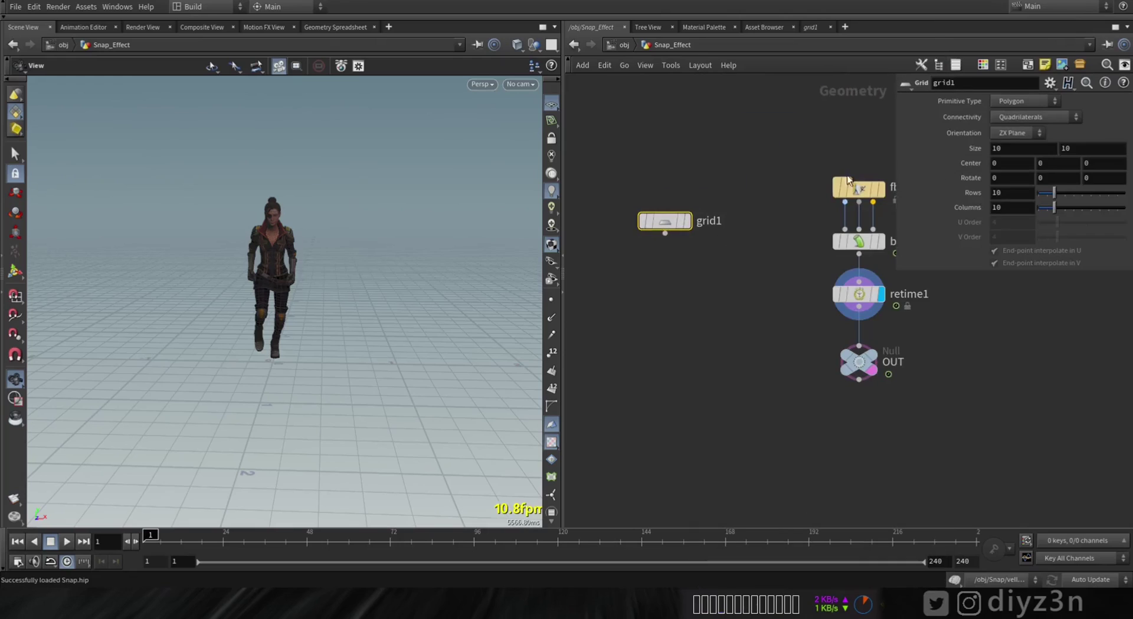
left_click_drag(340, 252, 314, 263)
left_click(685, 221)
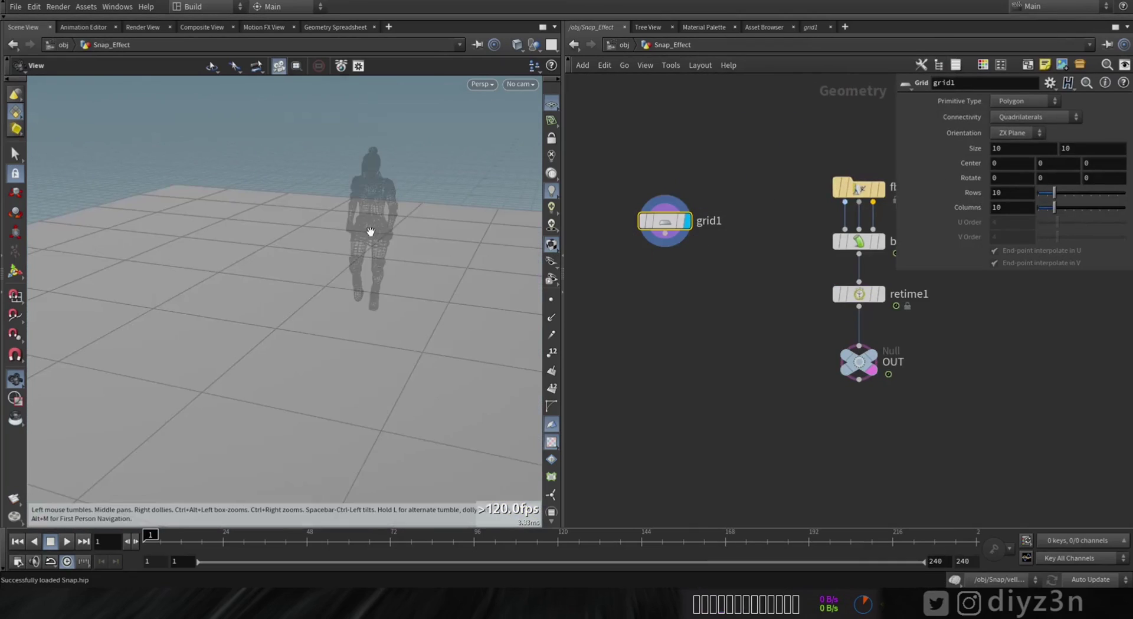
left_click_drag(369, 232, 328, 326)
Insert a Transform node between the Retime node and OUT and set its uniform scale to 0.6
key("Tab")
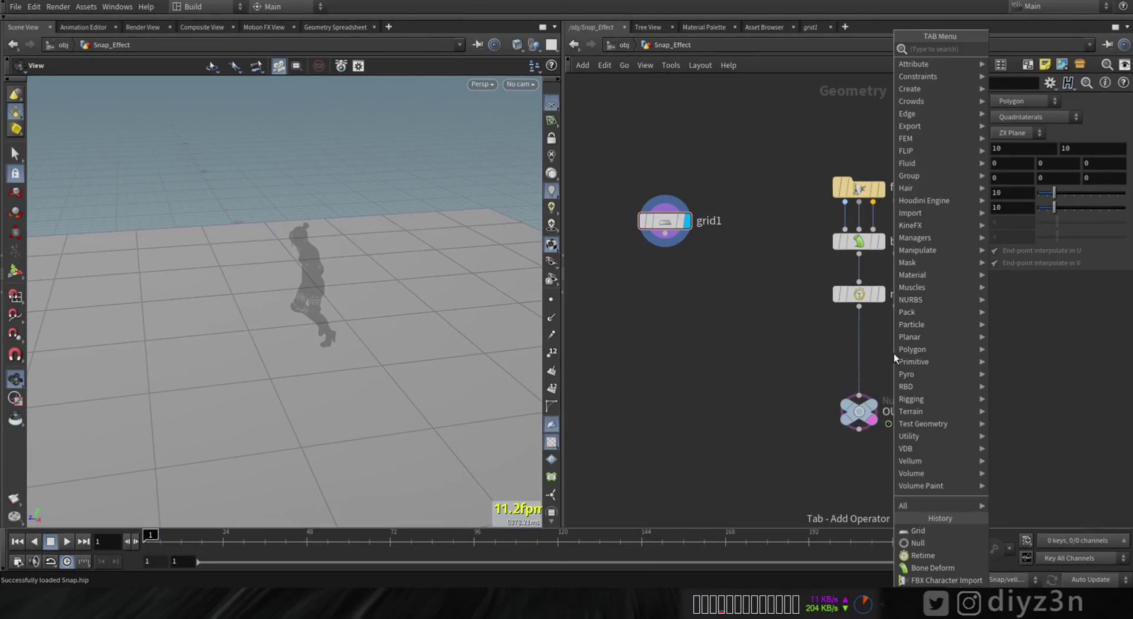
type("tr")
left_click(753, 77)
left_click(856, 352)
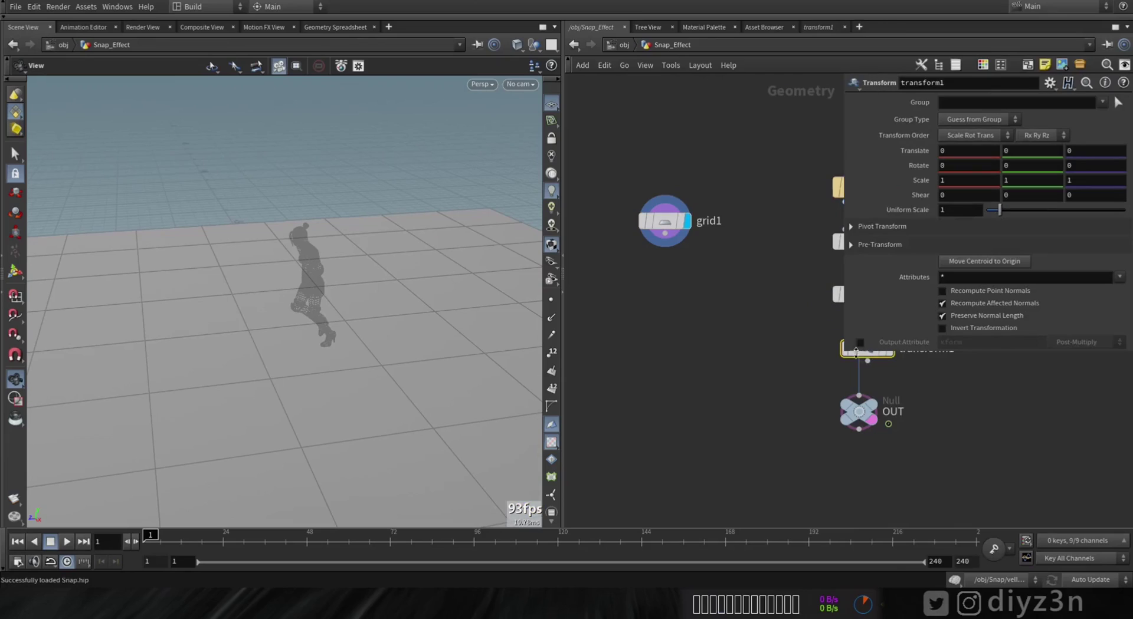
middle_click_drag(812, 383, 743, 401)
left_click(790, 378)
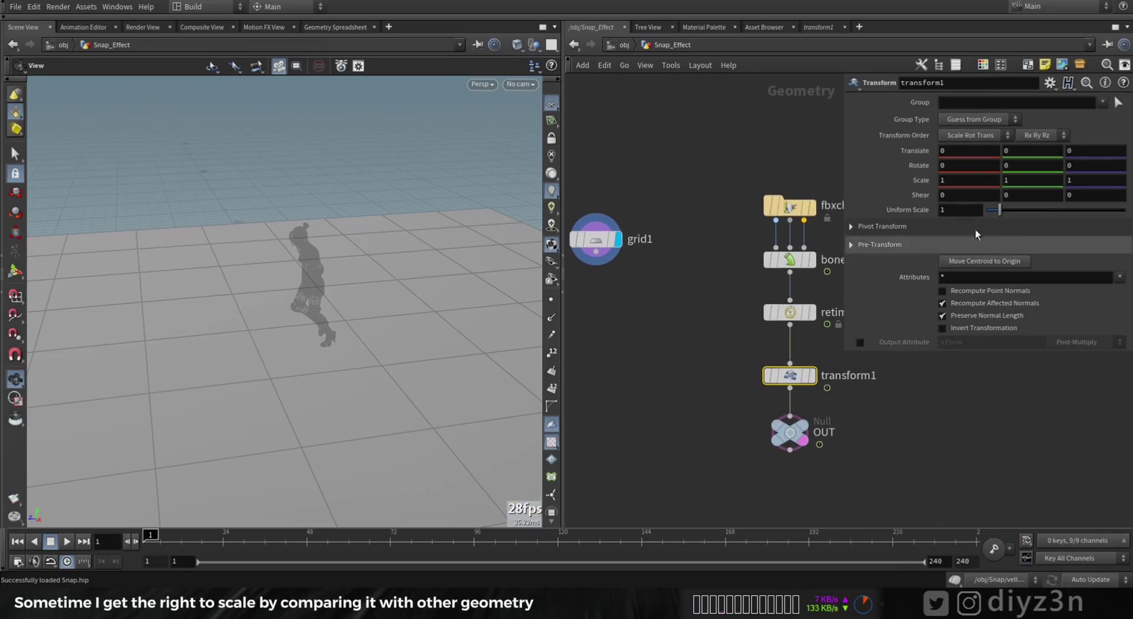
left_click(973, 211)
type(".6")
key("Return")
Set the grid's size to 0.6 by 1.5
left_click_drag(307, 354, 331, 283)
middle_click_drag(683, 260, 726, 211)
left_click(640, 196)
double_click(1022, 154)
type(".6")
key("Tab")
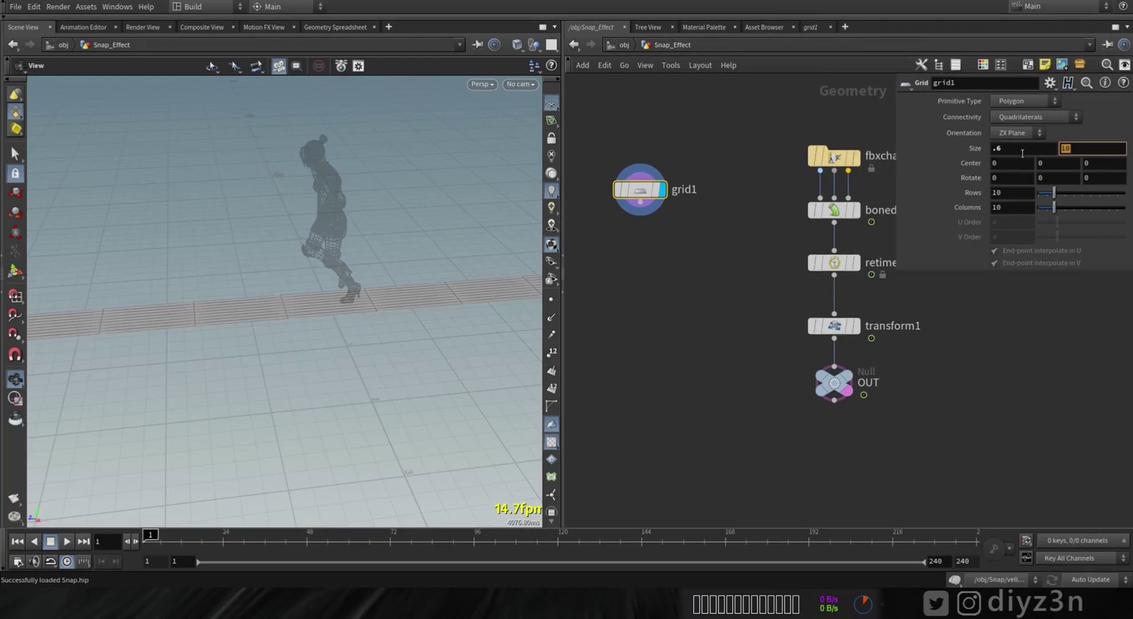
type("1.5")
key("Tab")
Set the grid's resolution to 50 rows and 27 columns
scroll(336, 295, "up", 5)
left_click_drag(336, 289, 331, 360)
left_click_drag(1054, 193, 1083, 208)
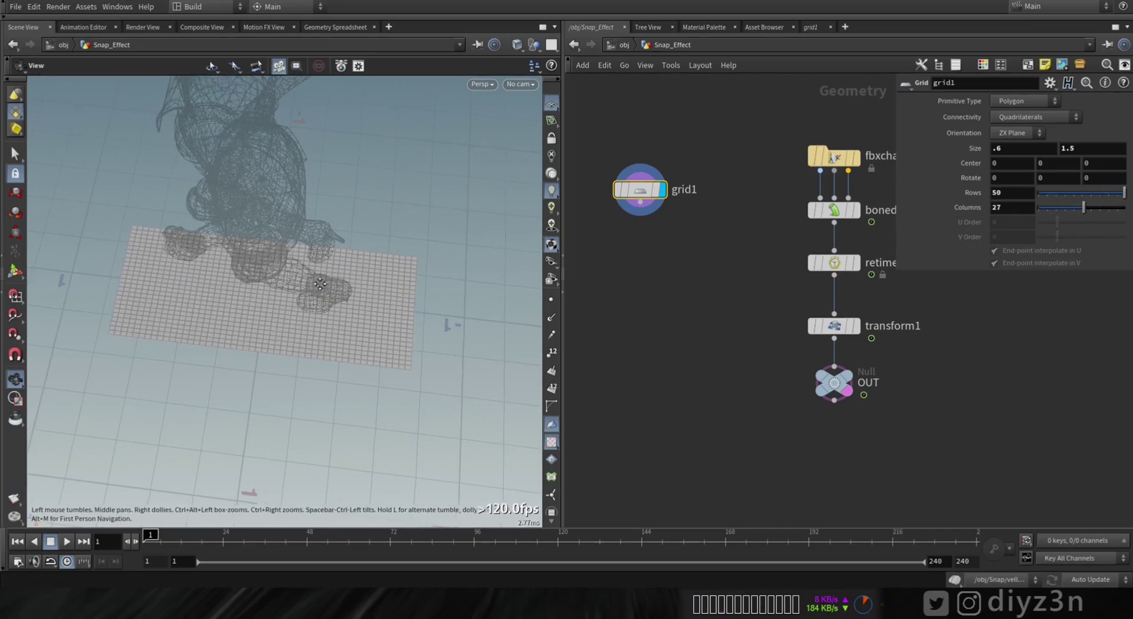
left_click_drag(262, 449, 268, 357)
right_click(656, 230)
left_click(610, 272)
Add a Transform node connected below the grid node
left_click_drag(330, 313, 291, 400)
key("Tab")
type("tr")
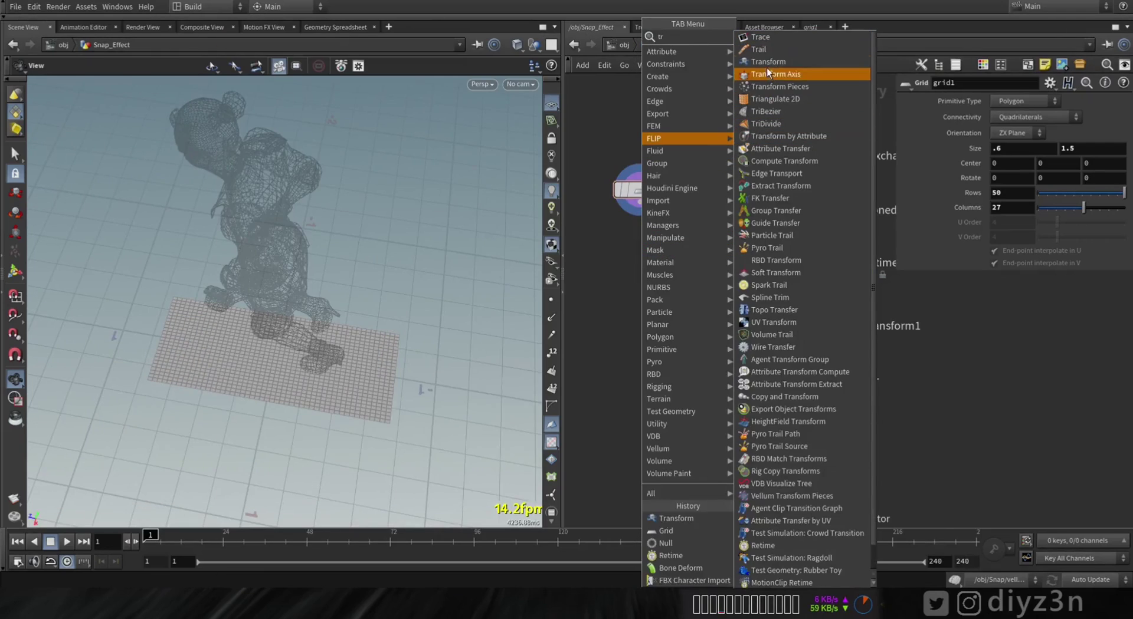
left_click(766, 63)
left_click(645, 245)
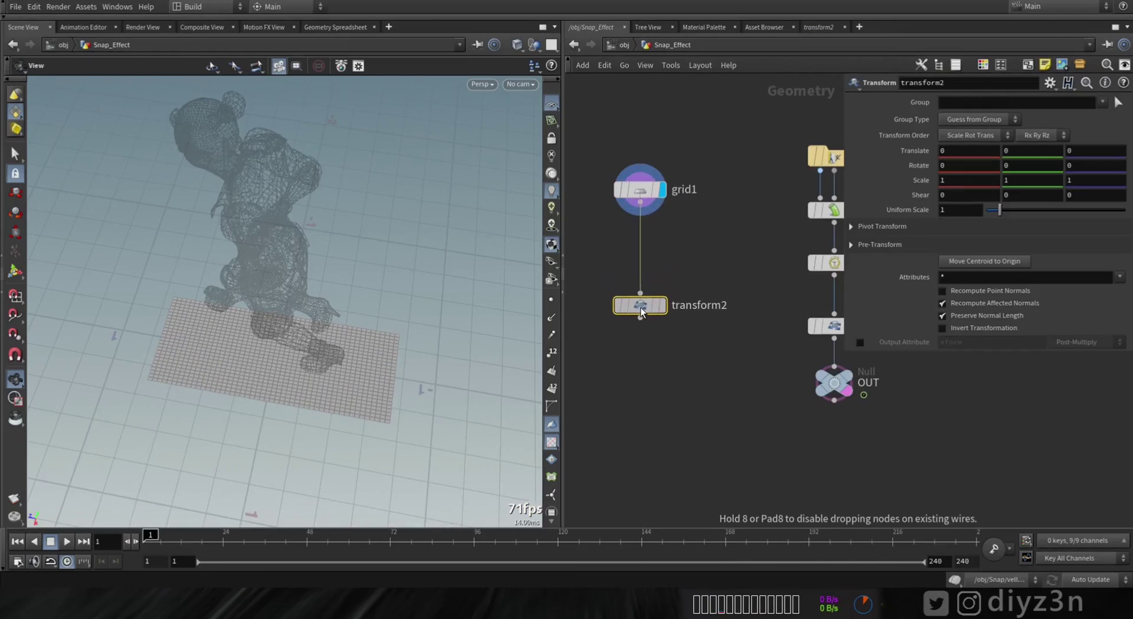
Display the grid's Transform node and raise the grid about 1.6 units in Y with its transform handle
left_click(15, 272)
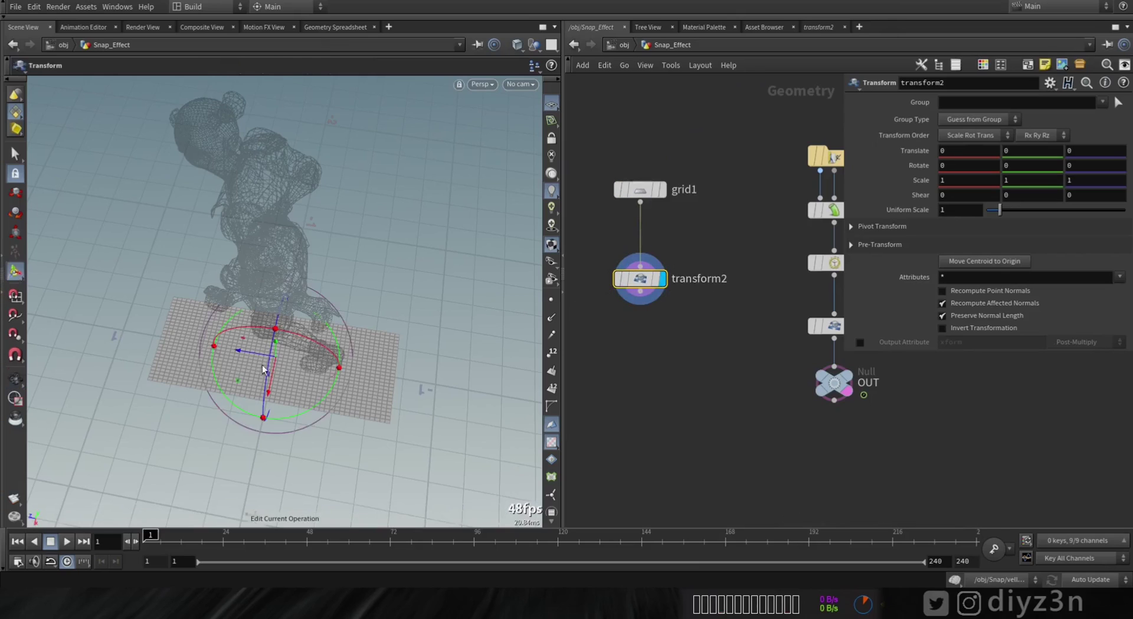
left_click_drag(265, 370, 277, 322, "alt")
left_click_drag(277, 321, 278, 172)
middle_click_drag(278, 173, 280, 313, "alt")
left_click_drag(281, 312, 295, 349)
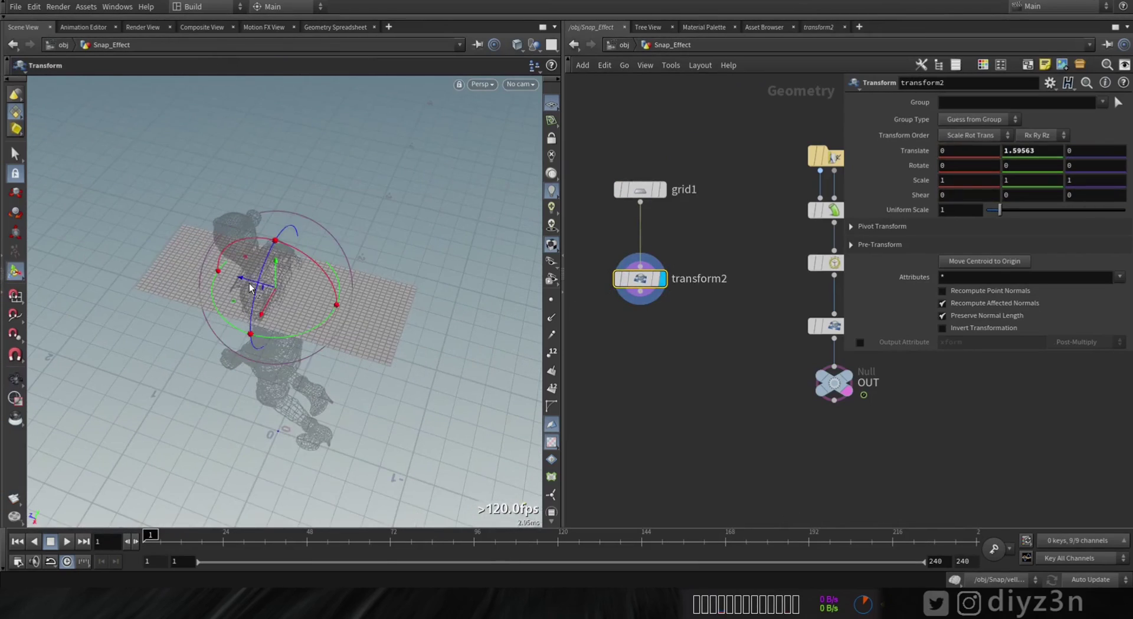
Tilt the grid about -60 degrees around X and reposition it to about 1.11 in Y and -0.4 in Z
left_click_drag(254, 286, 308, 300)
left_click_drag(350, 270, 361, 319)
left_click_drag(361, 319, 376, 273, "alt")
left_click_drag(313, 267, 336, 356)
left_click_drag(388, 392, 384, 393)
left_click_drag(171, 328, 207, 292, "alt")
left_click_drag(359, 356, 322, 407, "alt")
middle_click_drag(322, 407, 194, 289, "alt")
left_click_drag(194, 289, 301, 387, "alt")
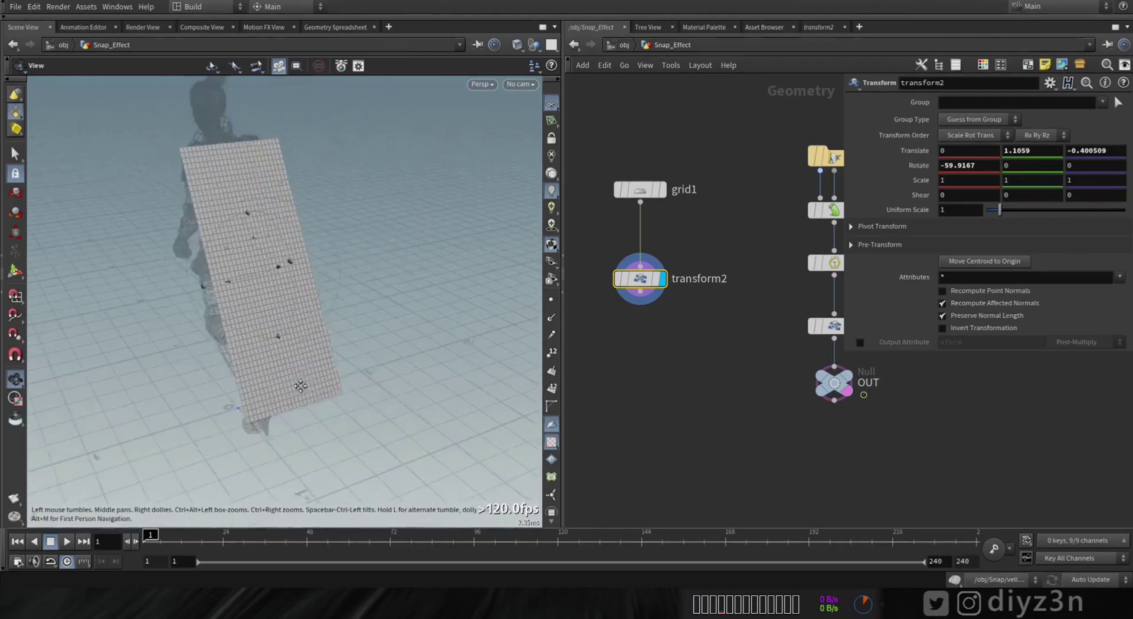
right_click_drag(301, 387, 235, 364, "alt")
Place the grid's Transform node lower in the network, display the untransformed grid node, and turn off the template display of OUT
left_click_drag(646, 285, 647, 323)
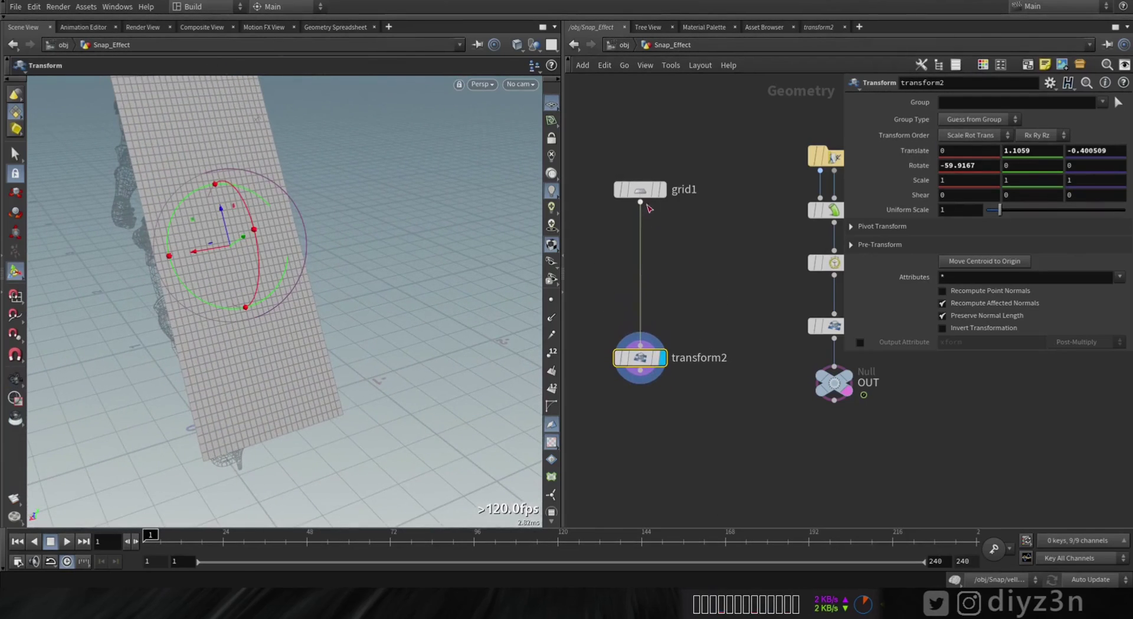
left_click(671, 163)
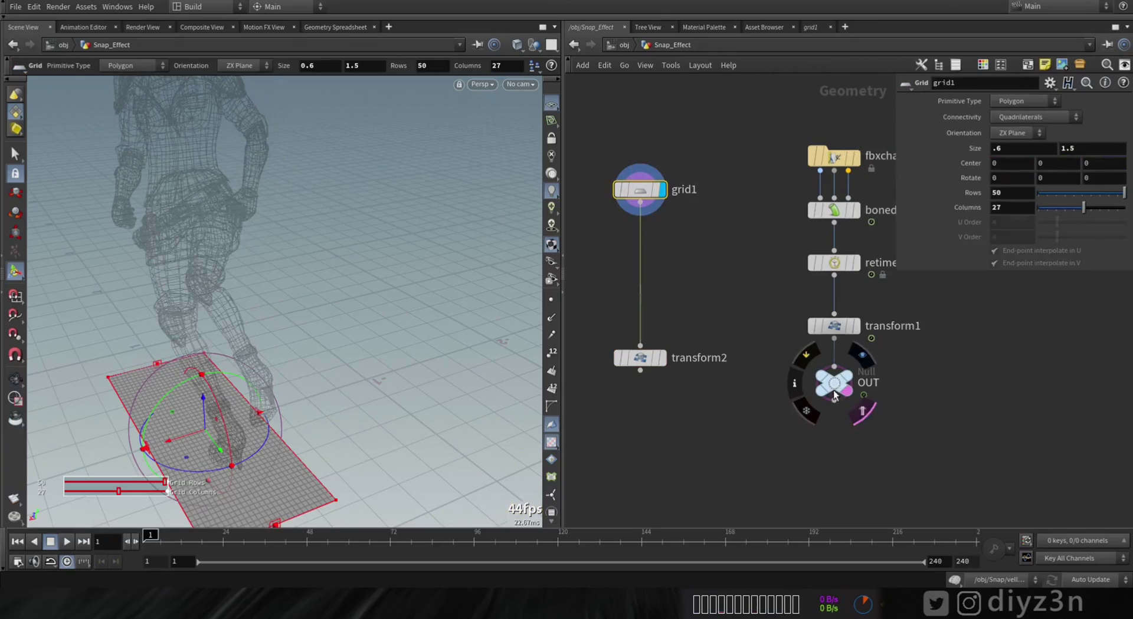
left_click(862, 411)
middle_click_drag(342, 372, 362, 296, "alt")
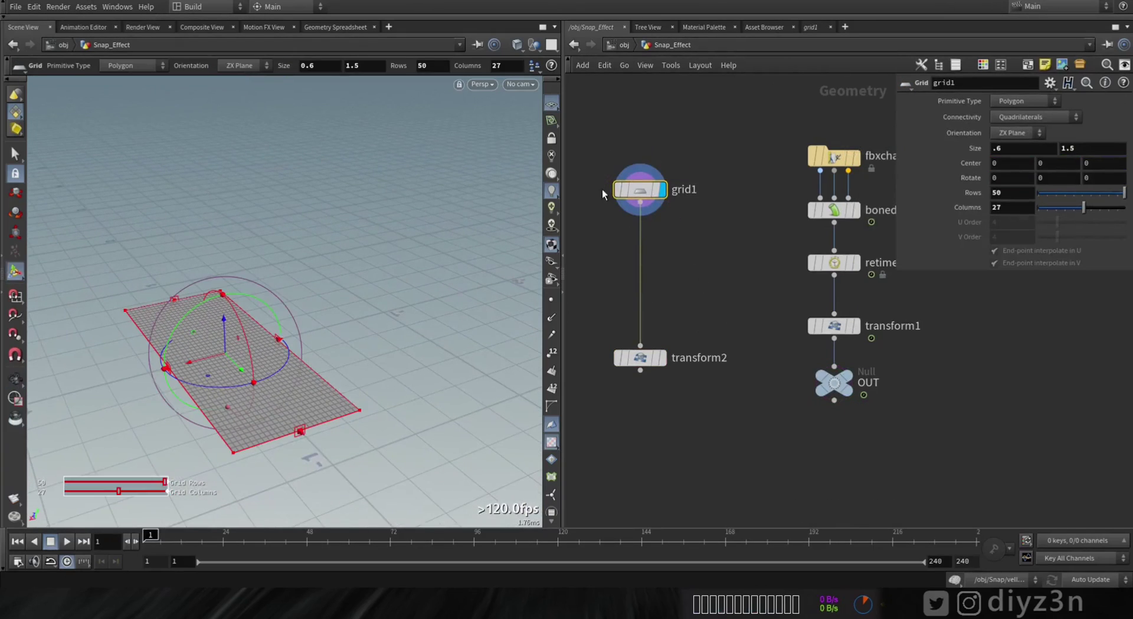
View the grid from the top and switch the geometry selection mode to points
key("Escape")
key("space+2")
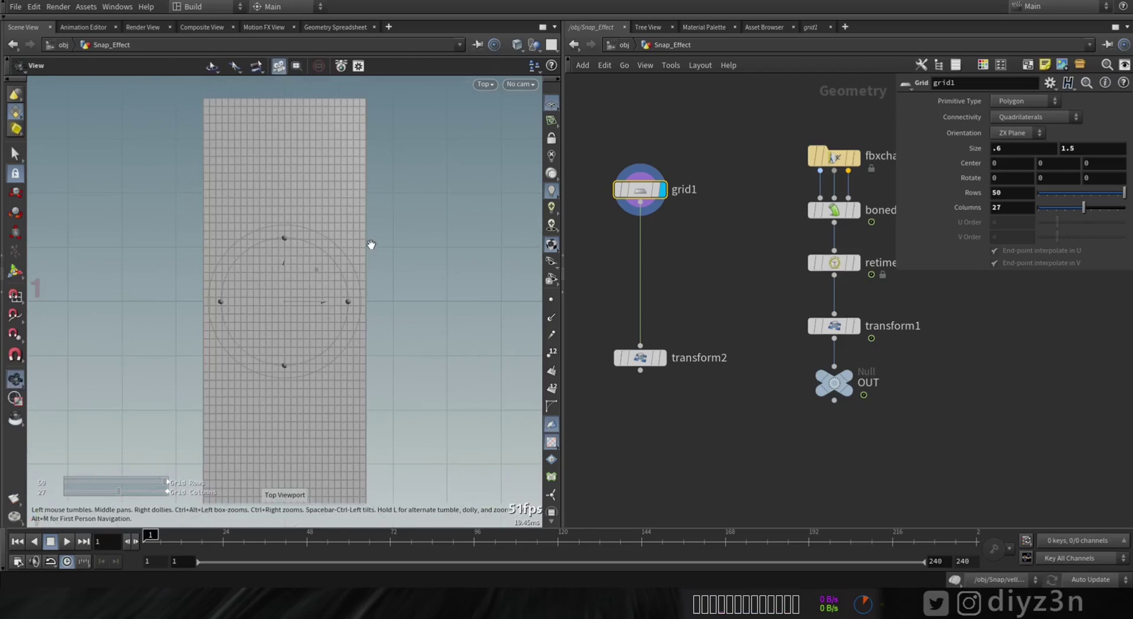
key("Return")
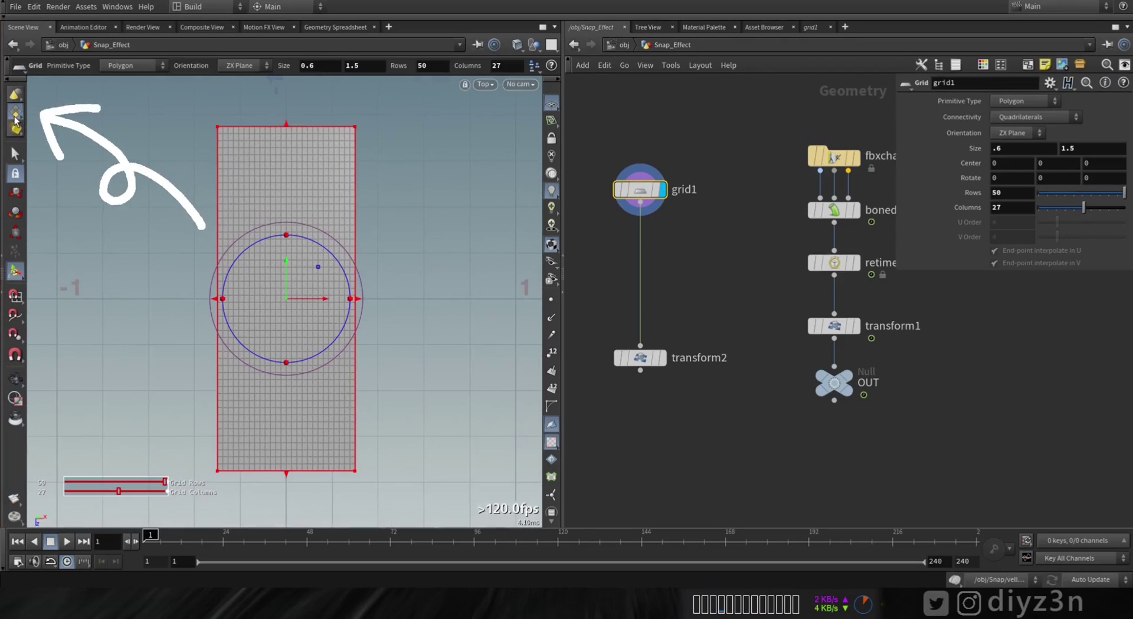
right_click(16, 119)
left_click(37, 123)
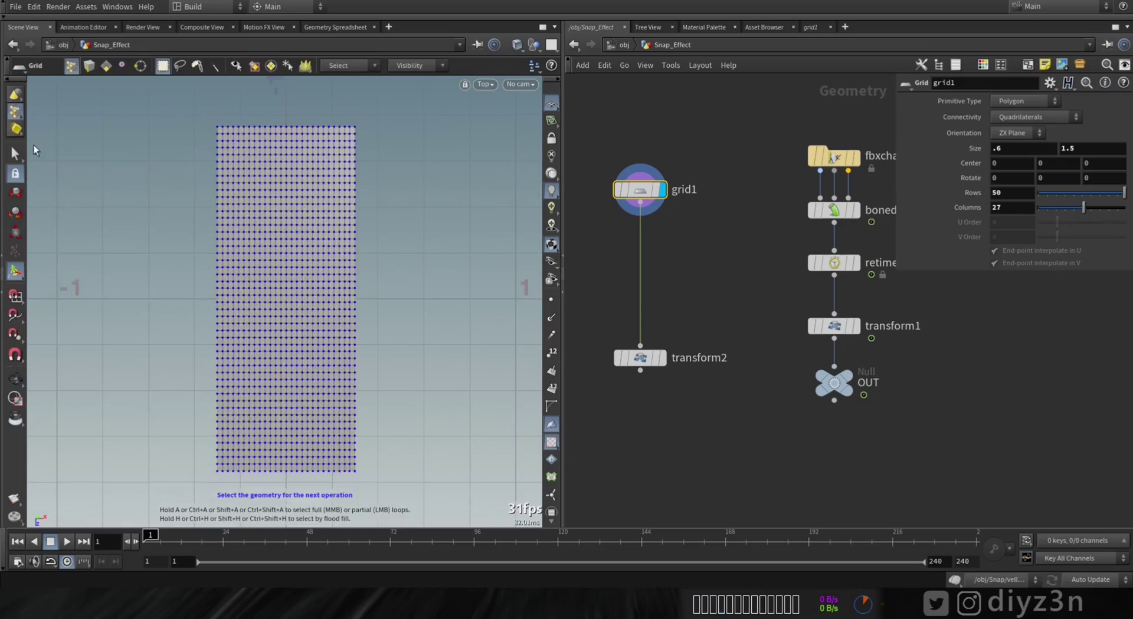
Select six vertical lines of points of uneven length from the grid's upper edge and delete them to cut it into strips
left_click_drag(349, 106, 342, 260)
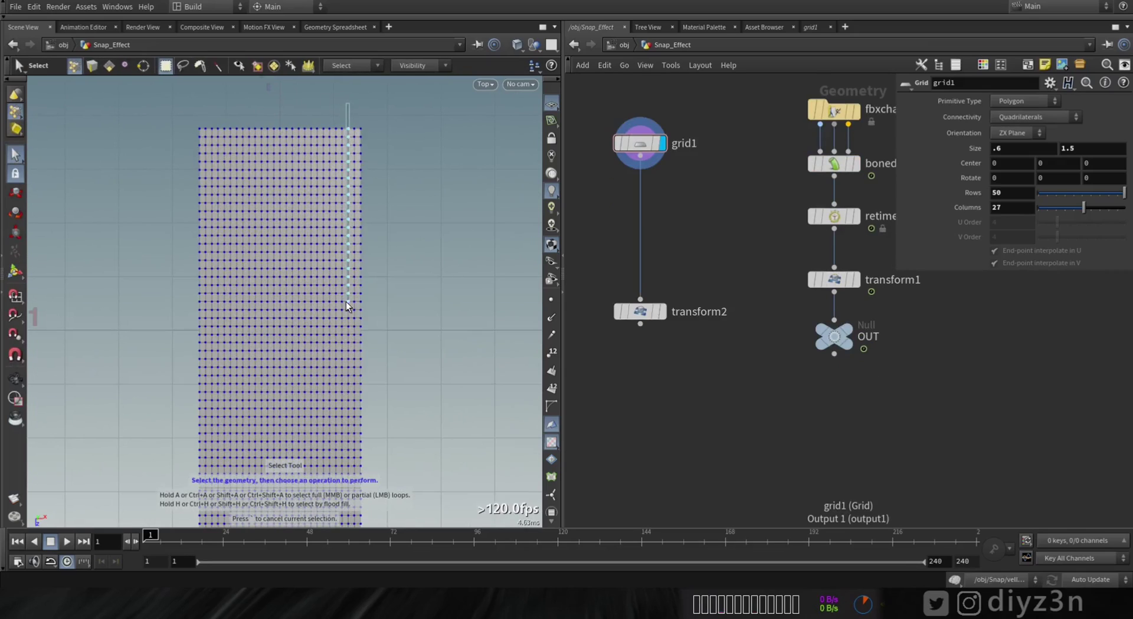
left_click_drag(345, 302, 342, 291)
left_click_drag(331, 104, 325, 339, "shift")
left_click_drag(278, 96, 307, 376, "shift")
left_click_drag(259, 104, 257, 364, "shift")
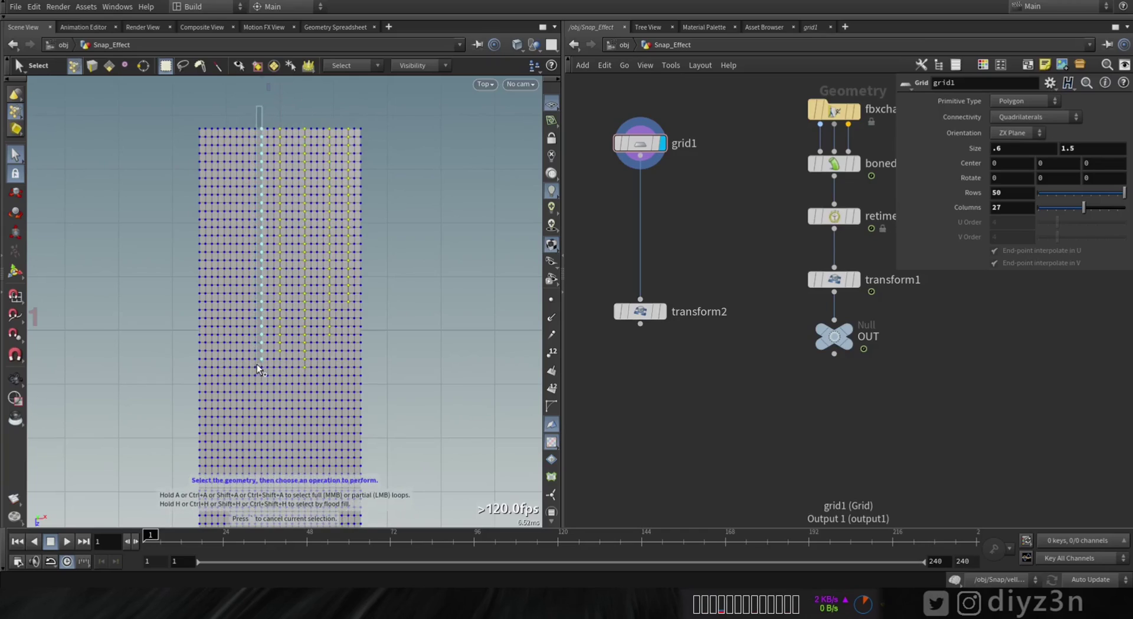
left_click_drag(228, 101, 227, 282, "shift")
left_click_drag(233, 351, 233, 352, "shift")
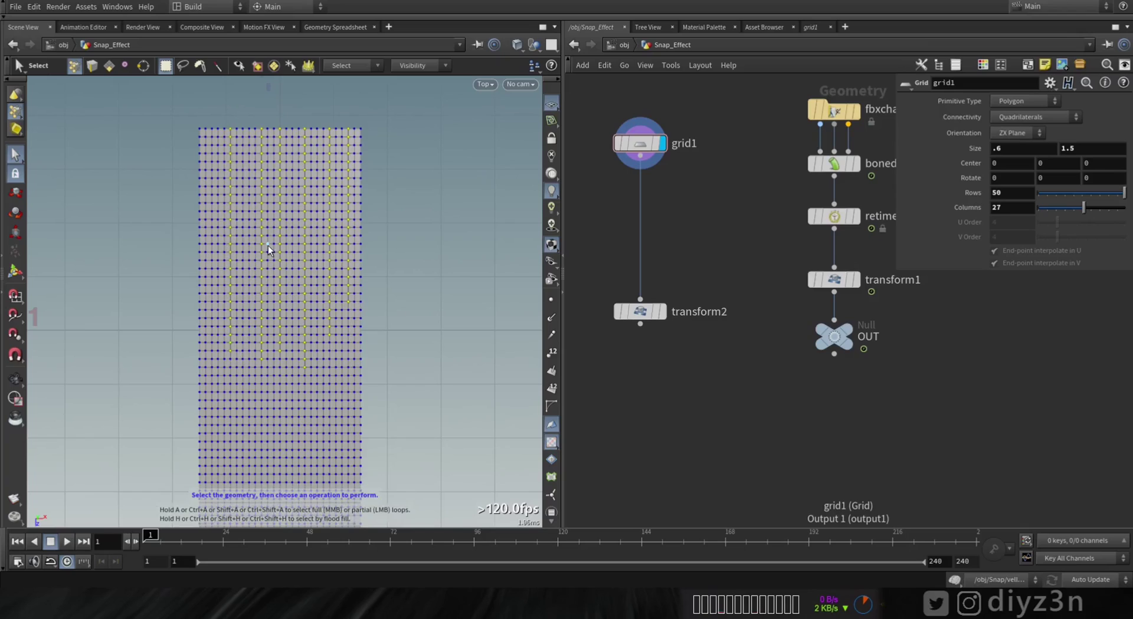
key("Delete")
middle_click_drag(202, 269, 201, 222, "alt")
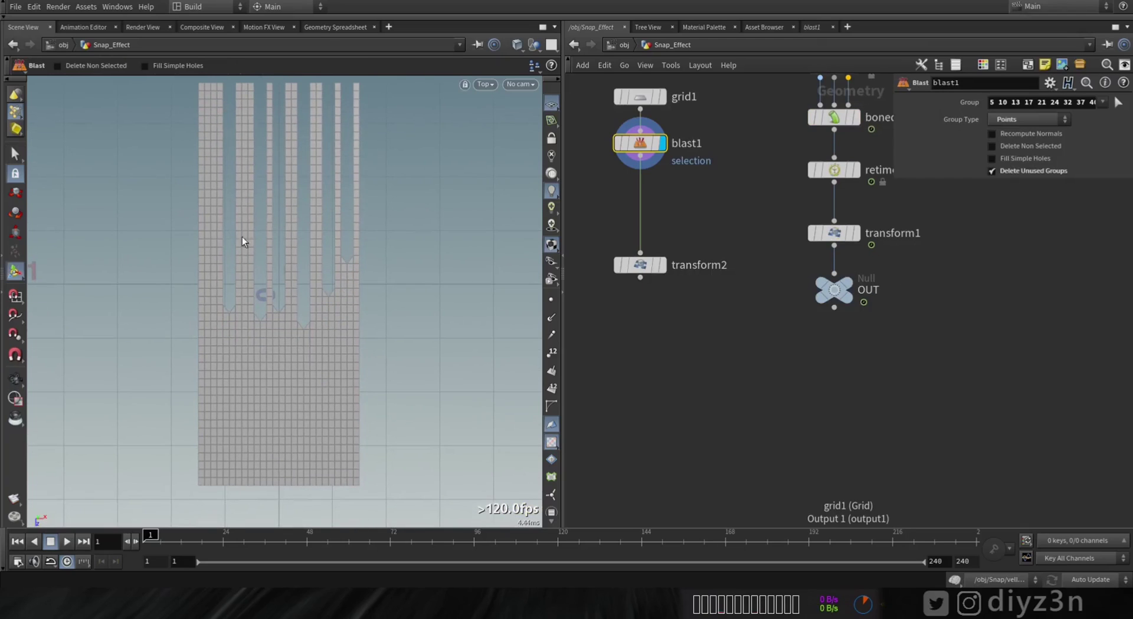
Return to a perspective view, display the grid's Transform node and show the character's OUT node as a template
left_click_drag(258, 237, 503, 210)
key("Return")
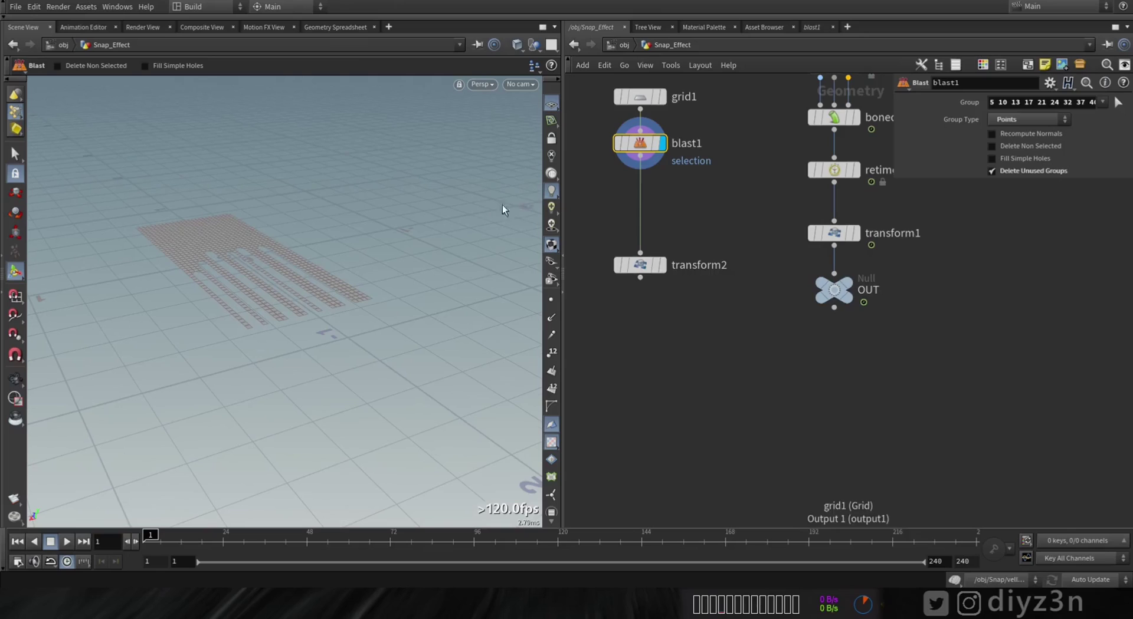
left_click(663, 264)
left_click(862, 323)
middle_click_drag(292, 106, 363, 342, "alt")
left_click(649, 274)
left_click_drag(383, 204, 253, 215, "alt")
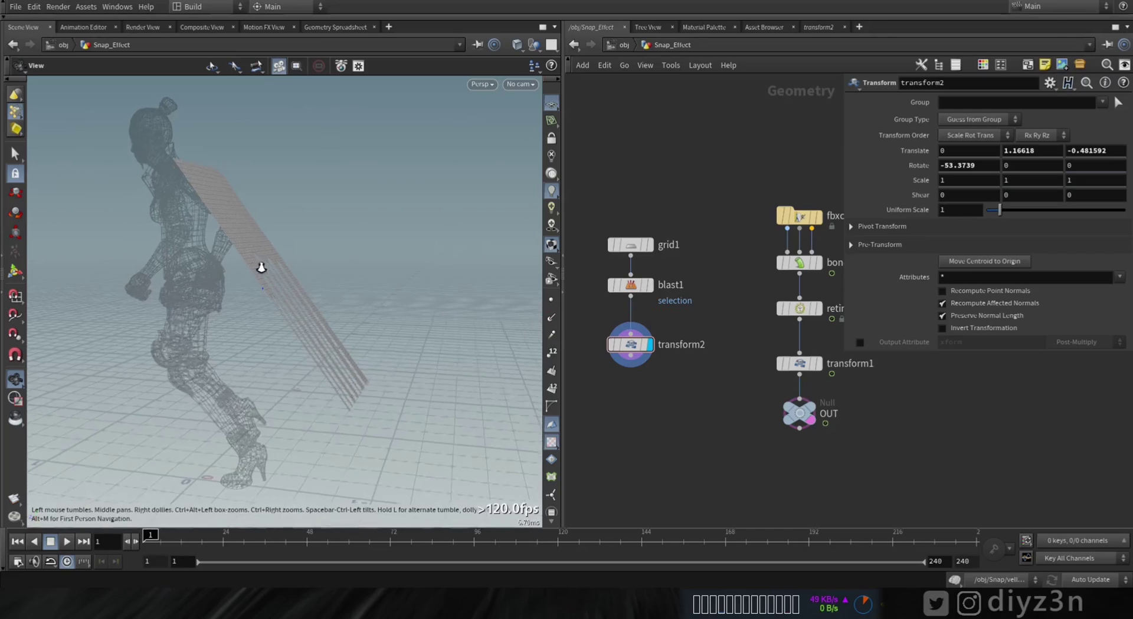
Add a Vellum Configure Cloth node fed by the grid's Transform node and display it
left_click_drag(260, 265, 227, 393)
middle_click_drag(674, 402, 681, 358)
scroll(661, 358, "up", 2)
key("Tab")
type("clo")
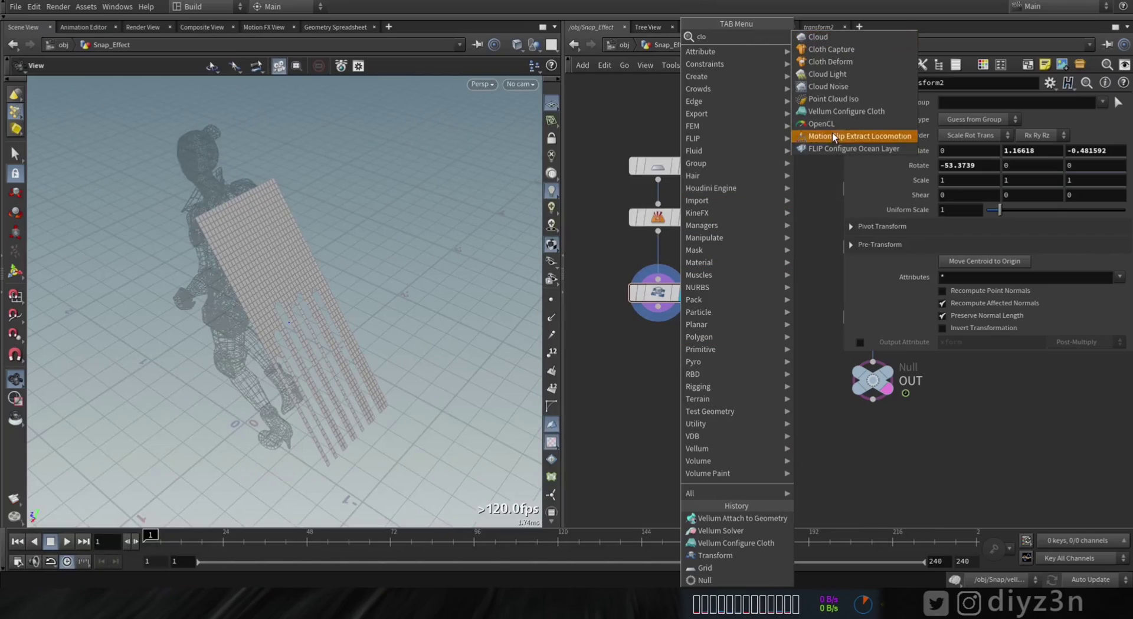
left_click(829, 111)
left_click(668, 351)
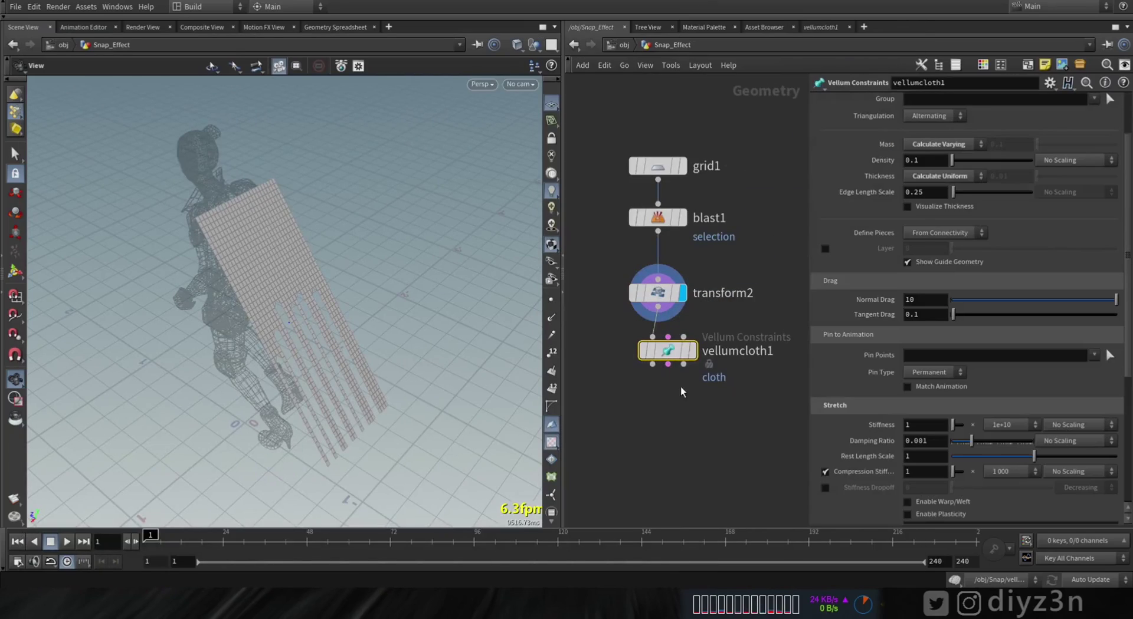
left_click(699, 320)
right_click_drag(253, 265, 366, 283)
middle_click_drag(696, 429, 673, 327)
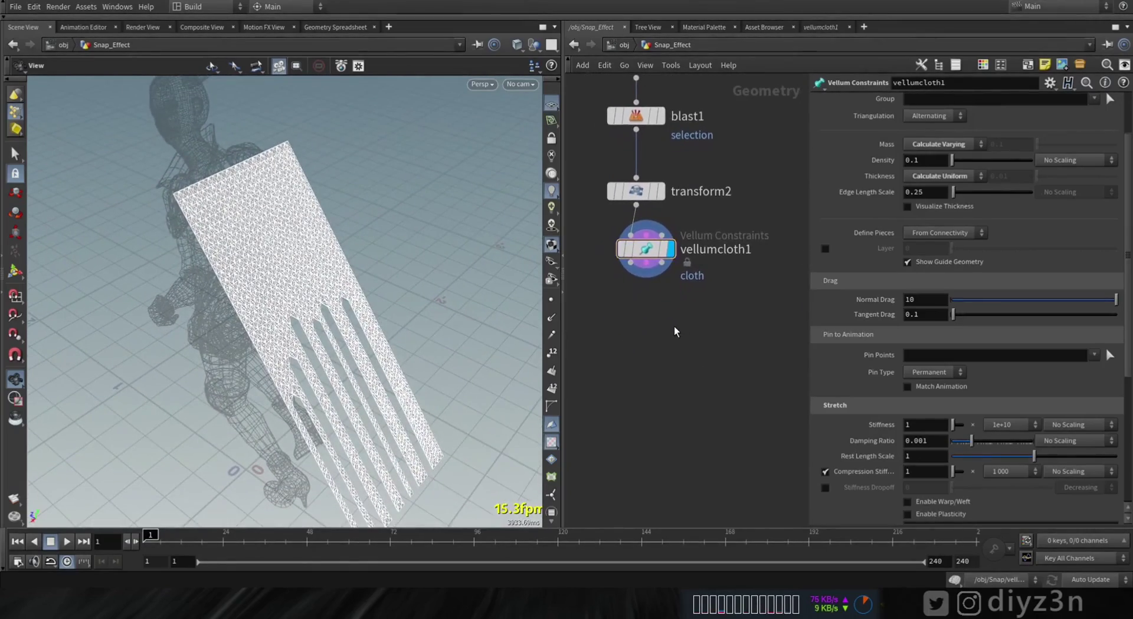
Add a Vellum Solver connected to the cloth node, display it and enable its Ground Position at 0, 0, 0
key("Tab")
type("v")
left_click(815, 147)
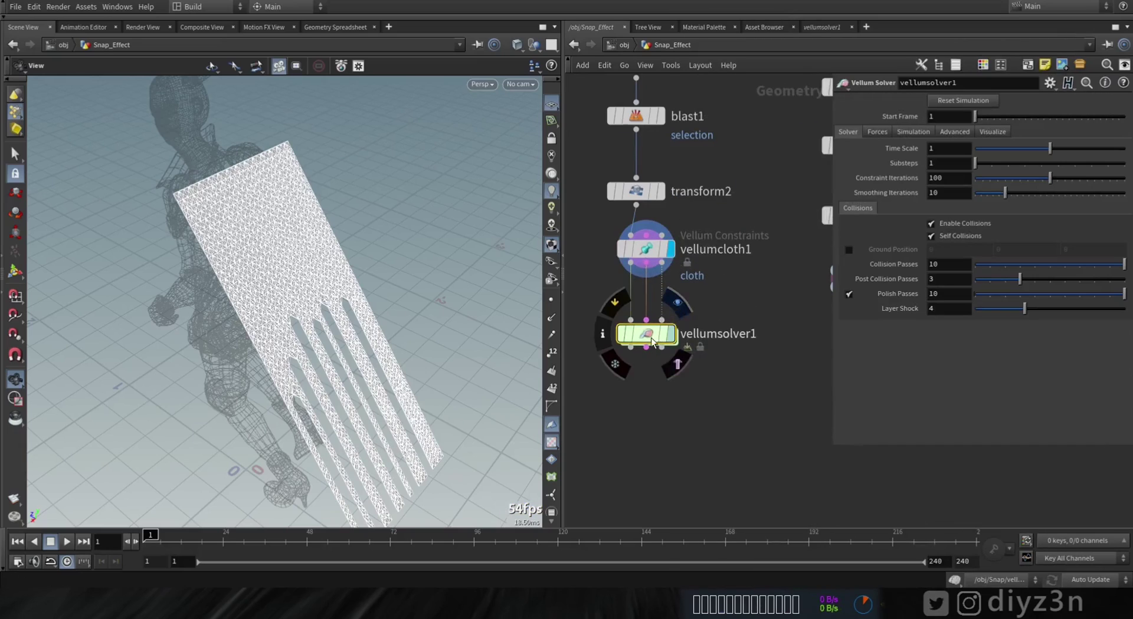
left_click(651, 341)
left_click(863, 249)
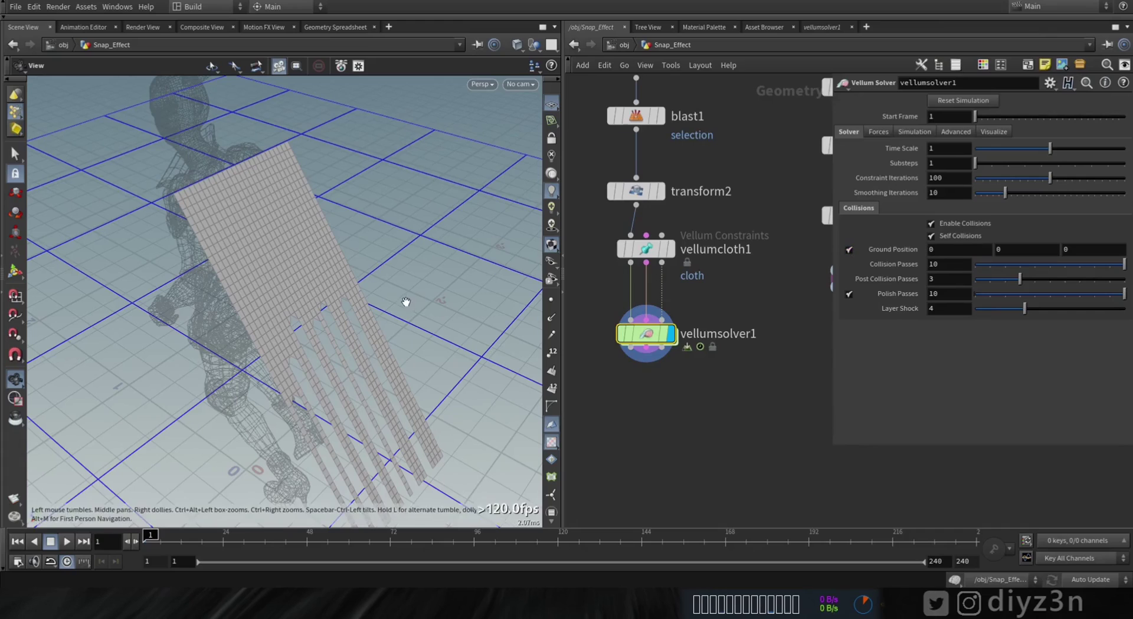
Play the cloth simulation, rewind to frame 1 and look at the grid against the character's back
left_click_drag(406, 302, 313, 304)
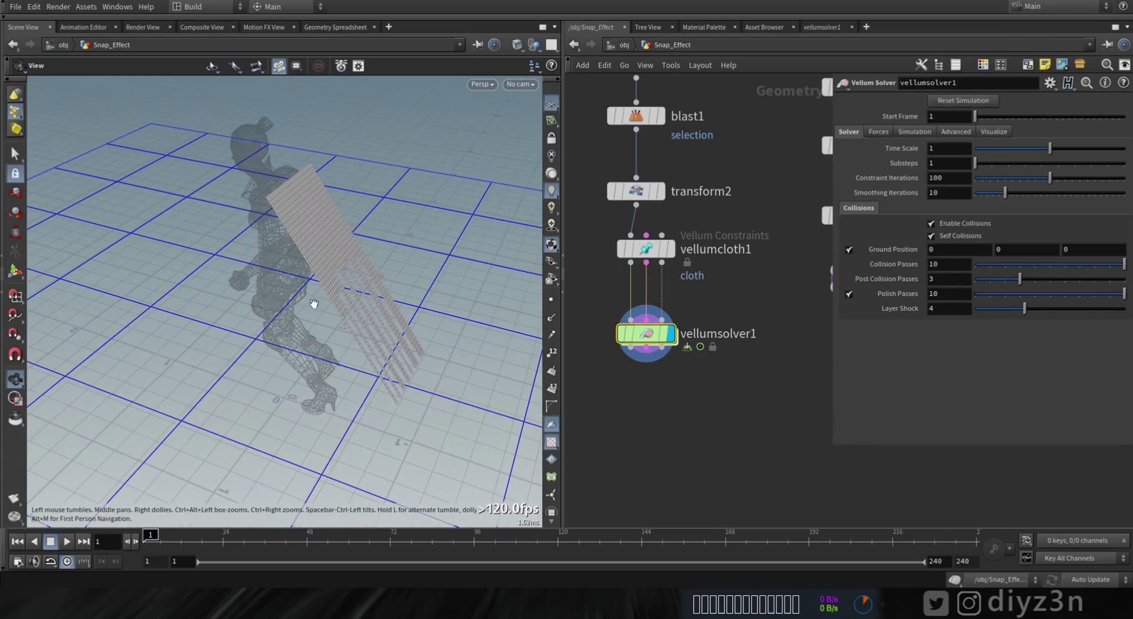
left_click(68, 541)
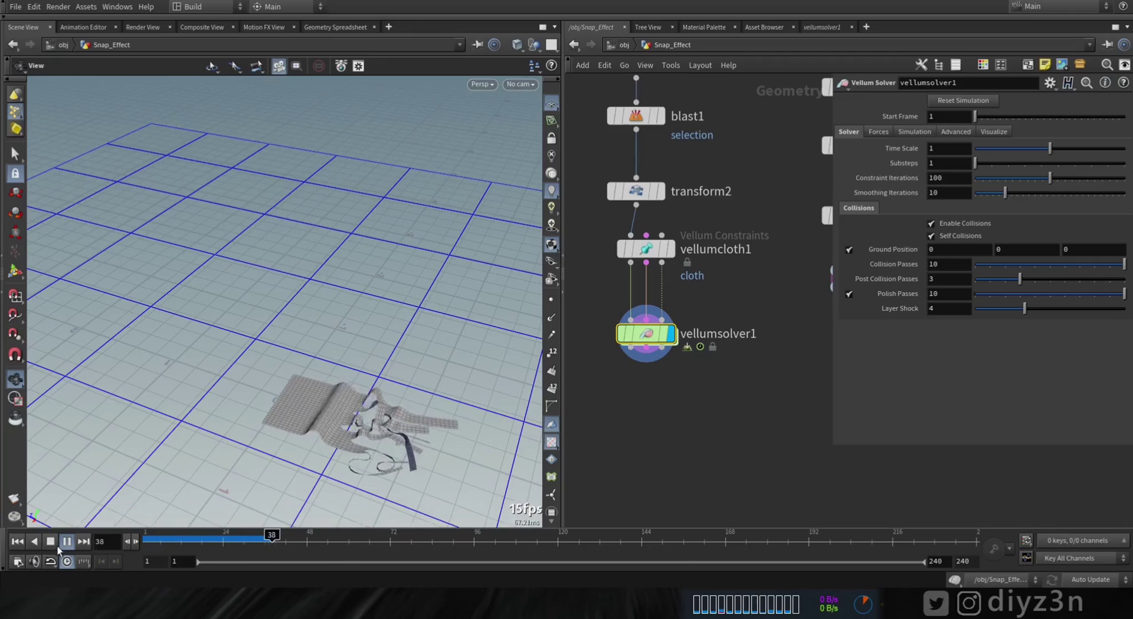
left_click(181, 541)
left_click_drag(170, 545, 145, 544)
right_click_drag(281, 210, 471, 179)
left_click_drag(470, 179, 221, 228)
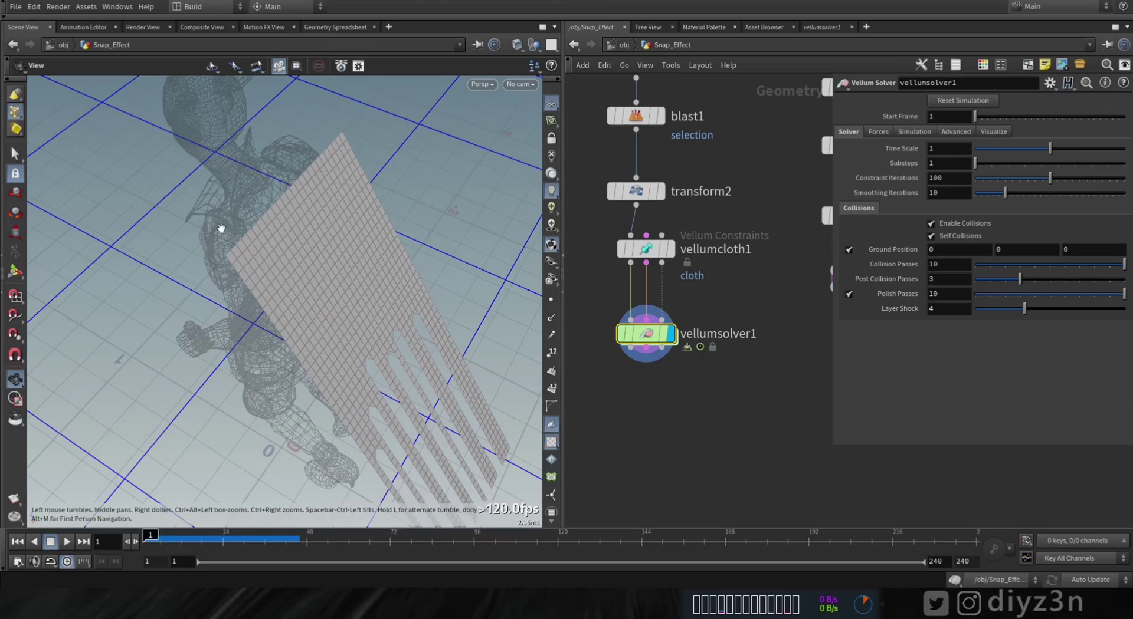
Move the Vellum Solver lower and insert a Vellum Attach to Geometry node between it and the cloth node
mouse_move(653, 198)
left_click_drag(649, 337, 647, 412)
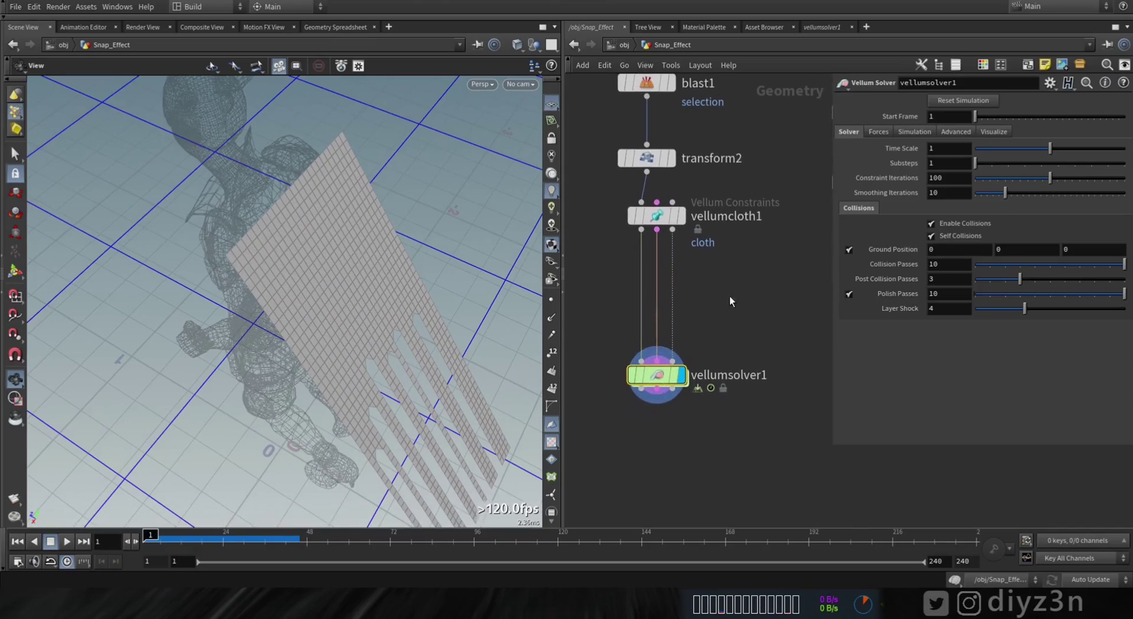
key("Tab")
type("atta")
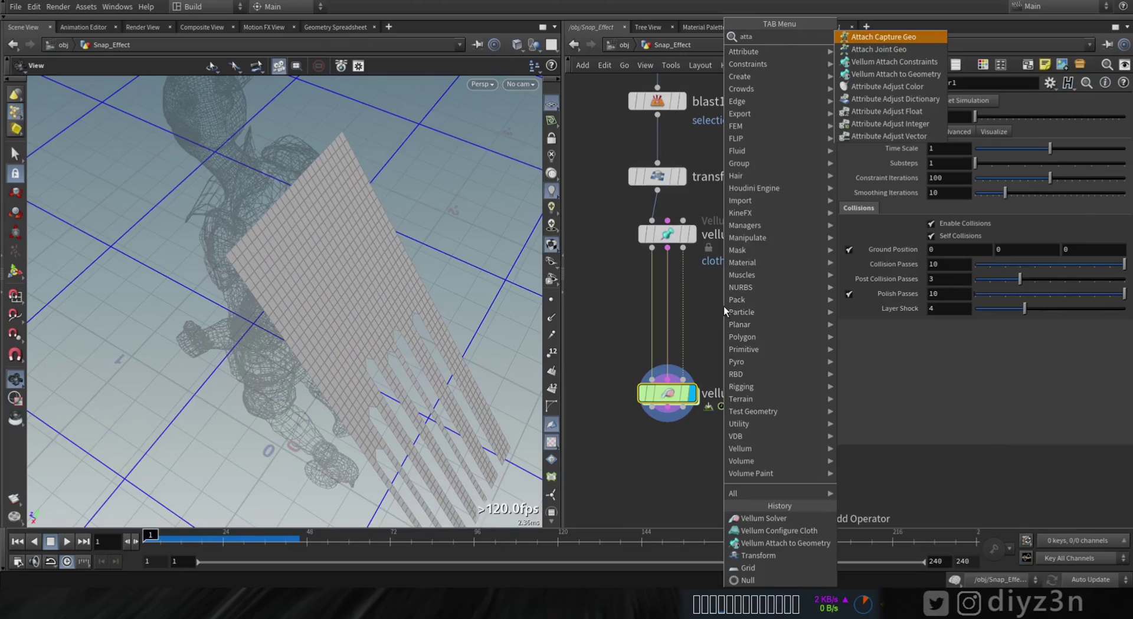
left_click(904, 75)
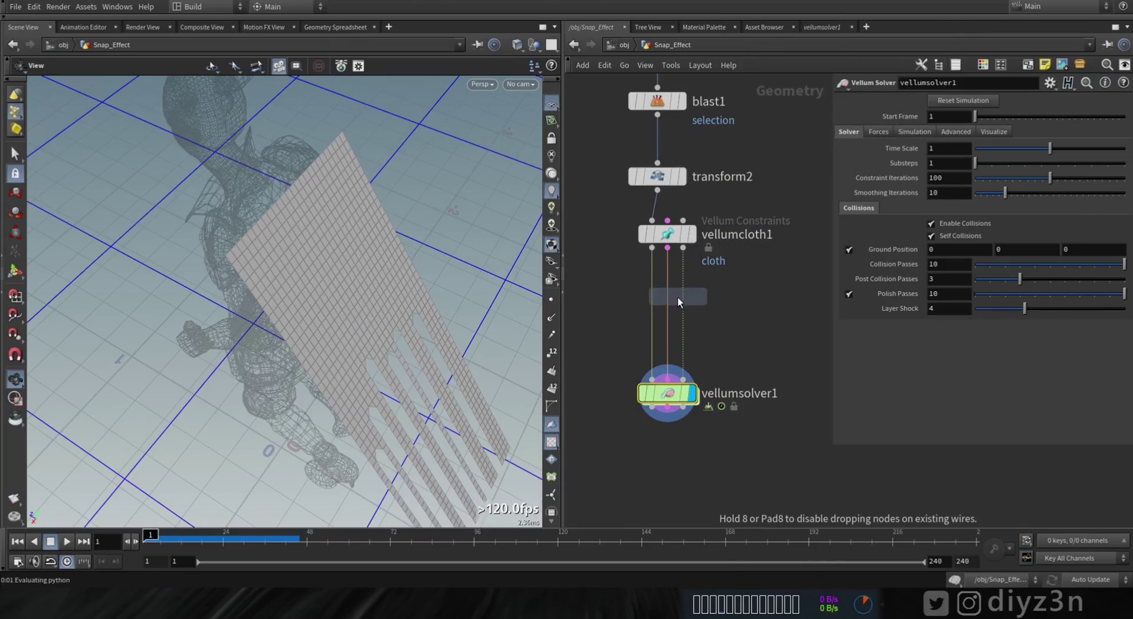
left_click(668, 309)
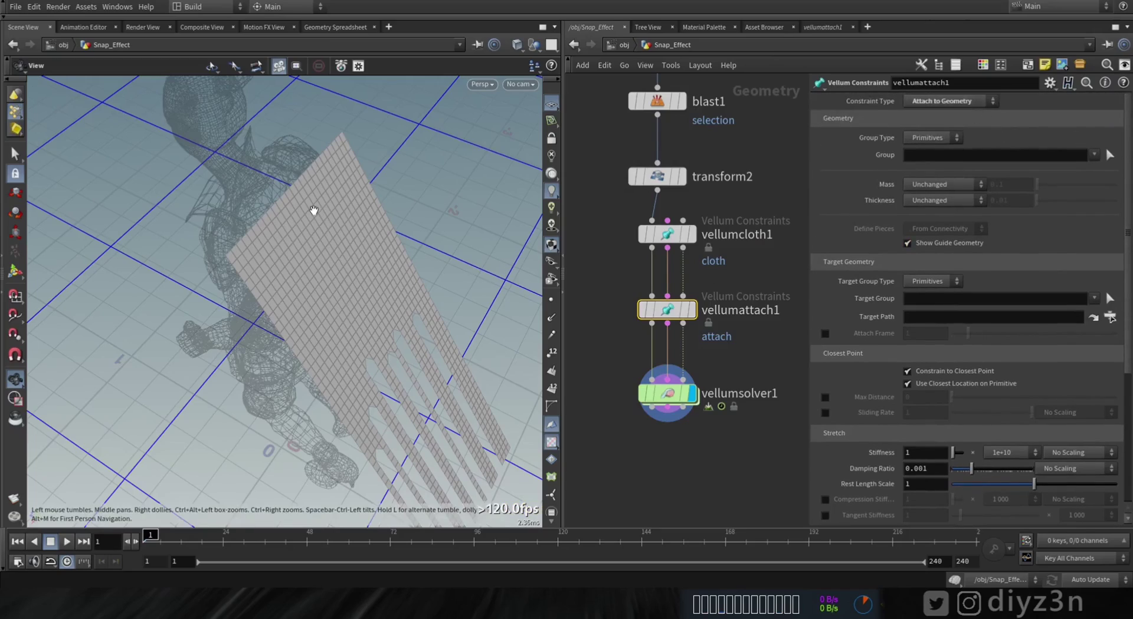
Connect the character's OUT node to the third input of the Vellum attach node
left_click_drag(313, 210, 400, 248)
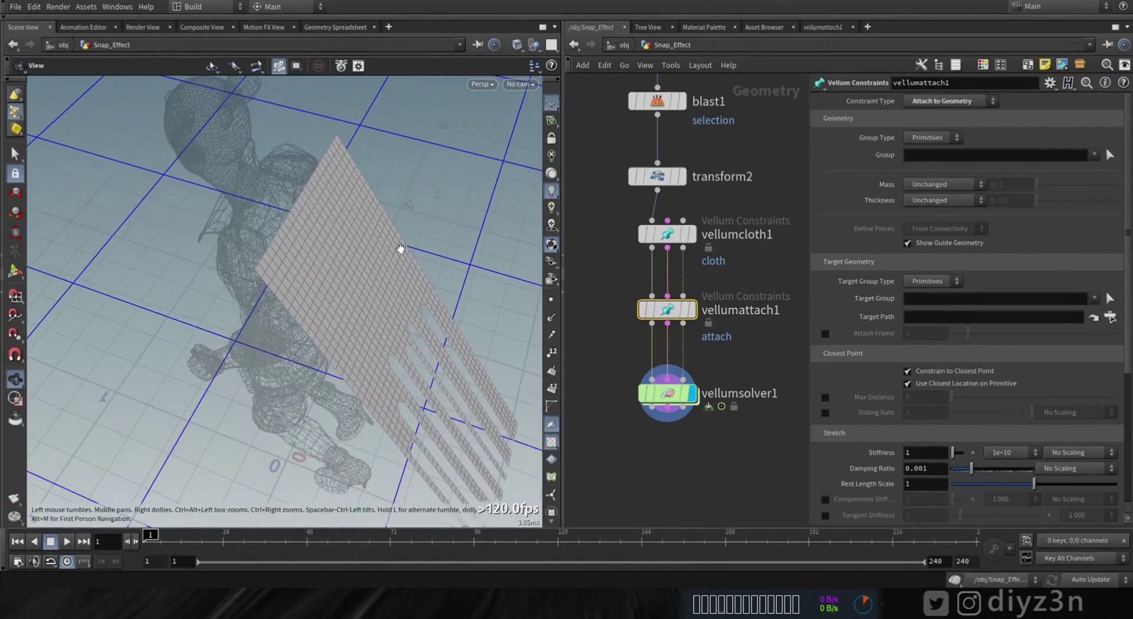
scroll(733, 295, "down", 5)
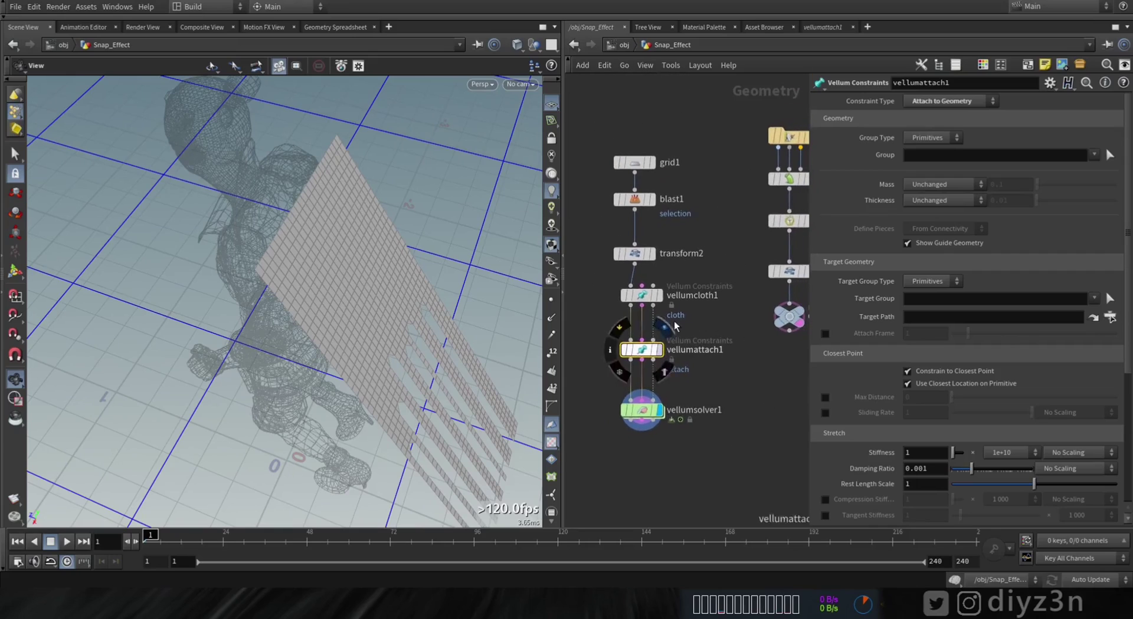
scroll(675, 326, "up", 4)
scroll(634, 361, "down", 4)
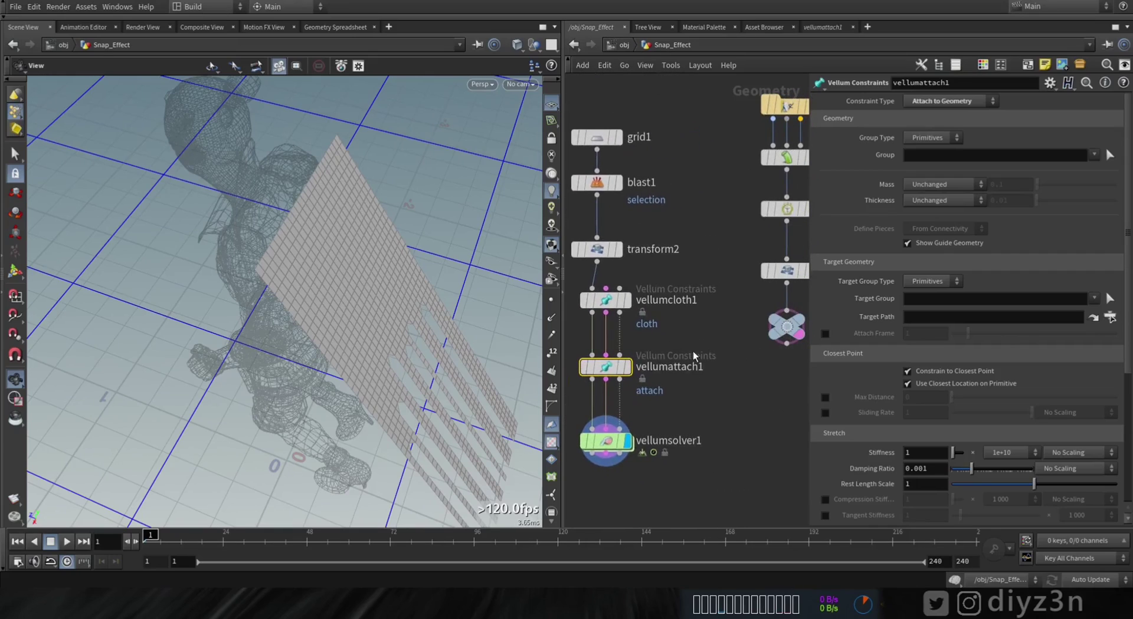
left_click(749, 364)
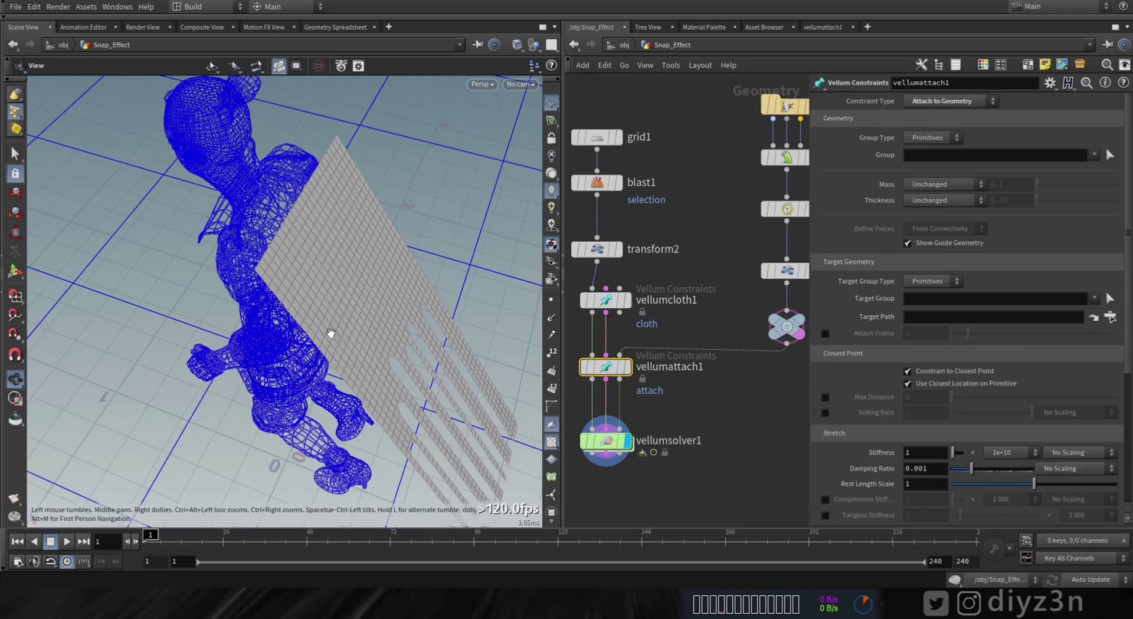
Play the attached cloth simulation, rewind it and replay it to check how the cape follows the character
left_click_drag(336, 310, 360, 278)
middle_click_drag(289, 378, 286, 306)
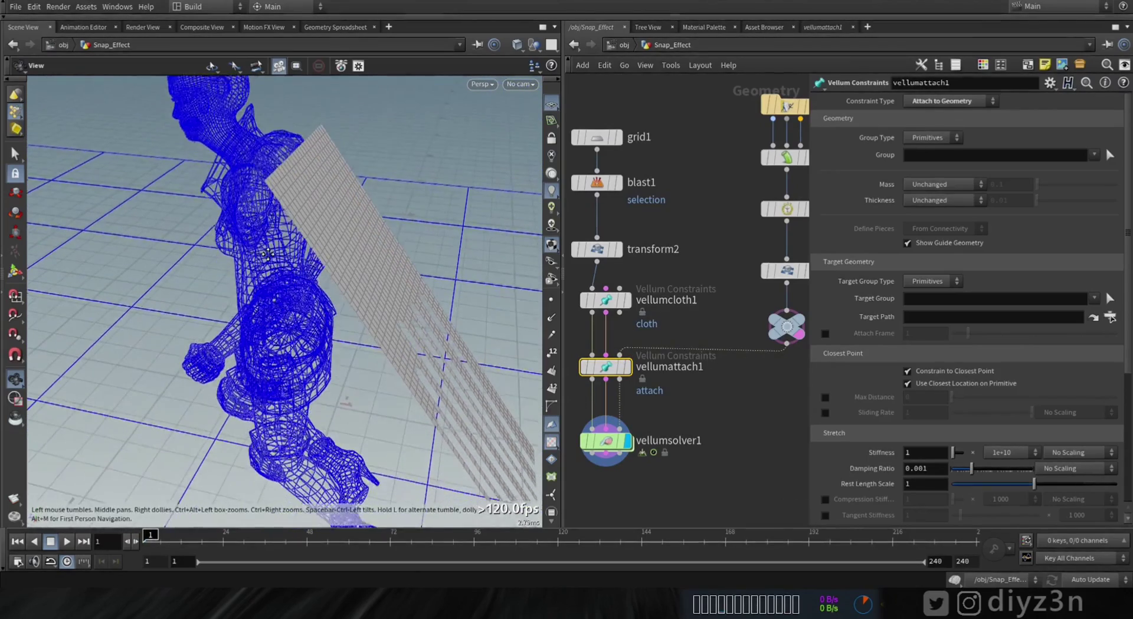
right_click_drag(285, 307, 246, 295)
left_click(67, 541)
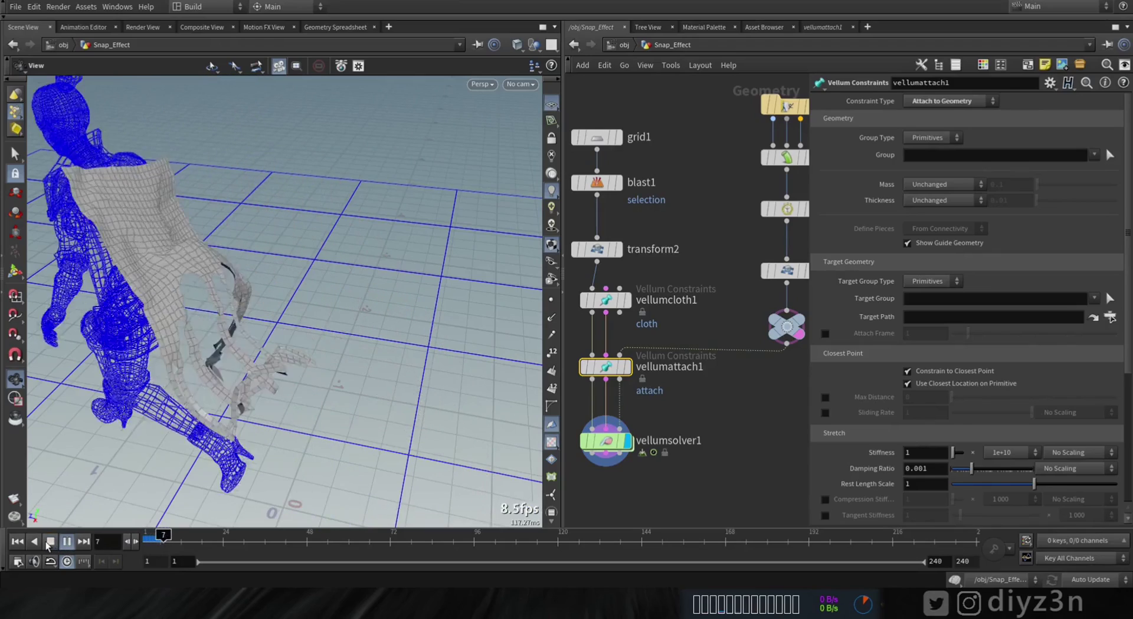
left_click(22, 542)
right_click_drag(309, 288, 392, 206)
left_click(67, 543)
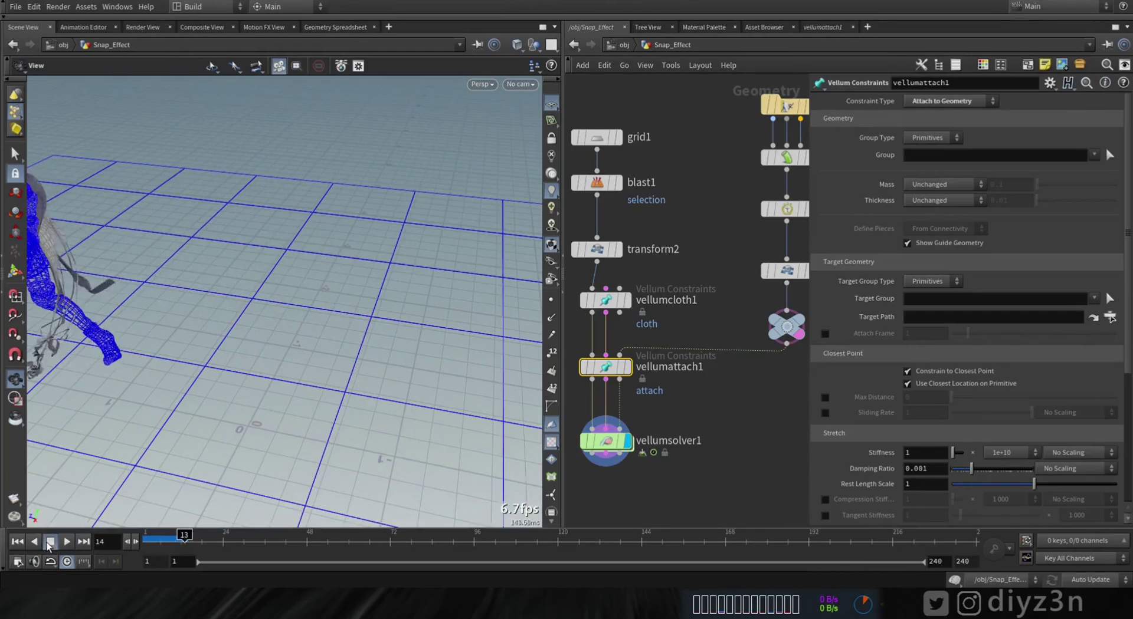
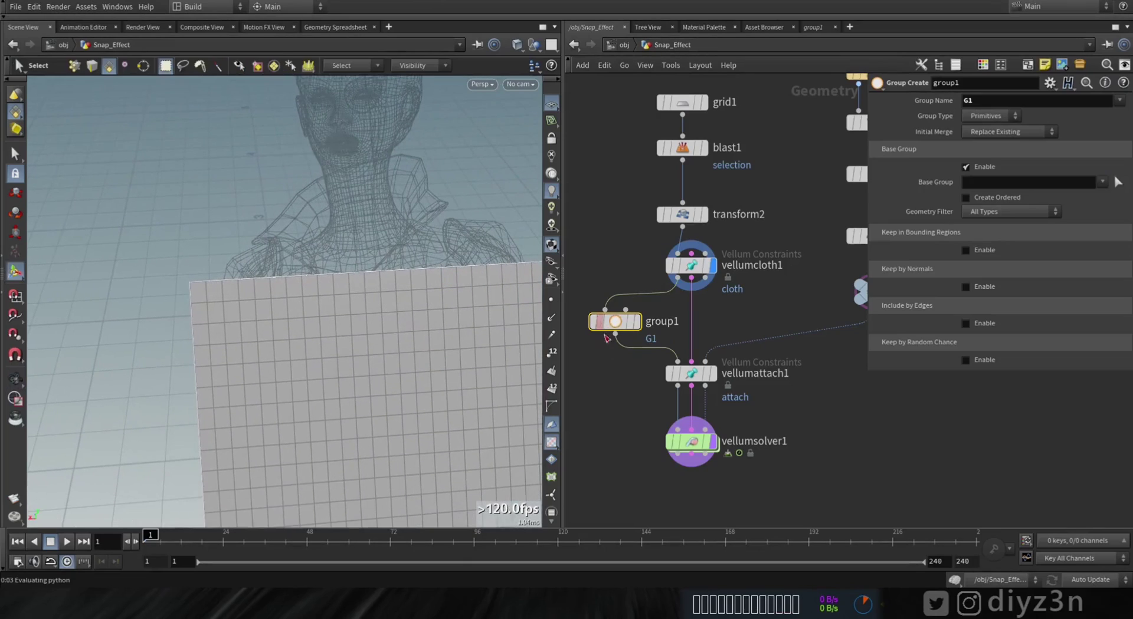
Define group G1 from two patches of primitives near the cape's upper corners and use G1 as the attach constraint's group
left_click_drag(179, 296, 195, 263, "alt")
left_click_drag(231, 316, 232, 316)
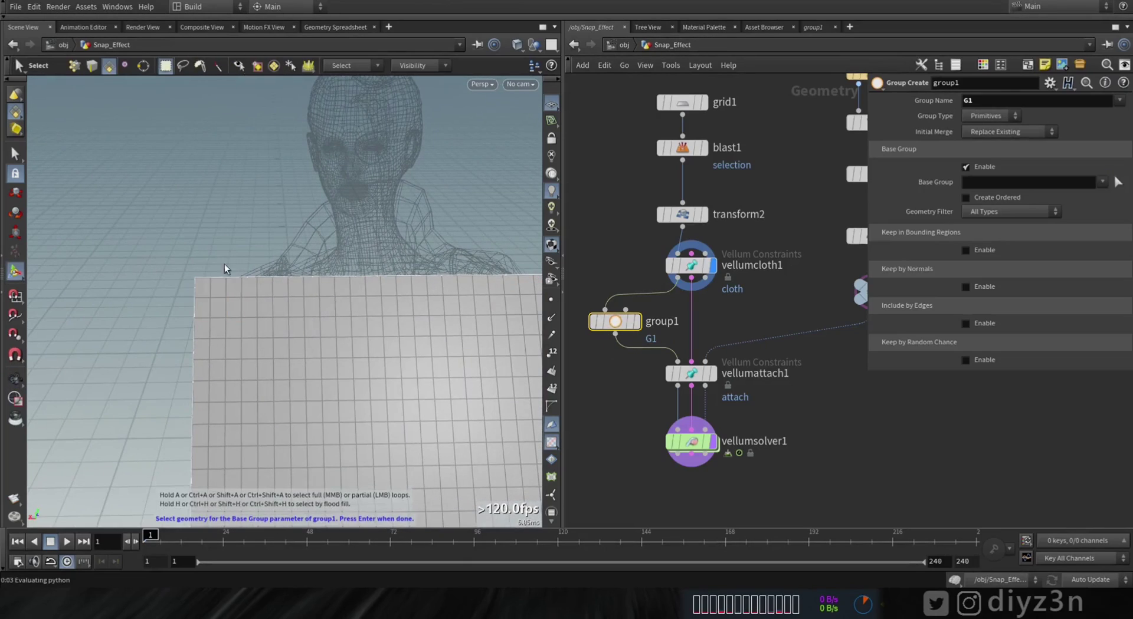
left_click_drag(224, 264, 255, 312)
middle_click_drag(263, 244, 108, 211, "alt")
left_click_drag(384, 227, 348, 276, "shift")
middle_click_drag(301, 316, 381, 327, "alt")
left_click_drag(404, 227, 423, 271, "ctrl")
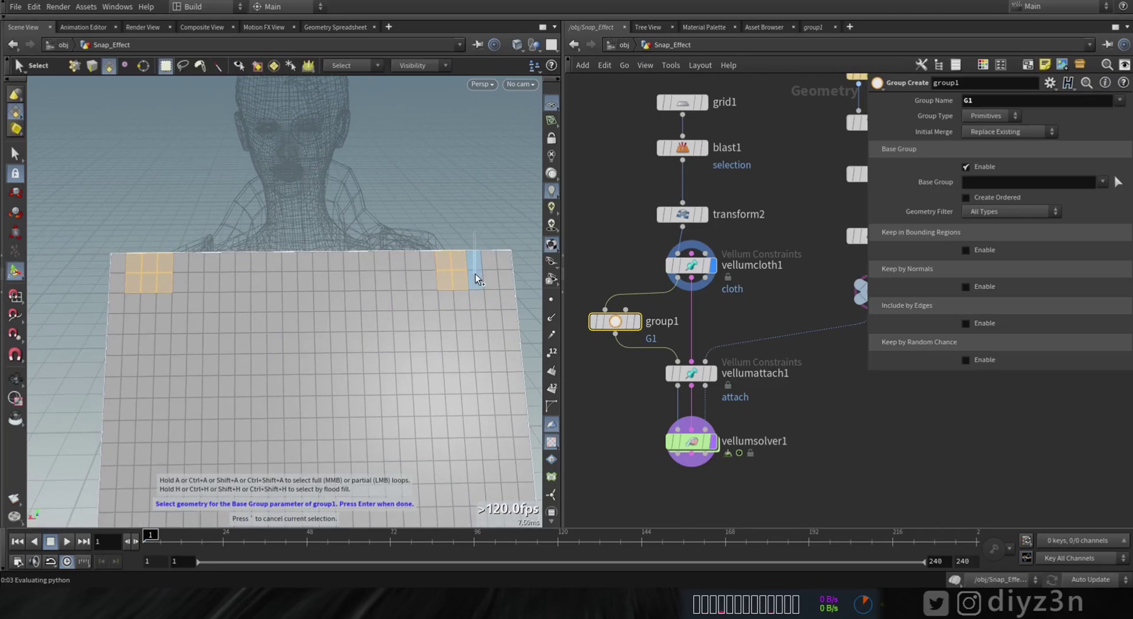
key("Return")
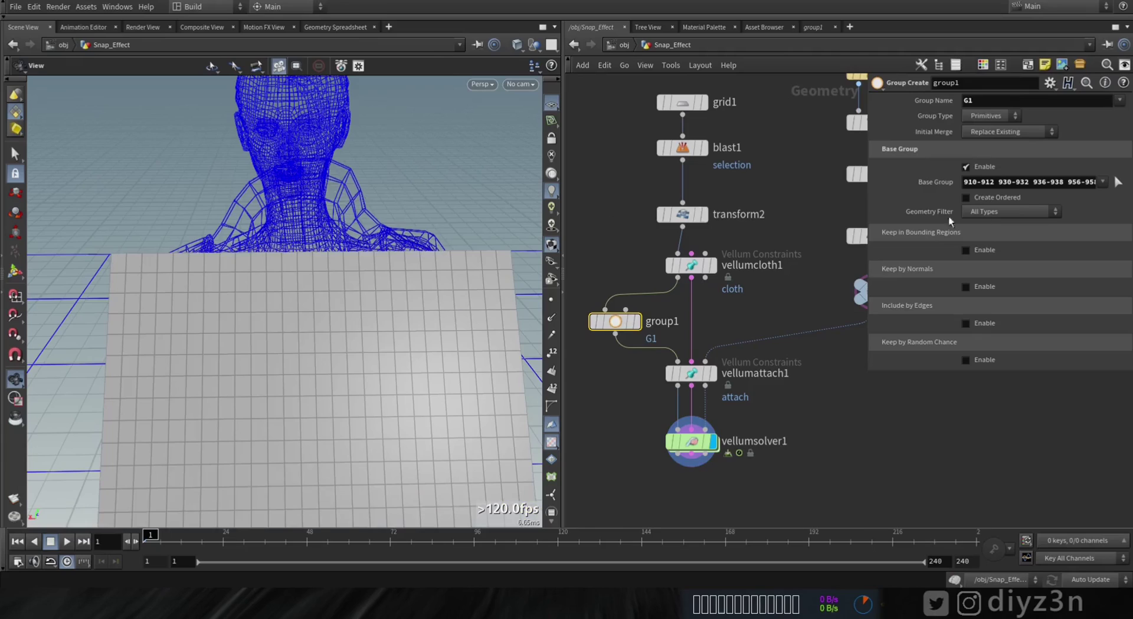
left_click(694, 372)
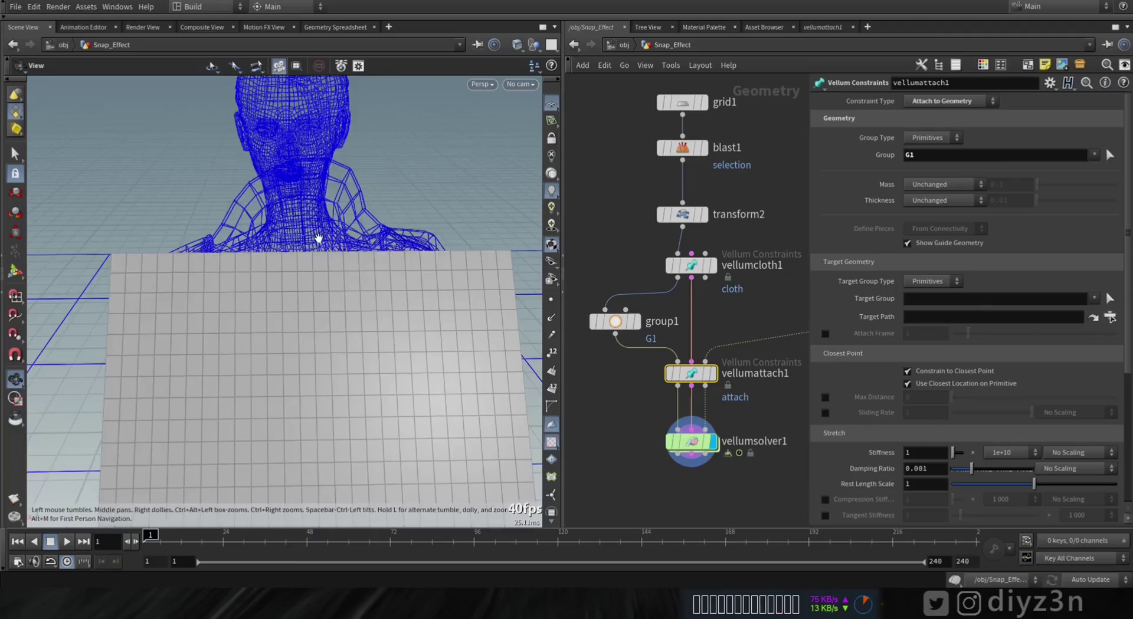
Play the simulation from the side up to frame 34 to check the cape attached at its two patches
right_click_drag(318, 238, 245, 329)
left_click_drag(245, 329, 313, 313)
right_click_drag(313, 314, 205, 274)
left_click_drag(205, 273, 270, 317)
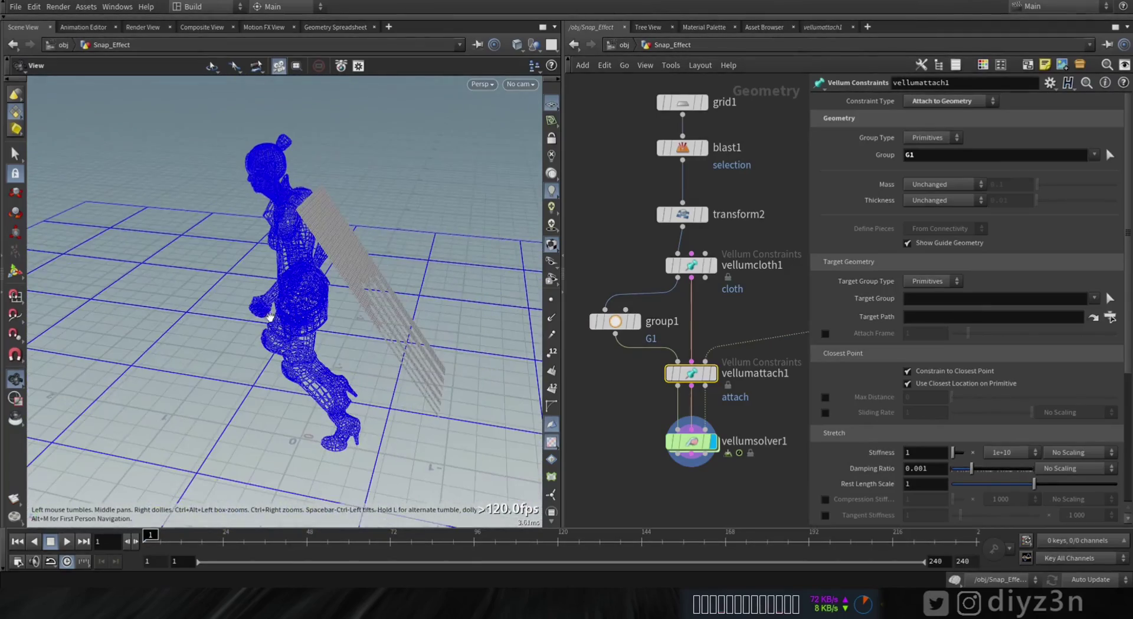
left_click(66, 542)
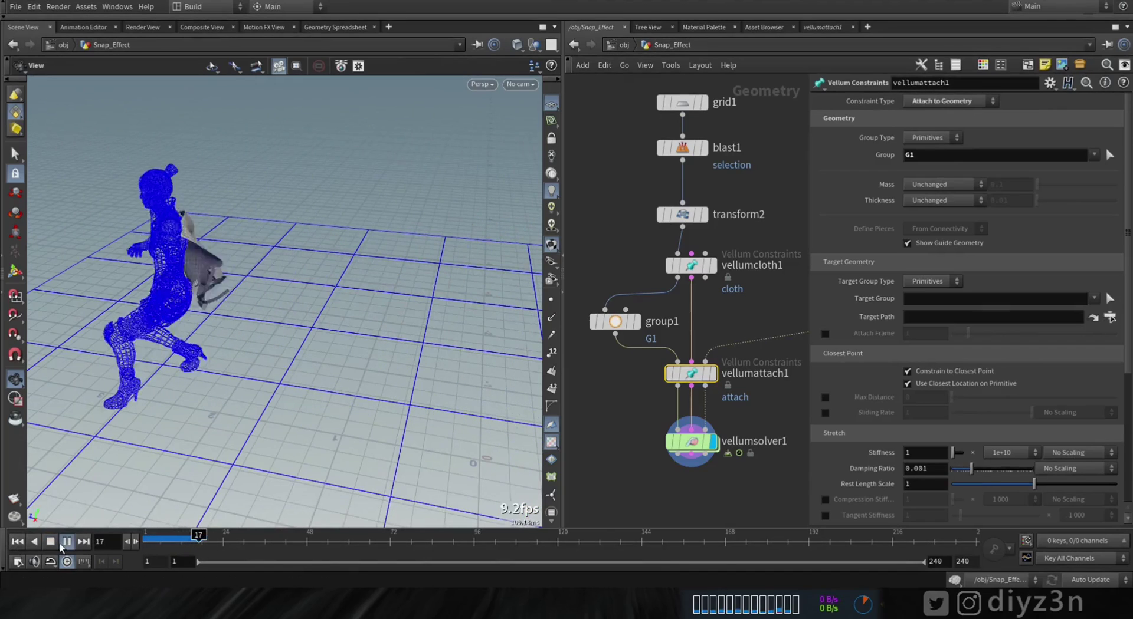
left_click_drag(82, 364, 352, 372)
right_click_drag(352, 373, 560, 379)
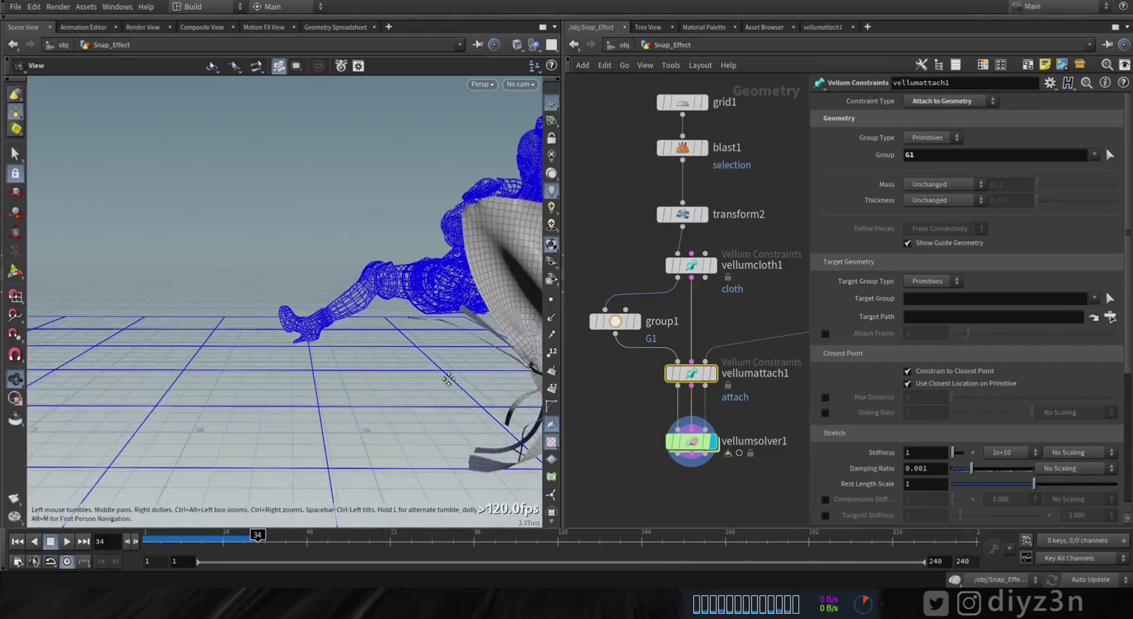
Examine the cape's strips and their contact with the character at frame 34
left_click_drag(449, 379, 316, 362)
right_click_drag(316, 361, 627, 354)
mouse_move(197, 354)
middle_mouse_down()
mouse_move(211, 519)
mouse_move(182, 354)
middle_mouse_up()
left_click_drag(289, 349, 276, 374)
middle_click_drag(275, 374, 292, 288)
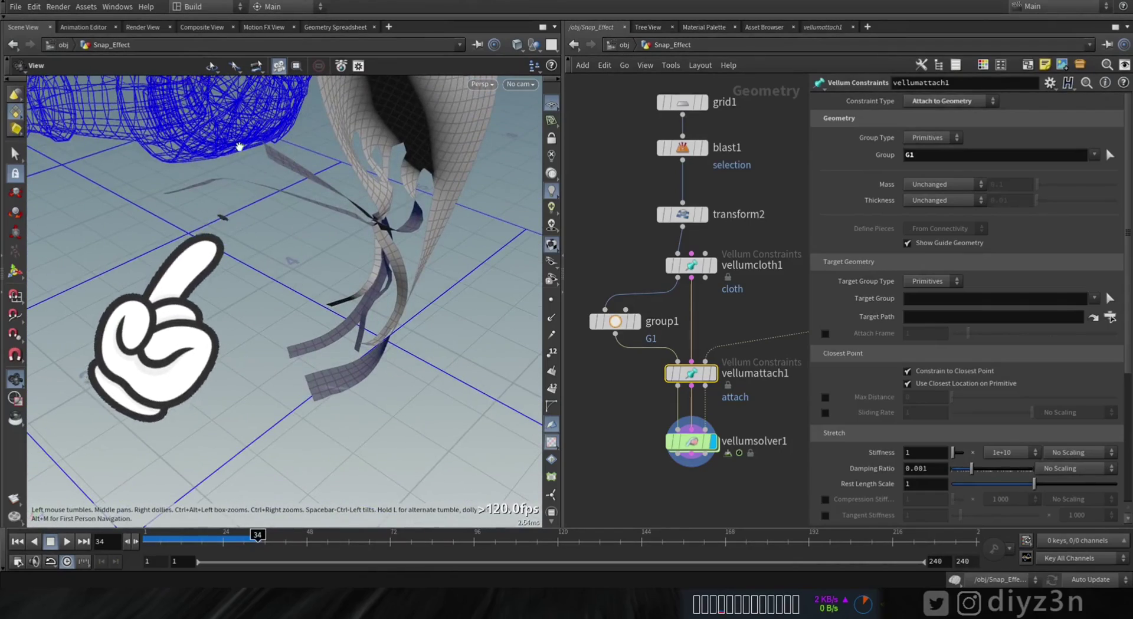
right_click_drag(348, 227, 119, 354)
left_click(317, 260)
right_click_drag(405, 271, 229, 472)
Scrub back to frame 2 and inspect the cape's attachment at the character's shoulders
left_click_drag(239, 538, 151, 538)
middle_click_drag(253, 361, 539, 422)
middle_click_drag(318, 390, 353, 268)
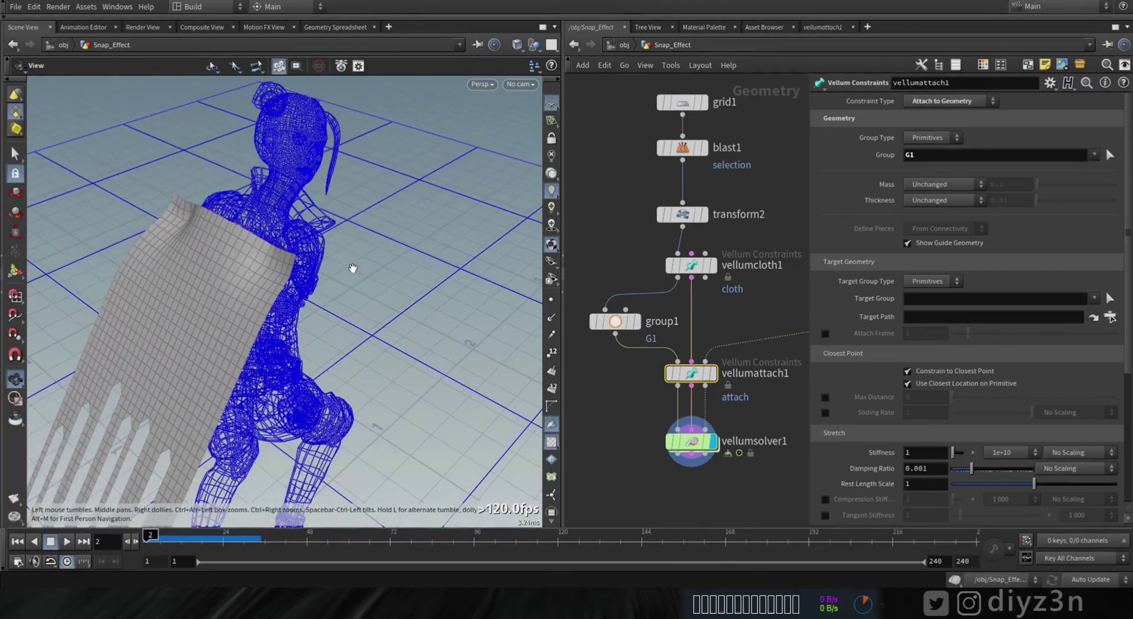
Insert a Group node between transform1 and OUT, name its group Snap_1, and display it
middle_click_drag(759, 301, 583, 376)
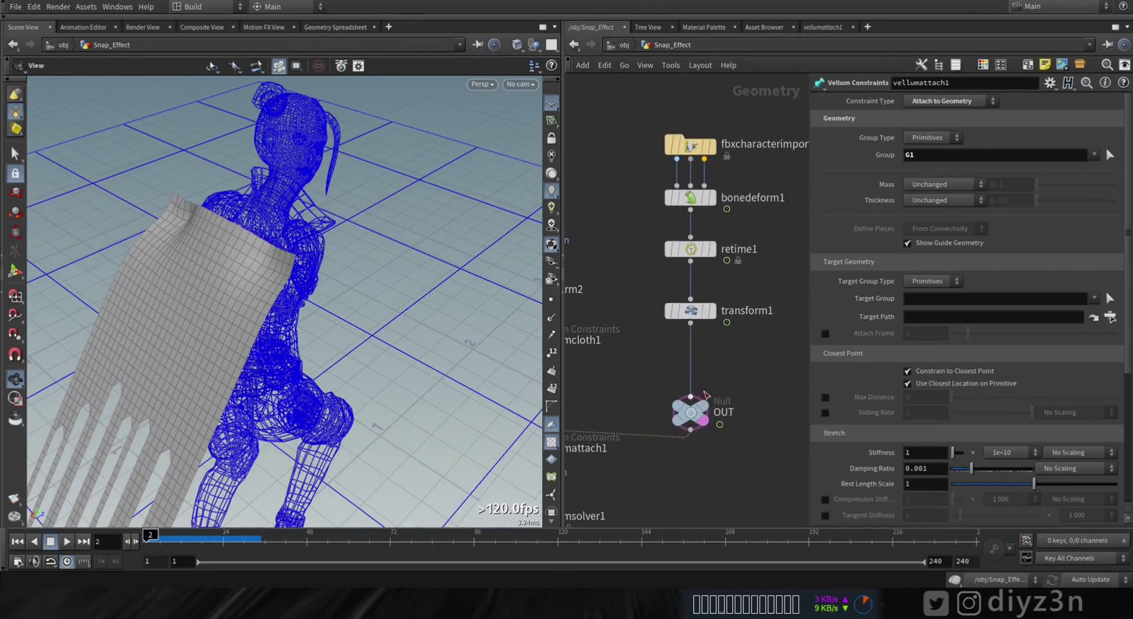
middle_click_drag(721, 375, 757, 365)
left_click_drag(734, 307, 733, 241)
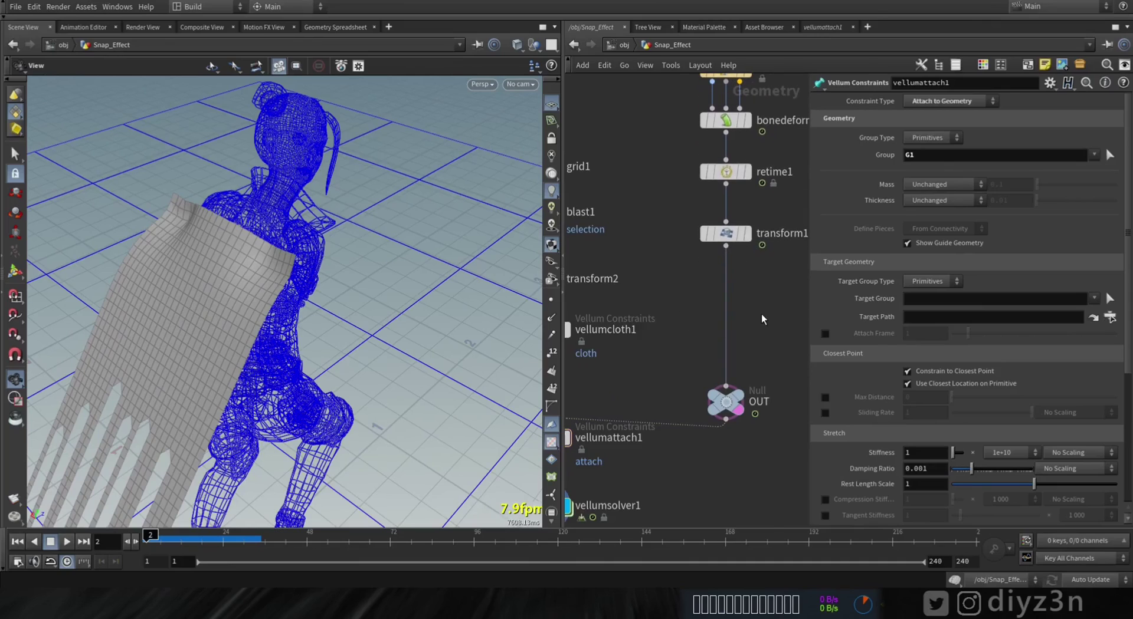
key("Tab")
key("Escape")
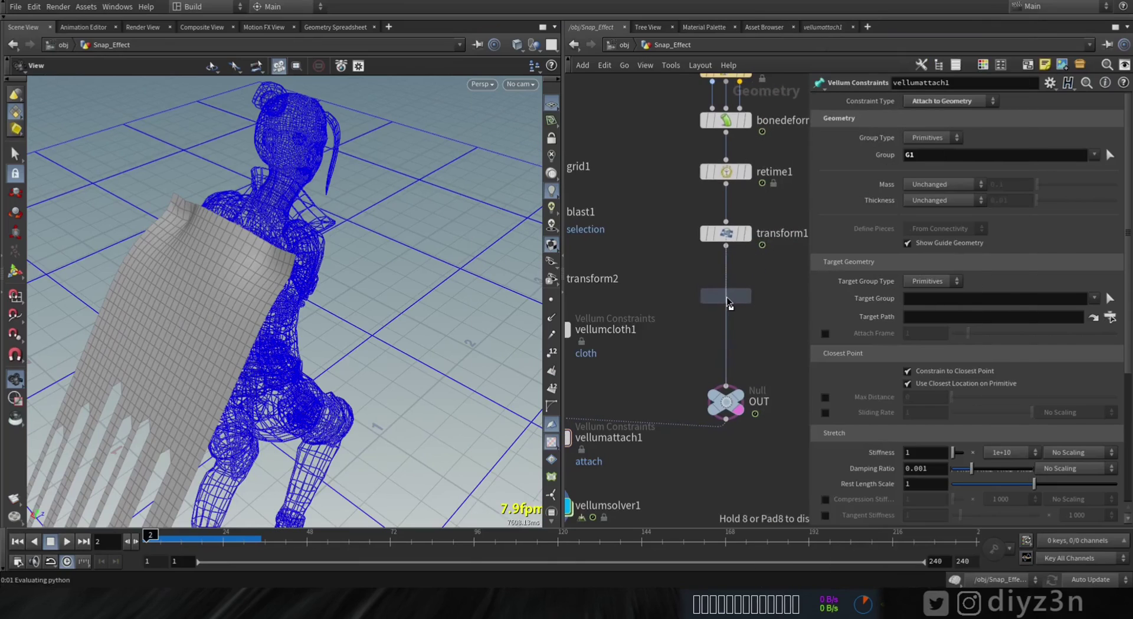
left_click(729, 303)
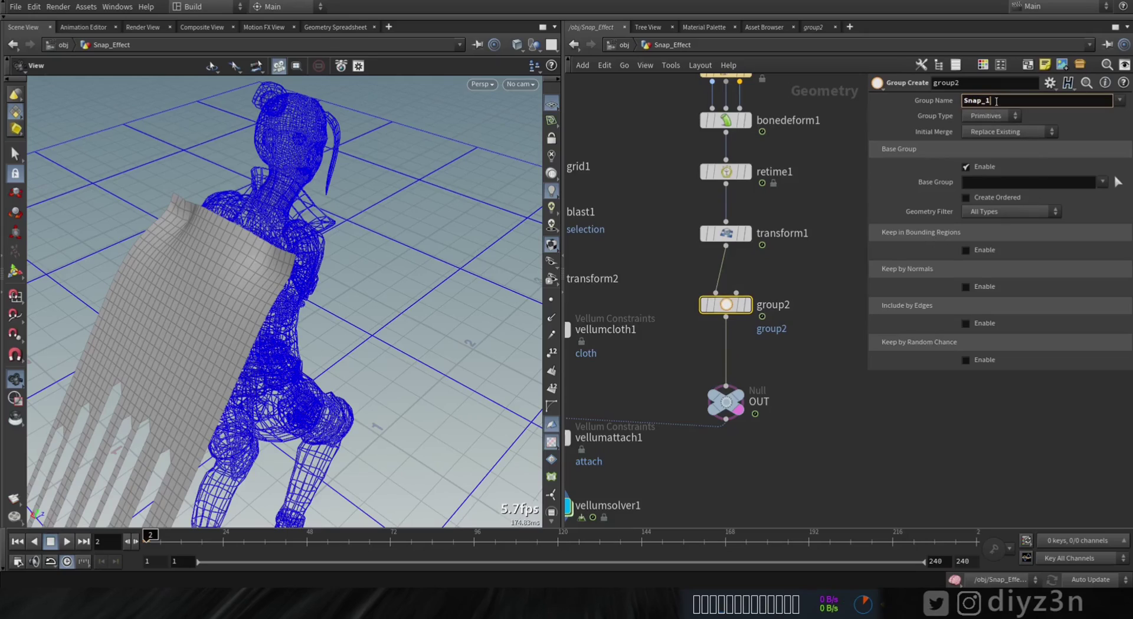
left_click(748, 305)
Assign two patches of primitives on the back of the character's left and right shoulders as Snap_1's base group
mouse_move(270, 285)
left_mouse_down()
mouse_move(328, 327)
mouse_move(283, 304)
left_mouse_up()
right_click_drag(282, 304, 493, 288)
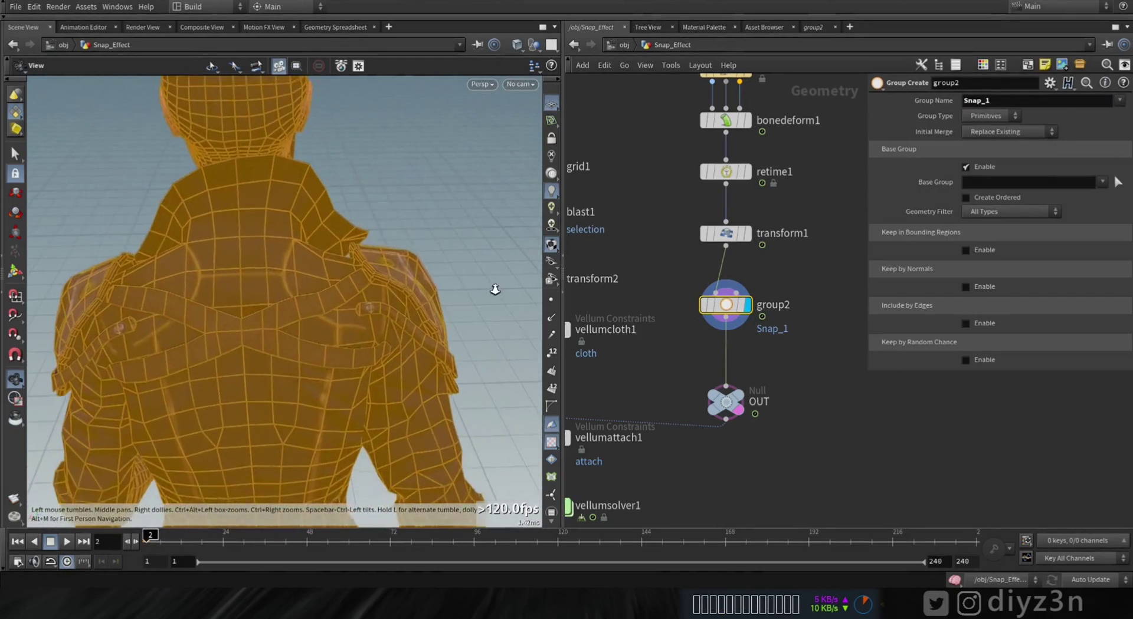
left_click_drag(493, 288, 387, 286)
right_click_drag(387, 286, 430, 282)
left_click(1117, 182)
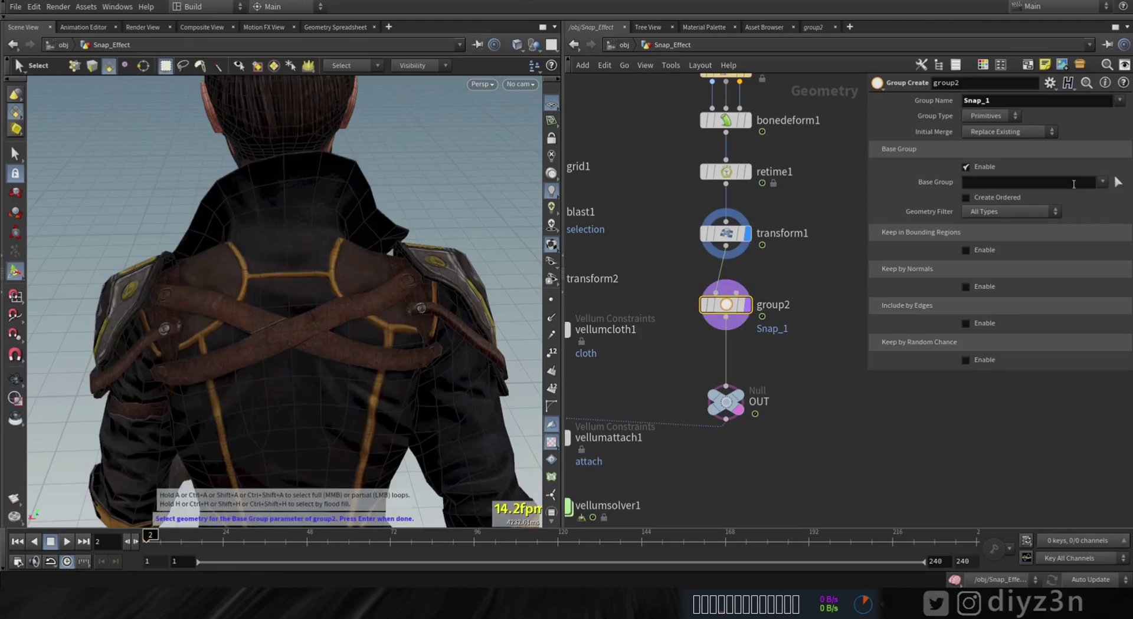
left_click(183, 296)
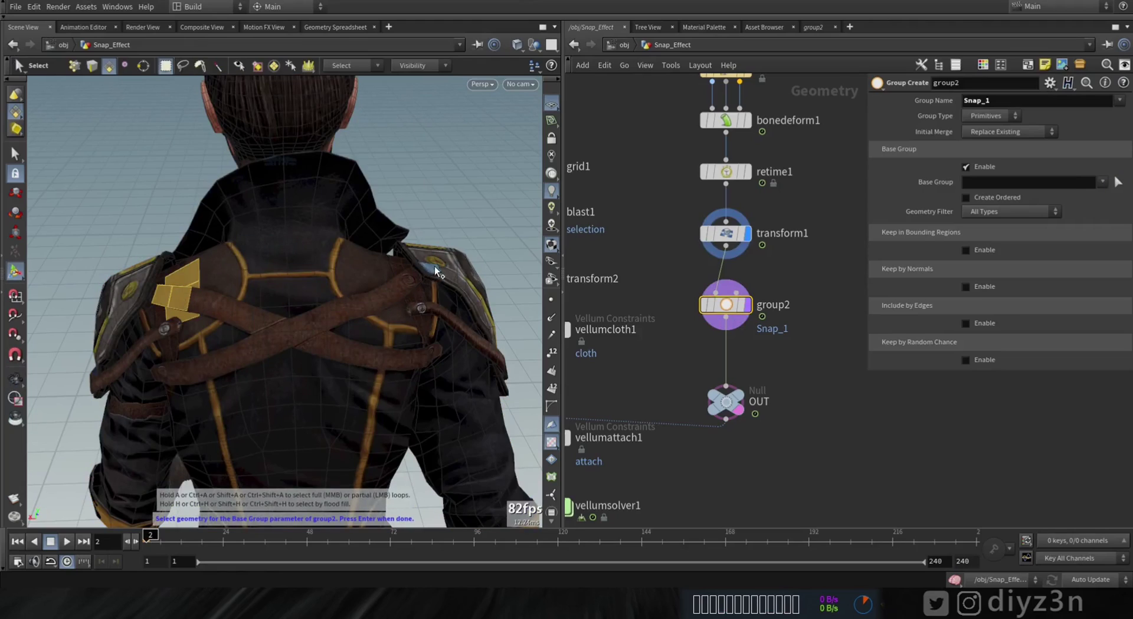
left_click(418, 295, "shift")
key("Return")
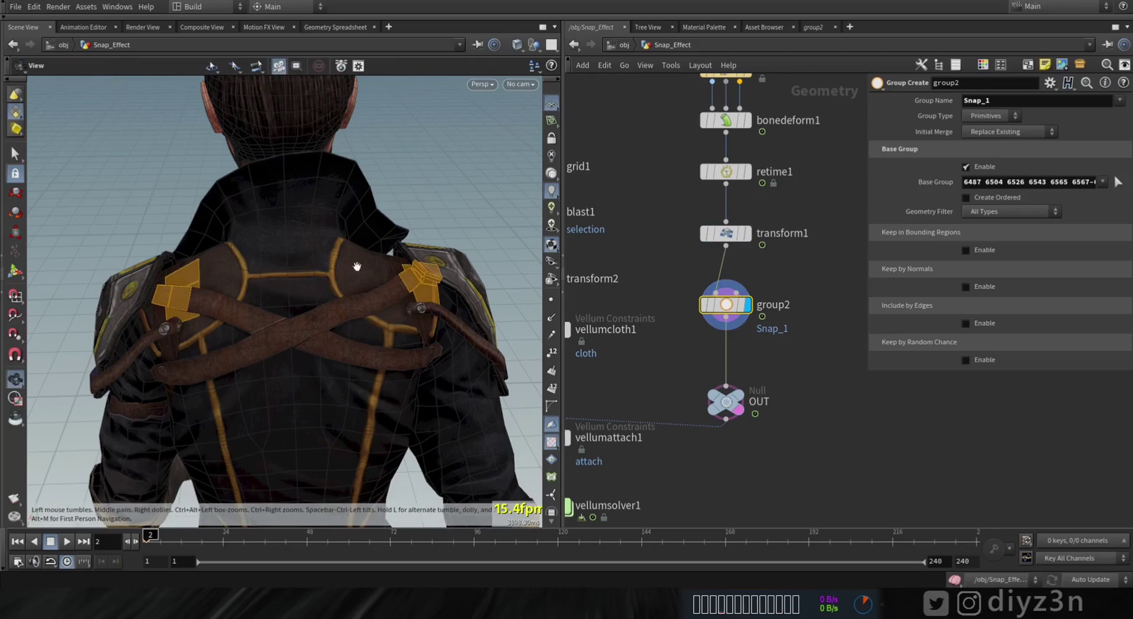
Display vellumattach1 and set its target group to Snap_1
middle_click_drag(633, 415, 760, 368)
left_click(694, 393)
left_click(666, 397)
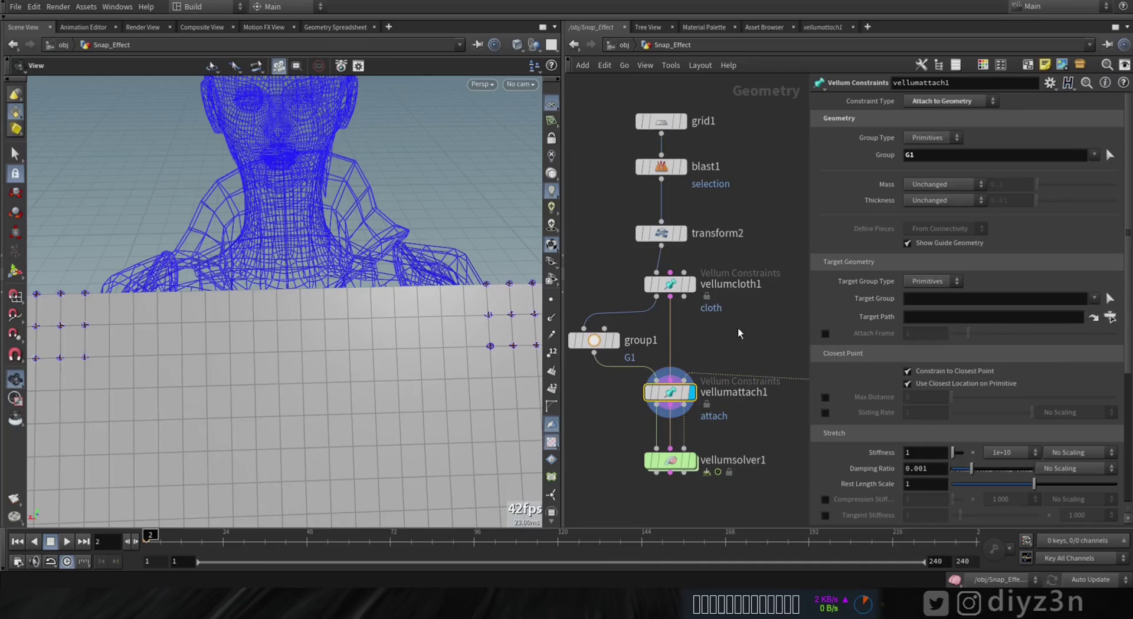
middle_click_drag(738, 333, 642, 300)
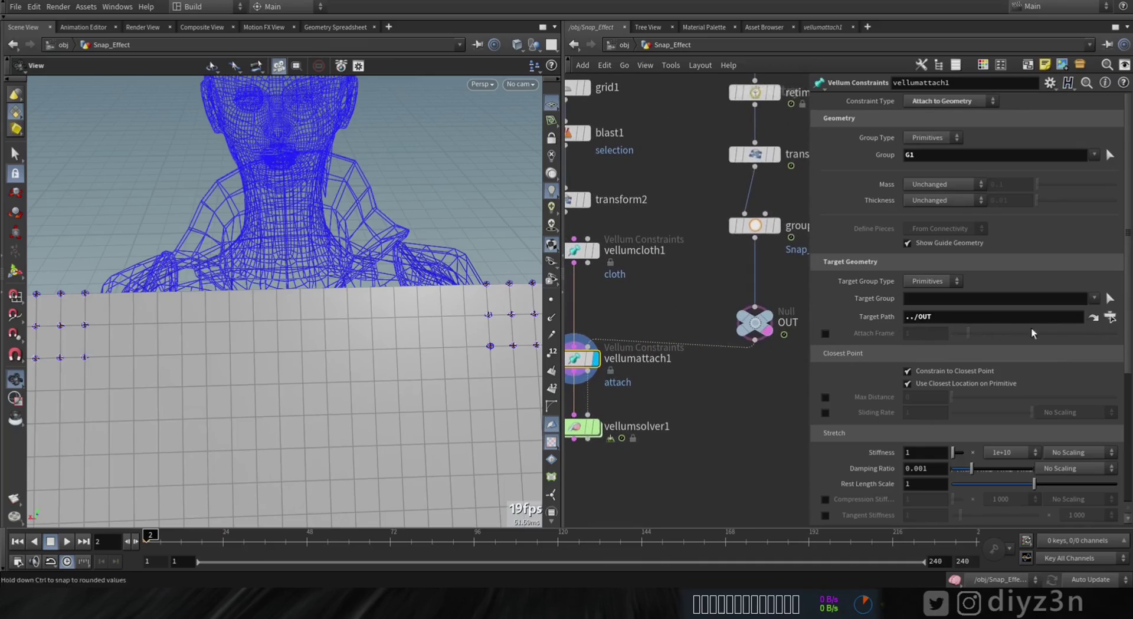
left_click(1093, 298)
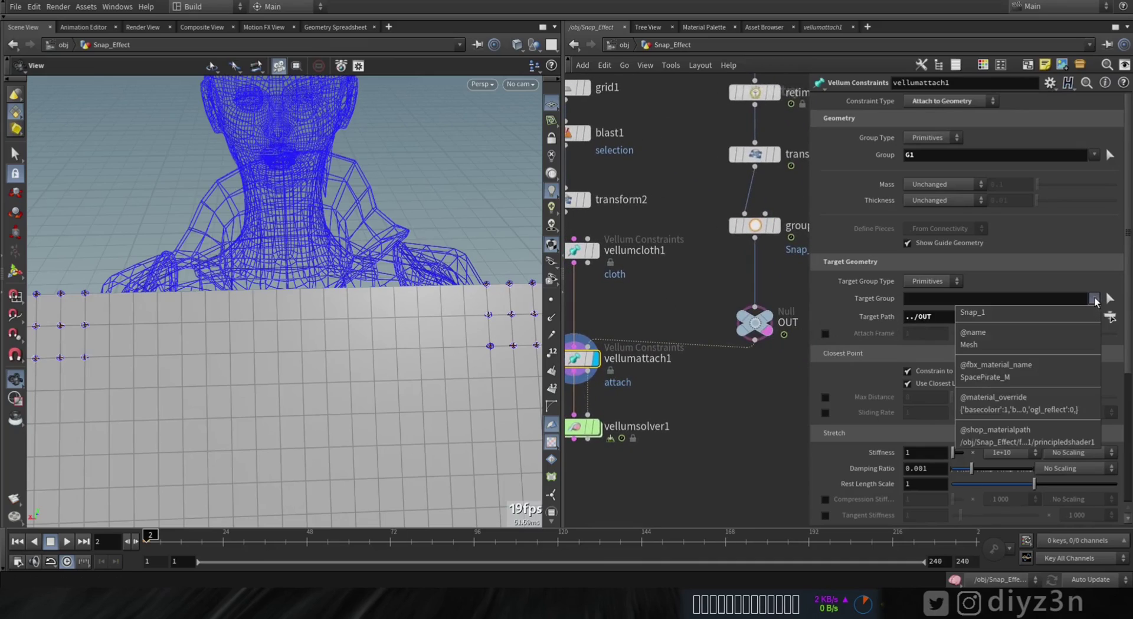
left_click(1031, 312)
Inspect the shoulder constraint lines from the side, then display vellumsolver1 and play the simulation to frame 18
left_click_drag(303, 245, 291, 333)
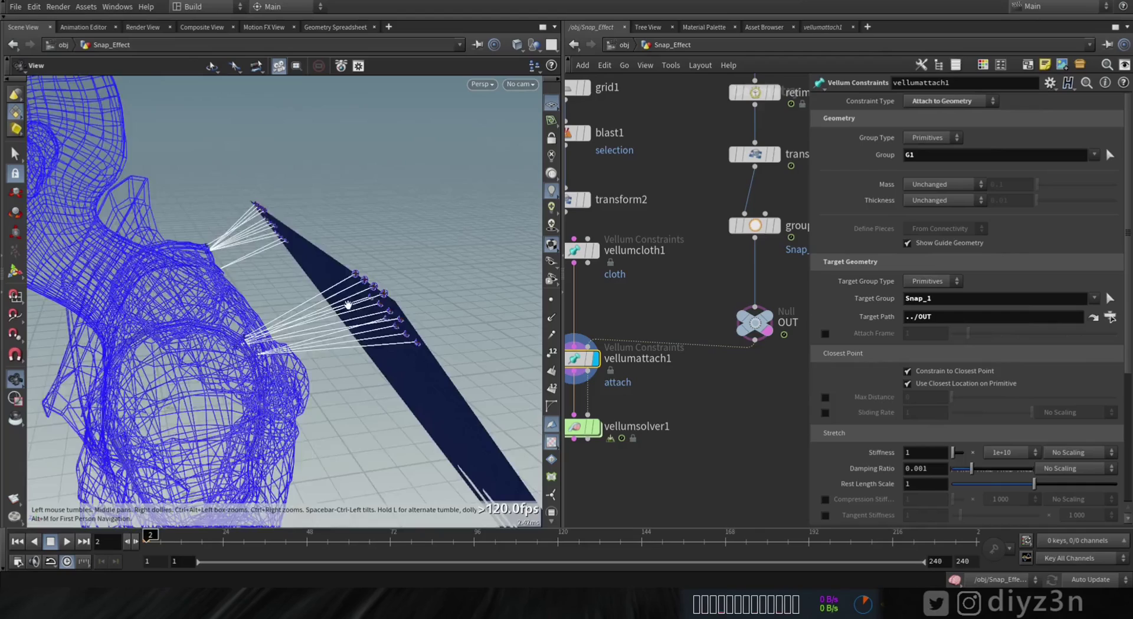
scroll(348, 305, "down", 5)
left_click_drag(382, 336, 360, 236)
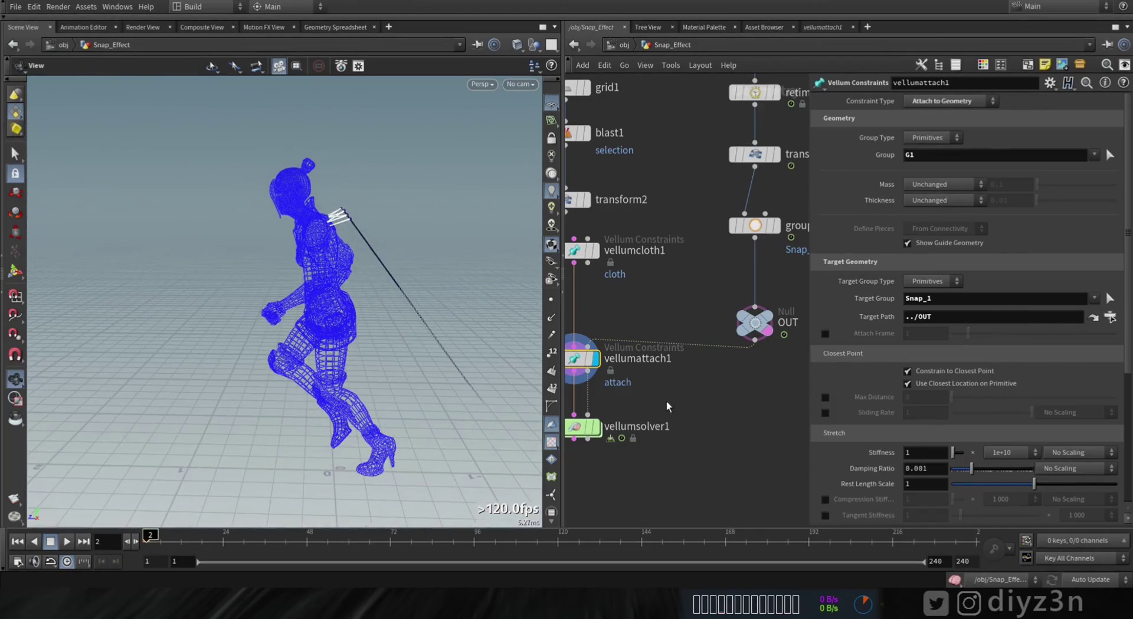
key("l")
left_click(671, 396)
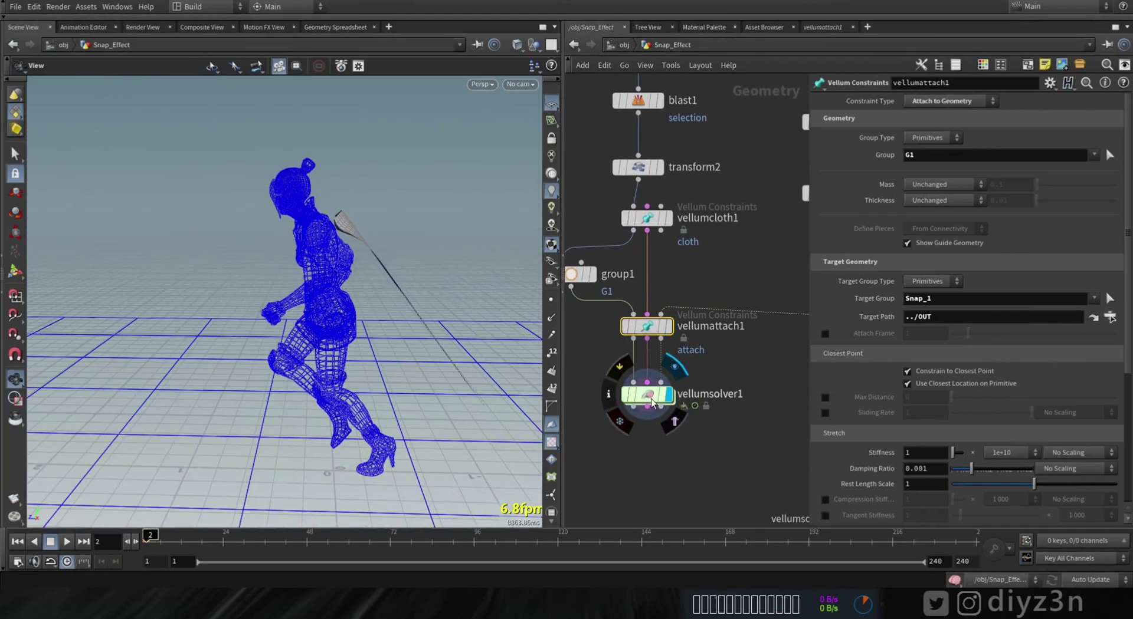
left_click(652, 403)
left_click(66, 543)
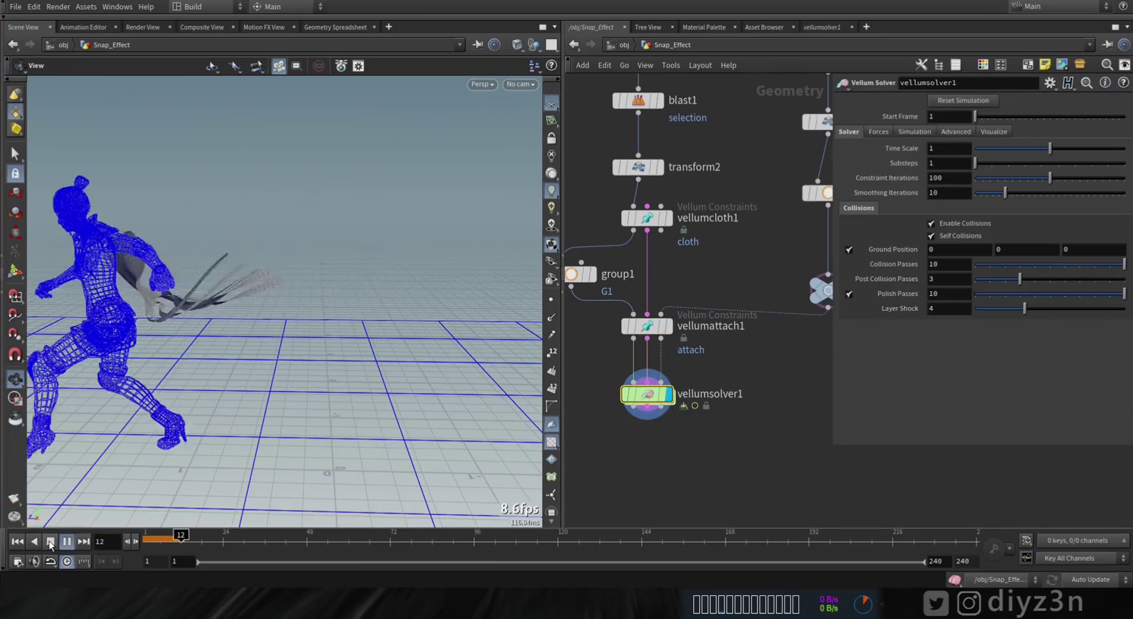
scroll(377, 378, "down", 3)
left_click_drag(271, 395, 392, 363)
scroll(689, 458, "down", 5)
Add a Merge node combining vellumsolver1 and OUT, display it, and turn off OUT's template display
middle_click_drag(701, 458, 668, 416)
key("Tab")
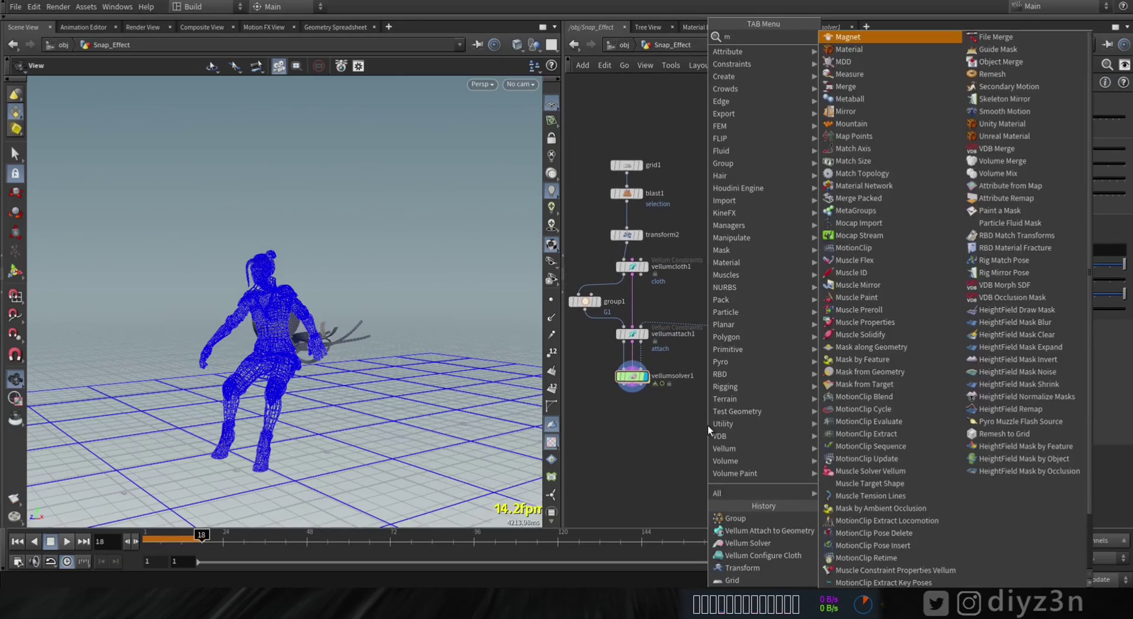
left_click(847, 101)
left_click(688, 448)
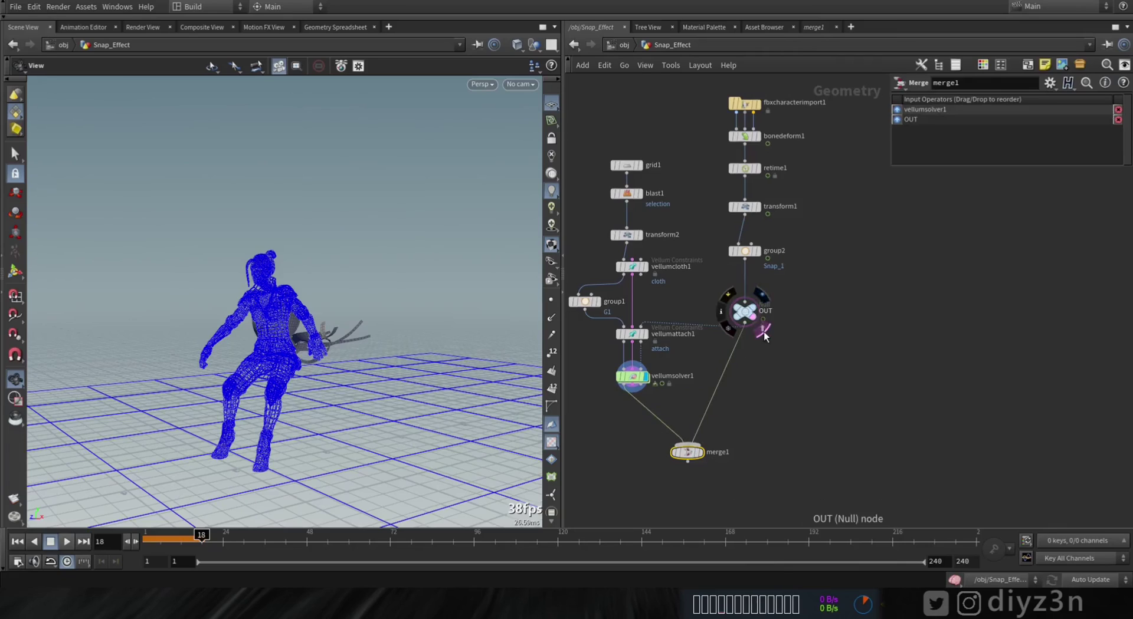
key("r")
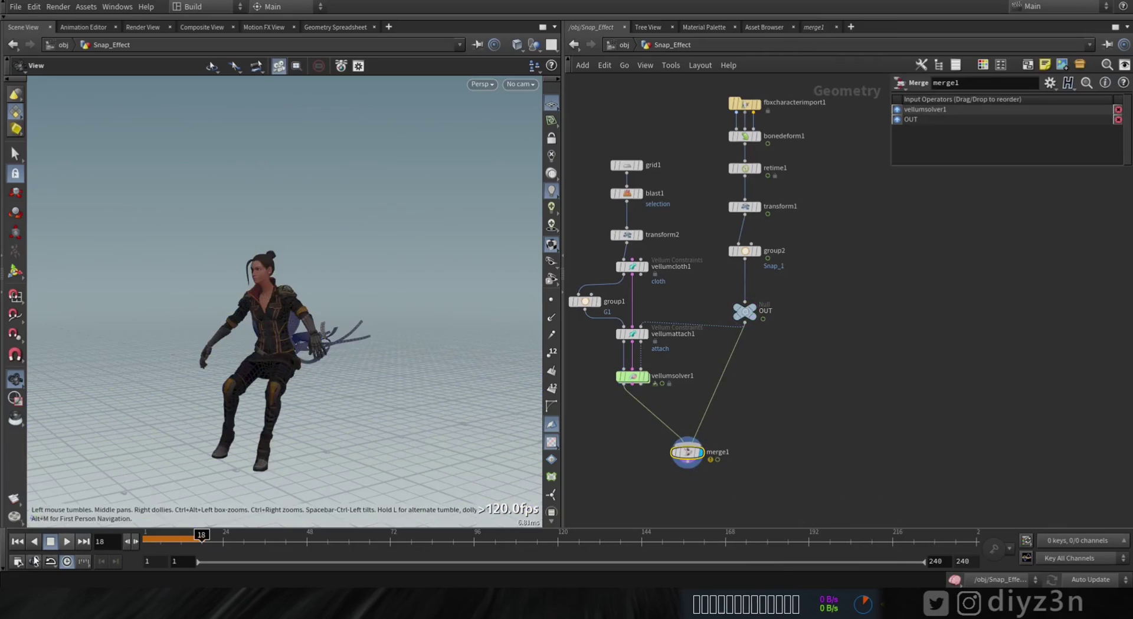
Play the merged character and cape to frame 66, check frame 32 from behind, and return to frame 1
left_click(19, 546)
left_click(67, 542)
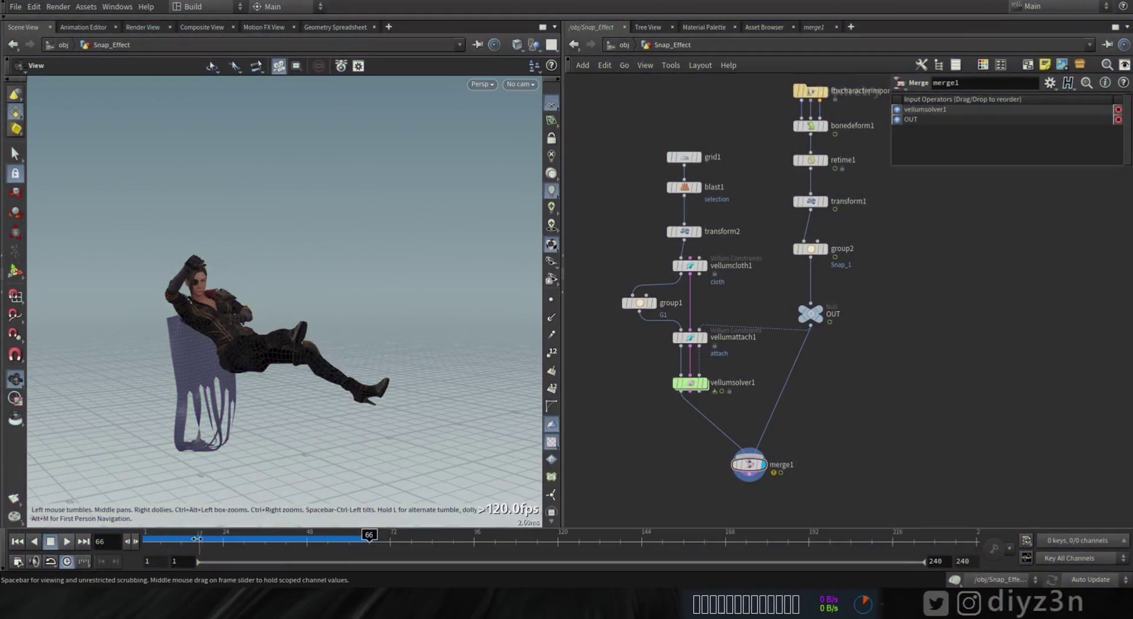
left_click_drag(197, 538, 250, 538)
left_click_drag(344, 381, 389, 385)
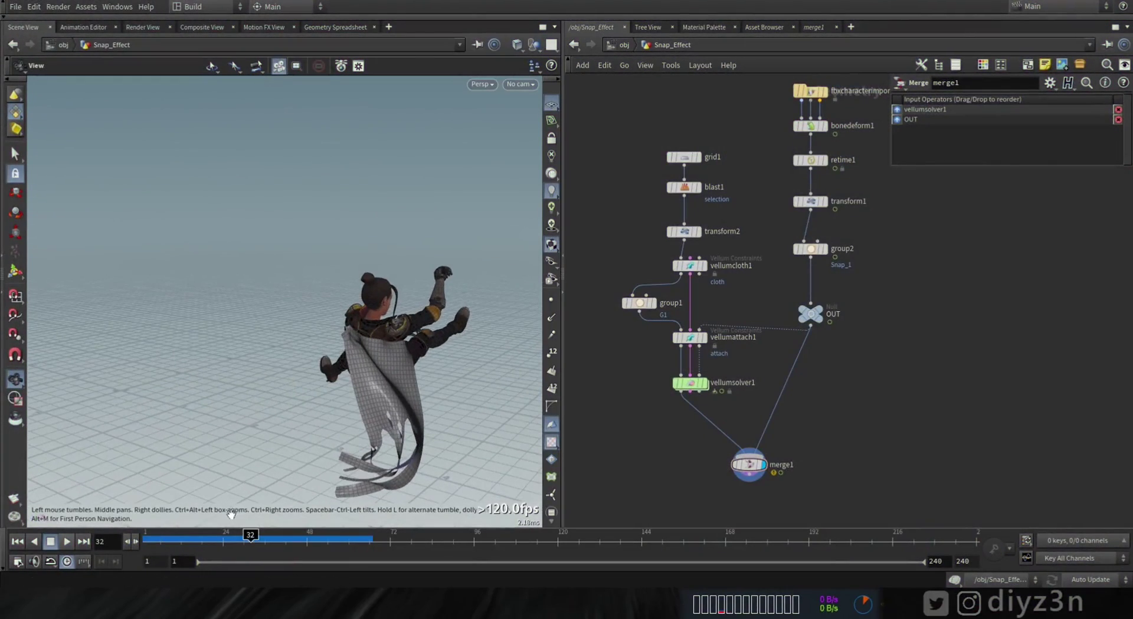
left_click_drag(248, 539, 145, 539)
left_click_drag(147, 342, 221, 308)
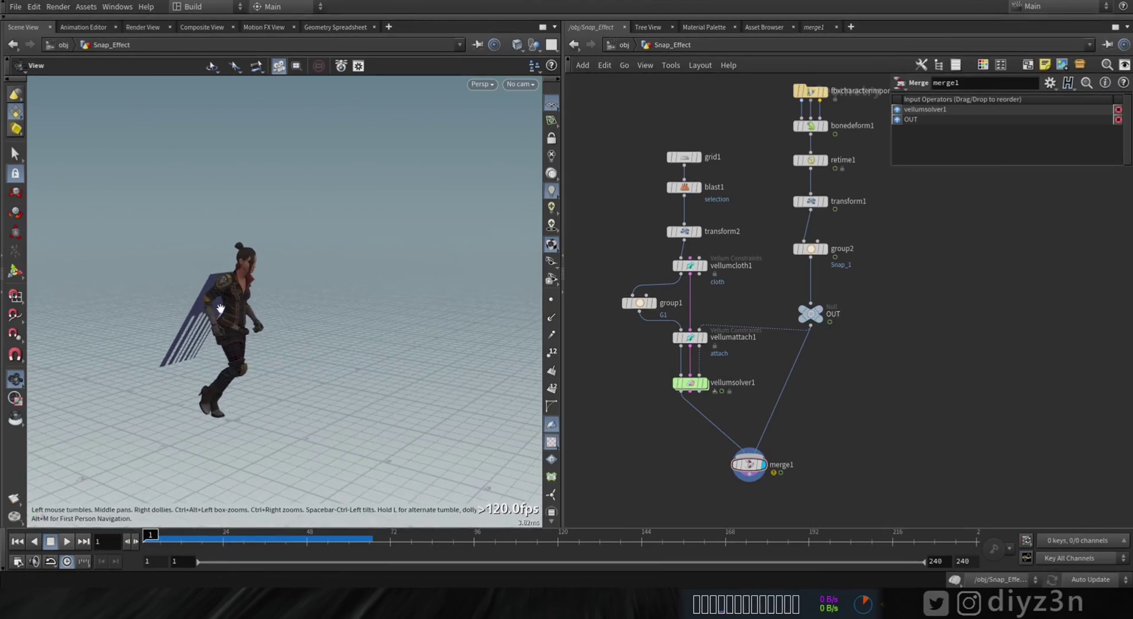
scroll(220, 308, "up", 4)
Set vellumcloth1's stretch Rest Length Scale to 2
left_click(684, 266)
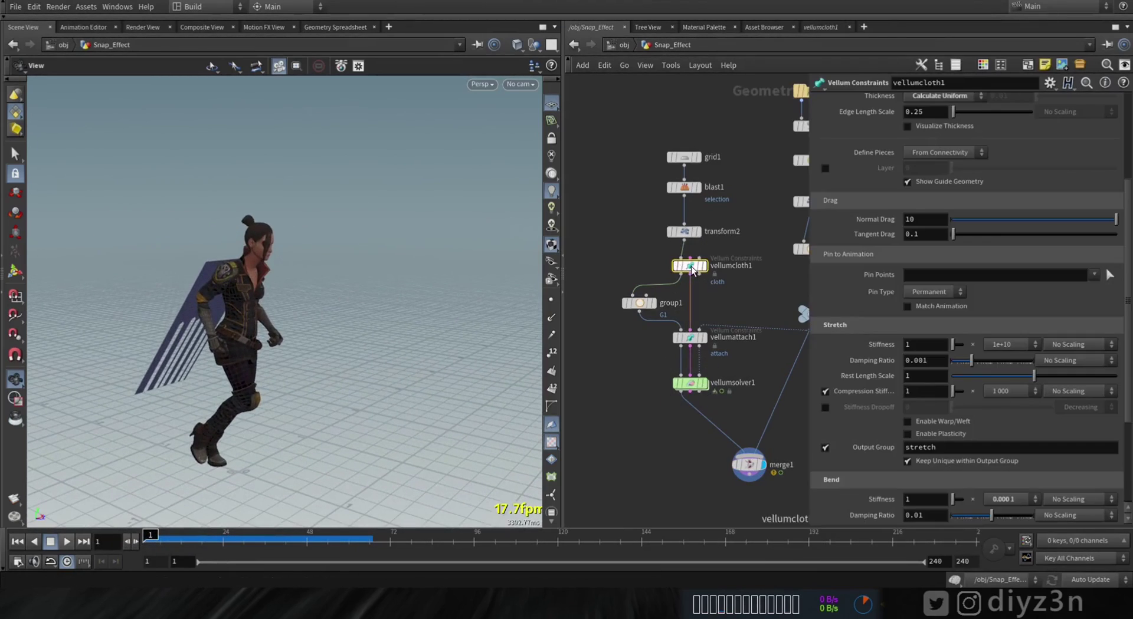
scroll(969, 328, "down", 5)
double_click(920, 266)
type("2")
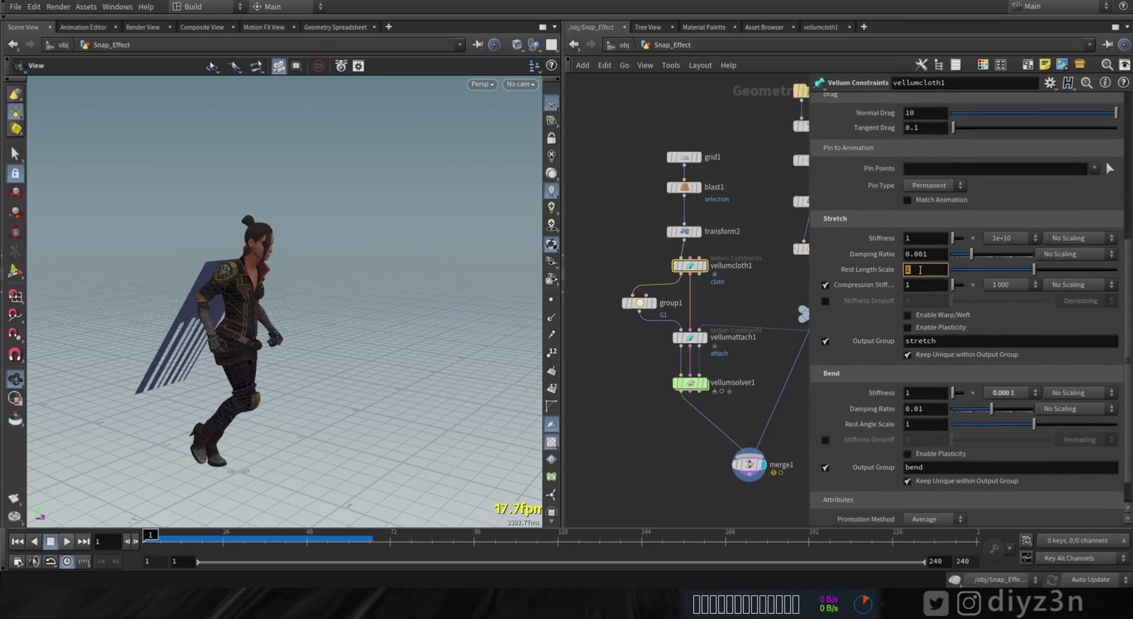
key("Return")
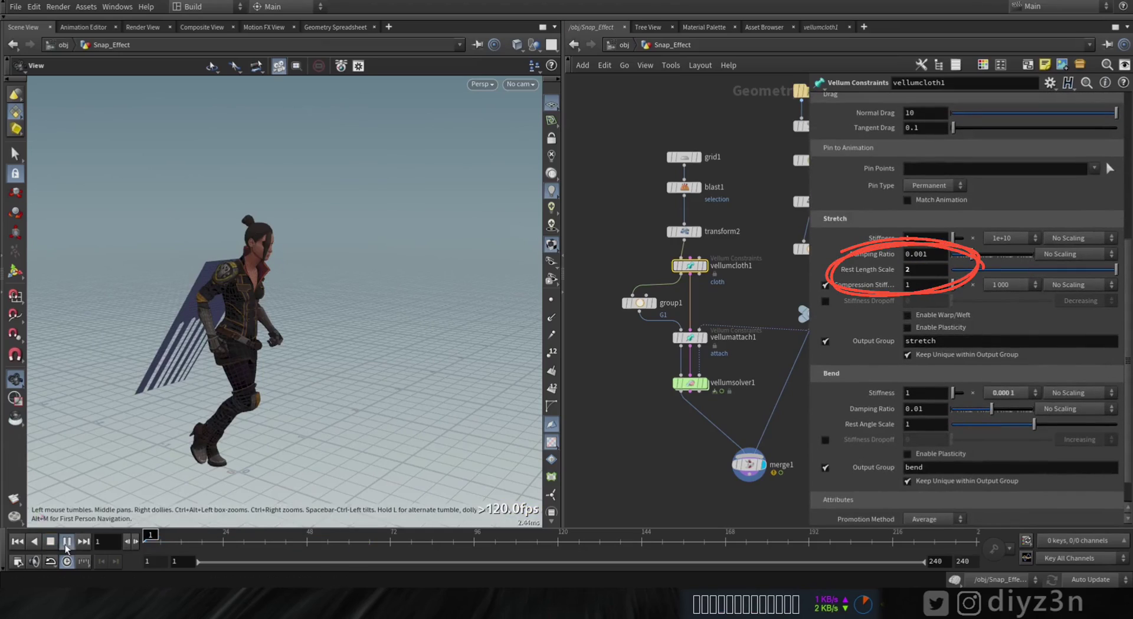
Play the simulation with the longer cape, scrub through the cached frames, and return to frame 1
left_click(67, 541)
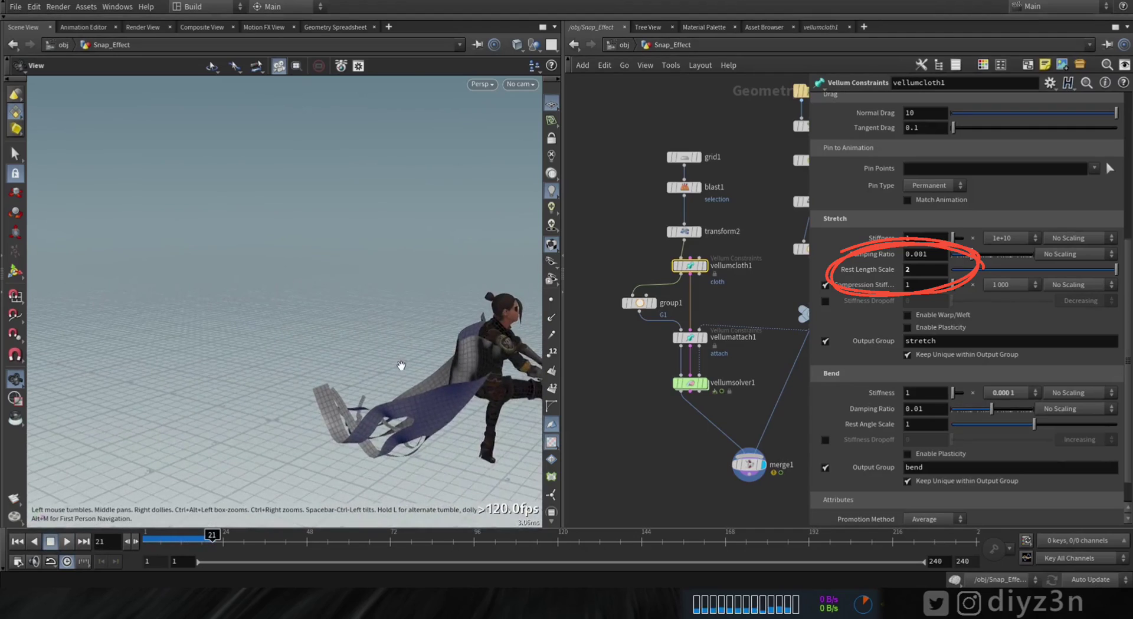
left_click(50, 543)
left_click_drag(165, 548, 237, 549)
key("ctrl+Up")
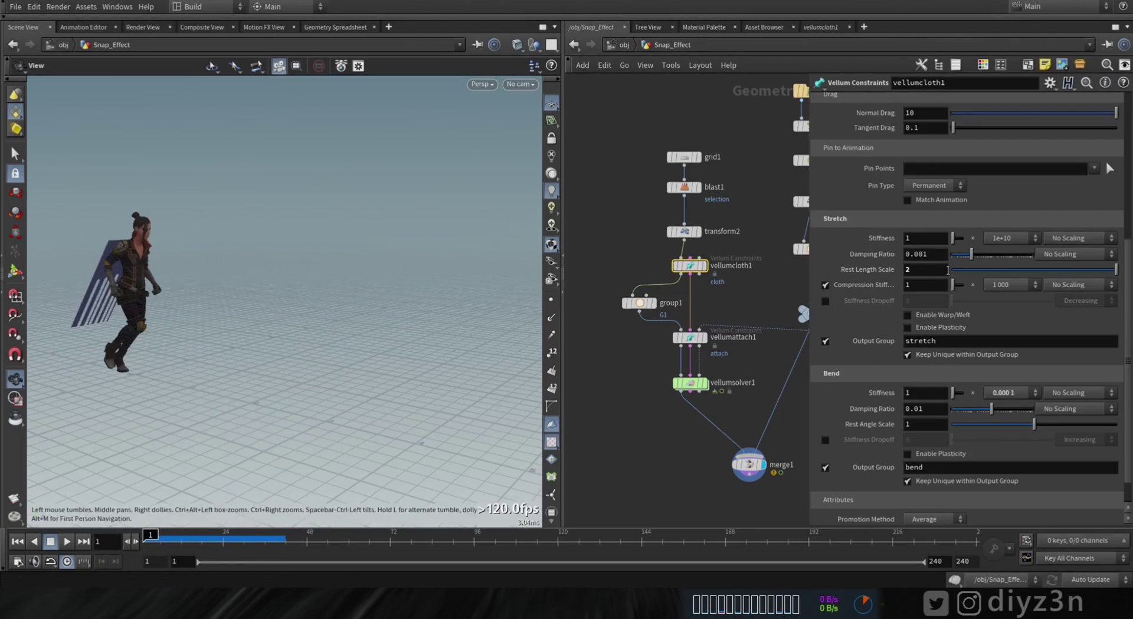
Set the cloth's stretch Rest Length Scale to 3, play the simulation, and return to frame 1
key("BackSpace")
type("3")
key("Return")
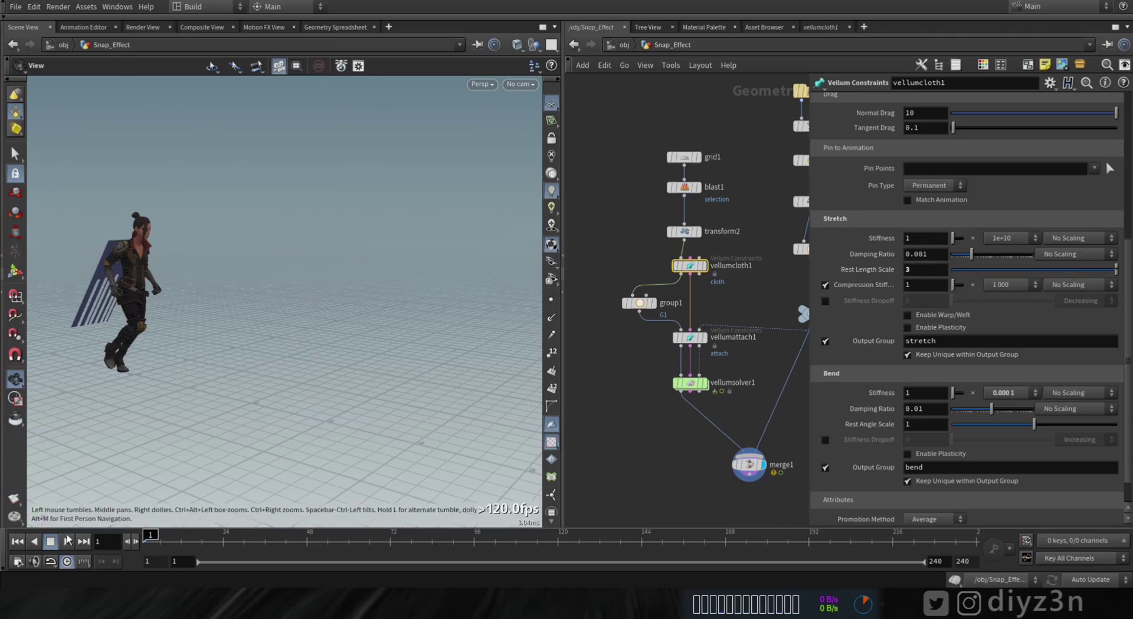
left_click(68, 541)
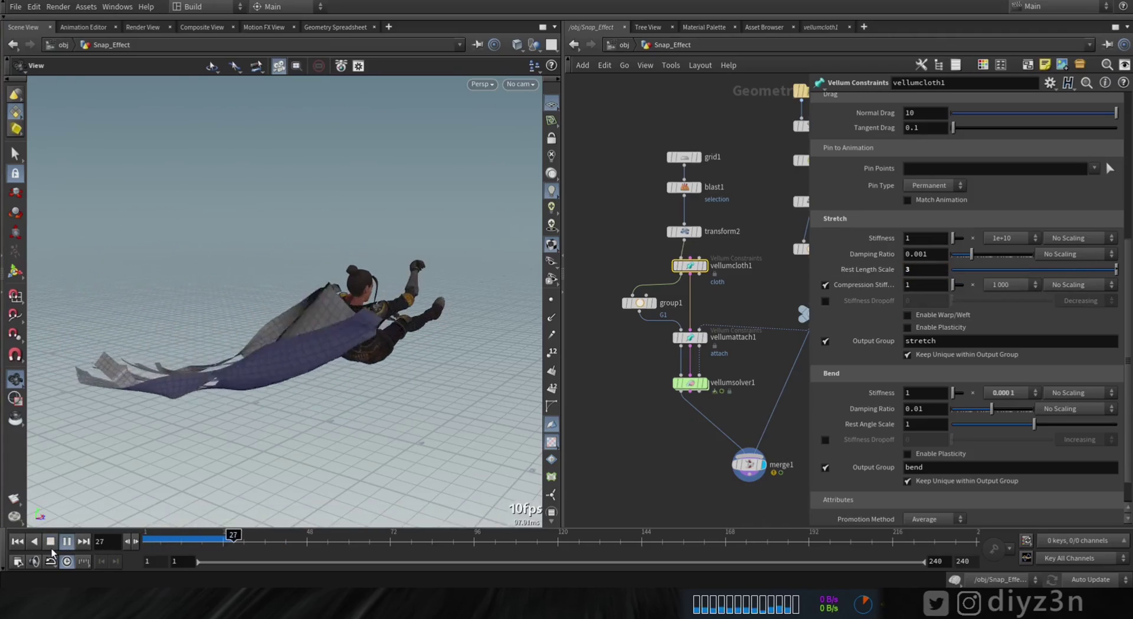
left_click(49, 549)
left_click(17, 541)
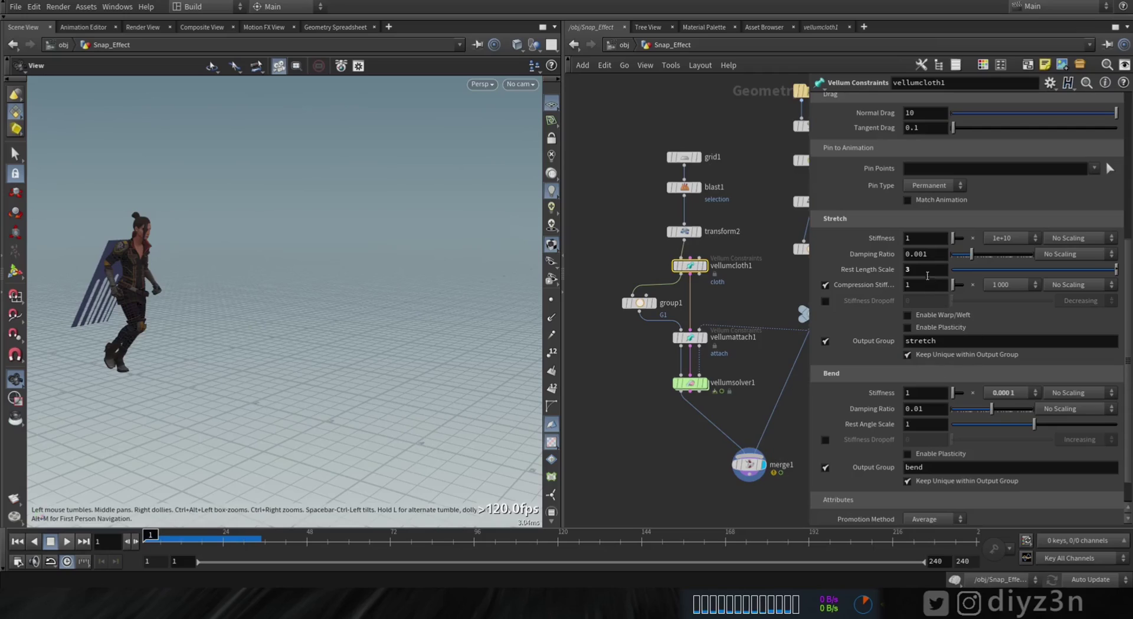
Set the cloth's stretch Rest Length Scale to 2.5 and play the simulation to frame 32 to inspect the cape
key("Return")
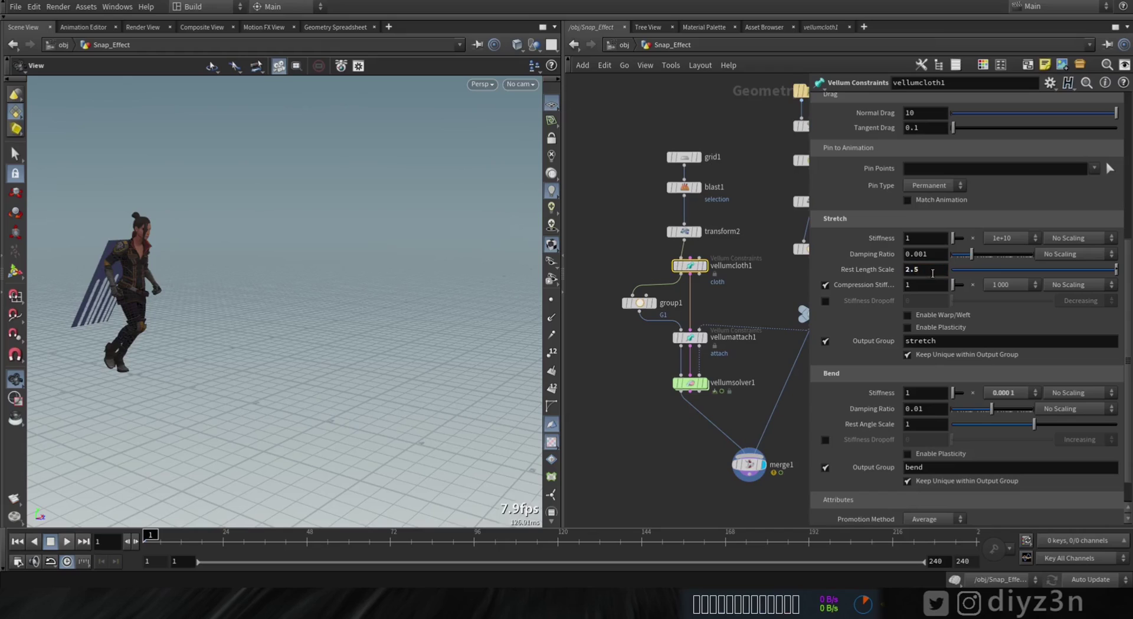
left_click_drag(246, 349, 258, 371)
left_click(67, 543)
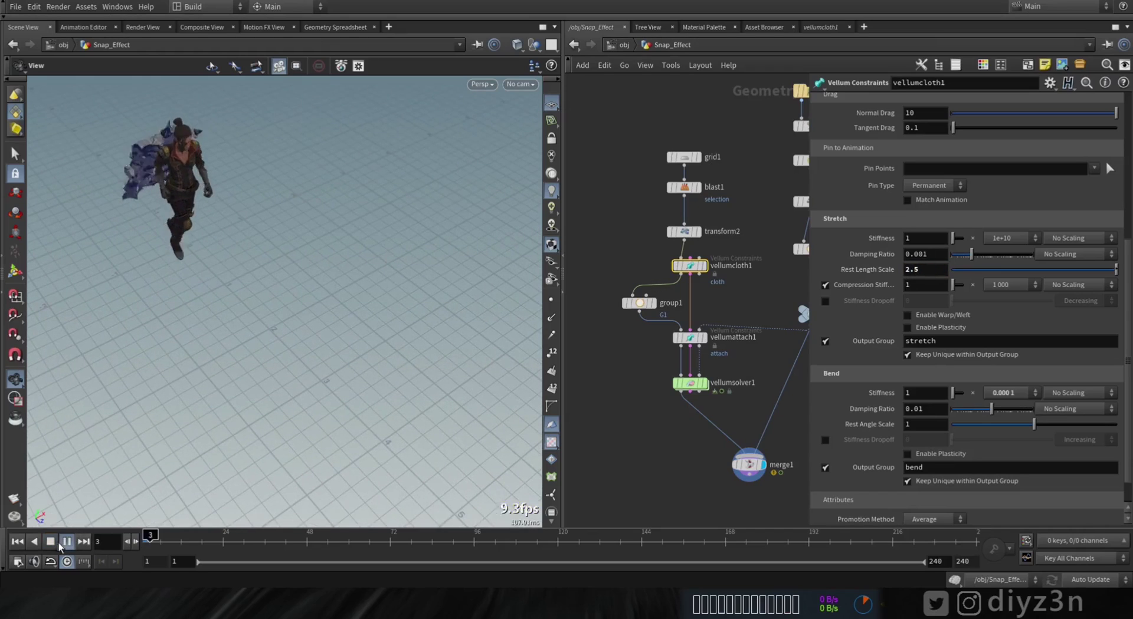
left_click(51, 543)
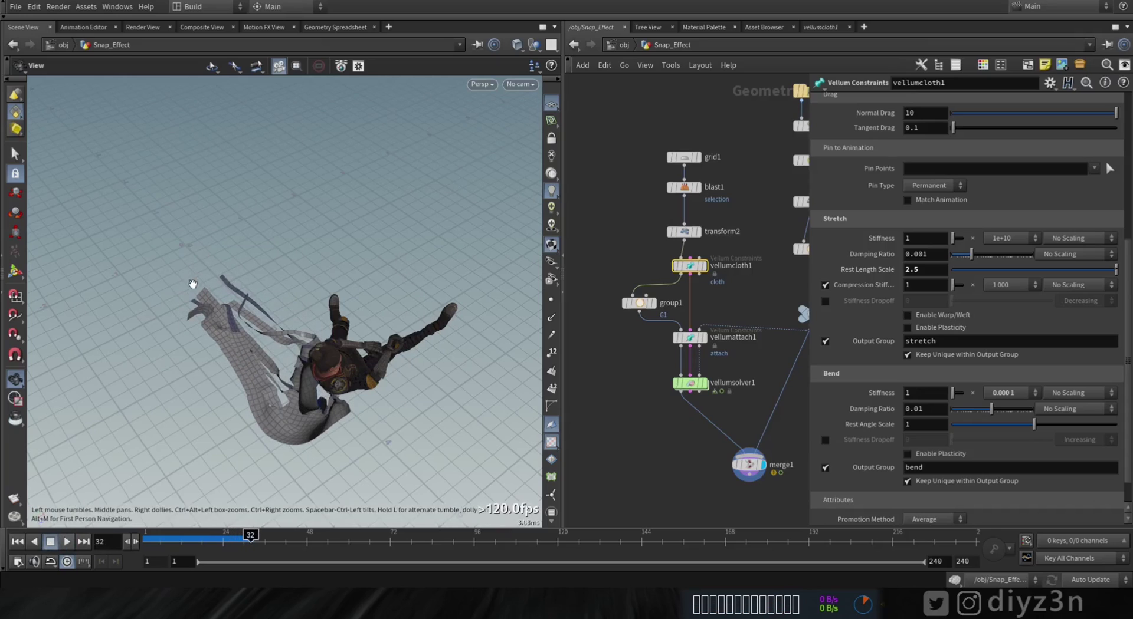
left_click_drag(427, 288, 212, 393)
Add a Bezier curve node to the Snap_Effect network beside the cloth setup
middle_click_drag(597, 322, 646, 336)
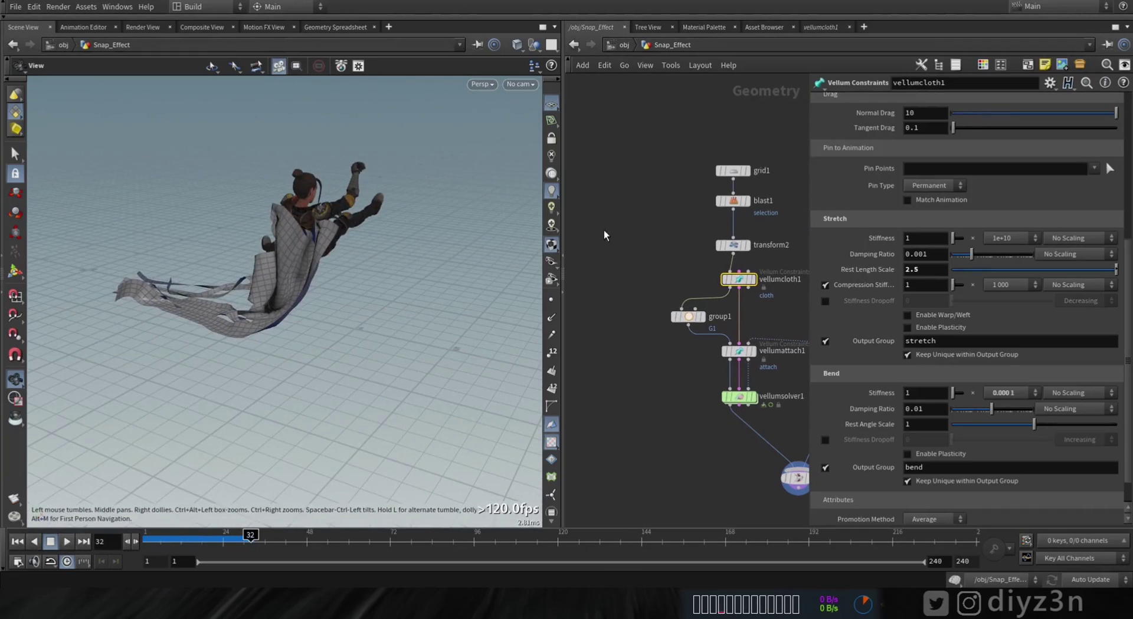
key("Tab")
type("c")
key("BackSpace")
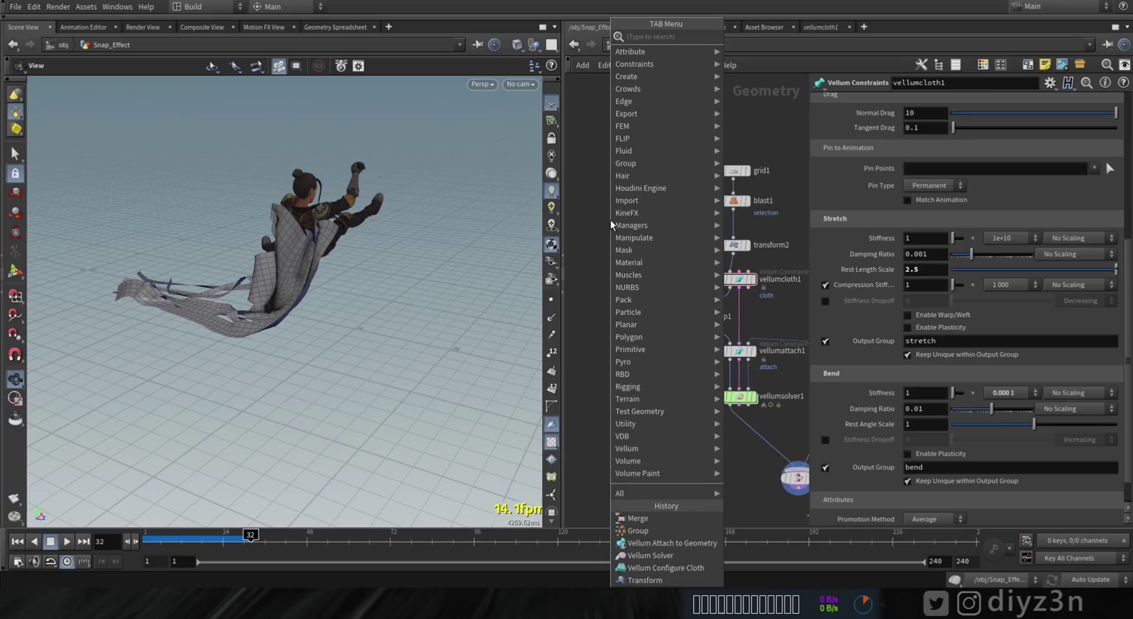
type("bu")
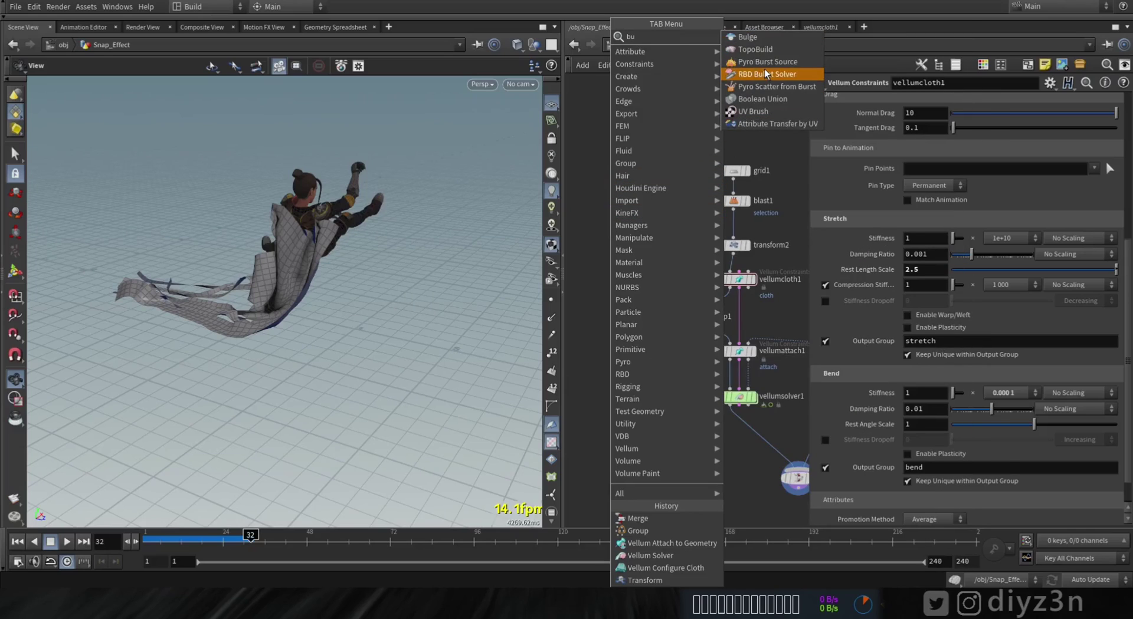
key("BackSpace")
key("BackSpace")
type("cu")
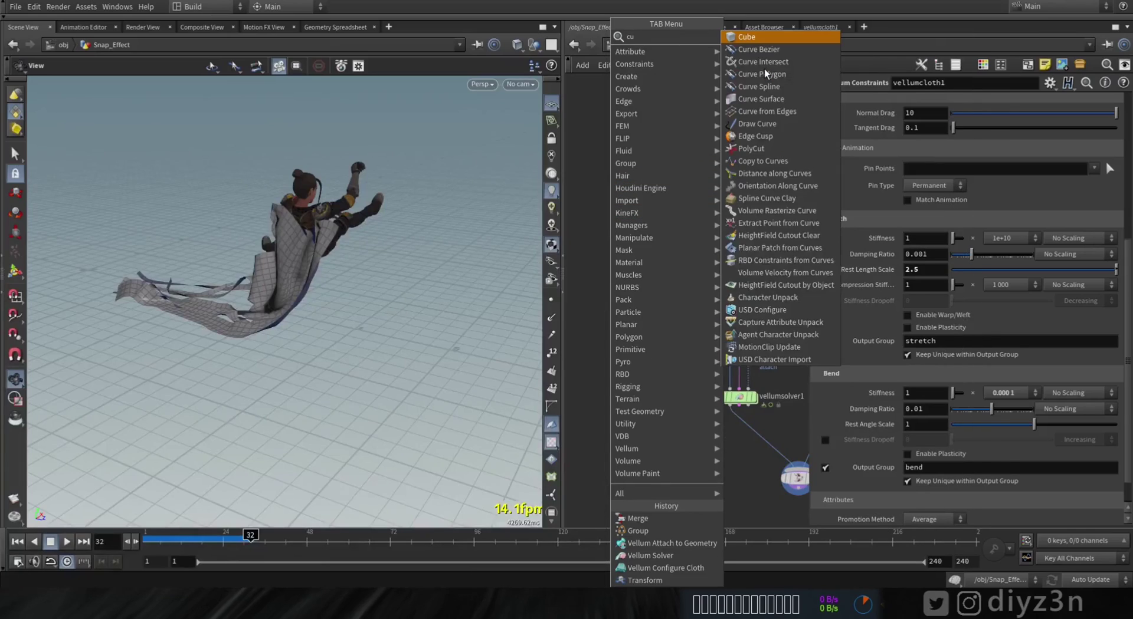
left_click(770, 51)
left_click(623, 288)
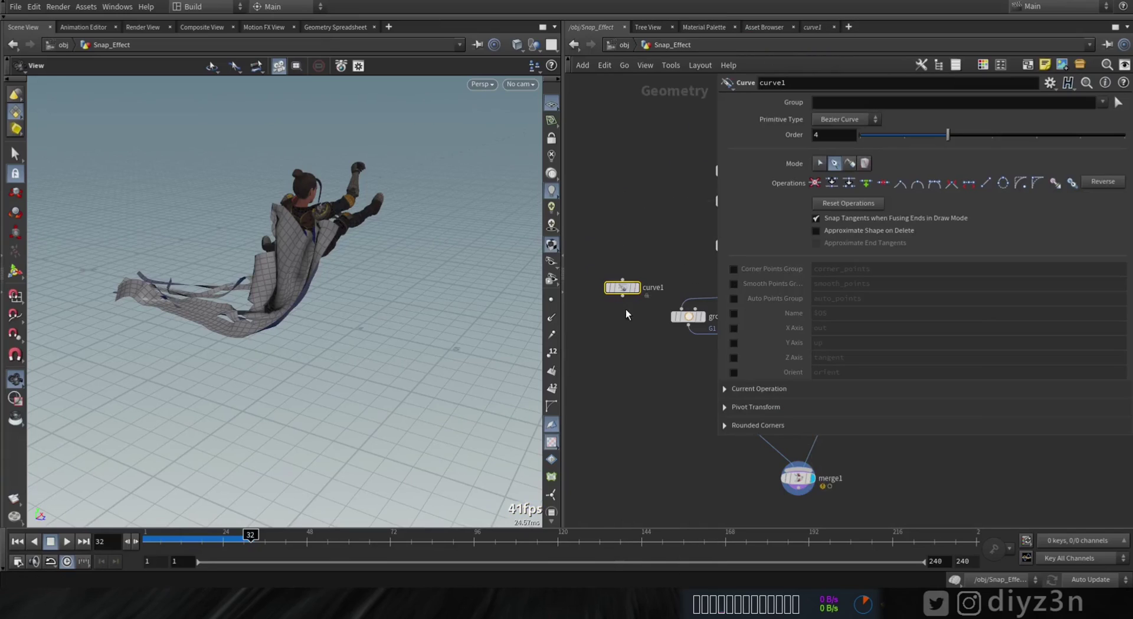
Draw an open six-point curve in the viewport that sweeps around the falling character and cape
left_click_drag(348, 236, 283, 308)
key("Return")
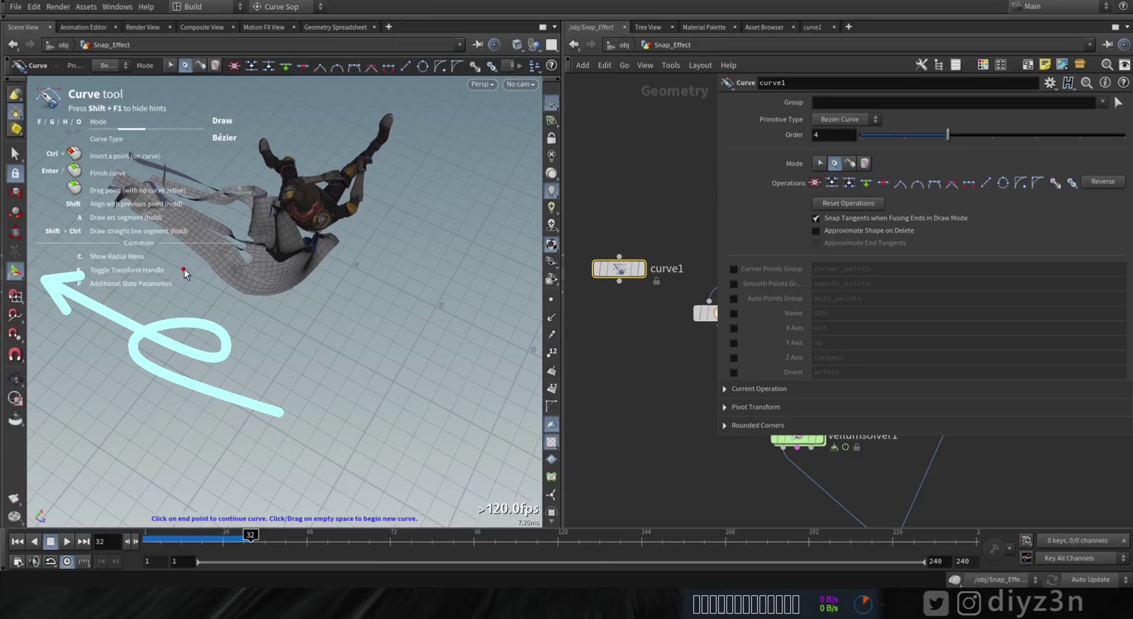
left_click(153, 272)
left_click(338, 109)
left_click(258, 102)
key("Escape")
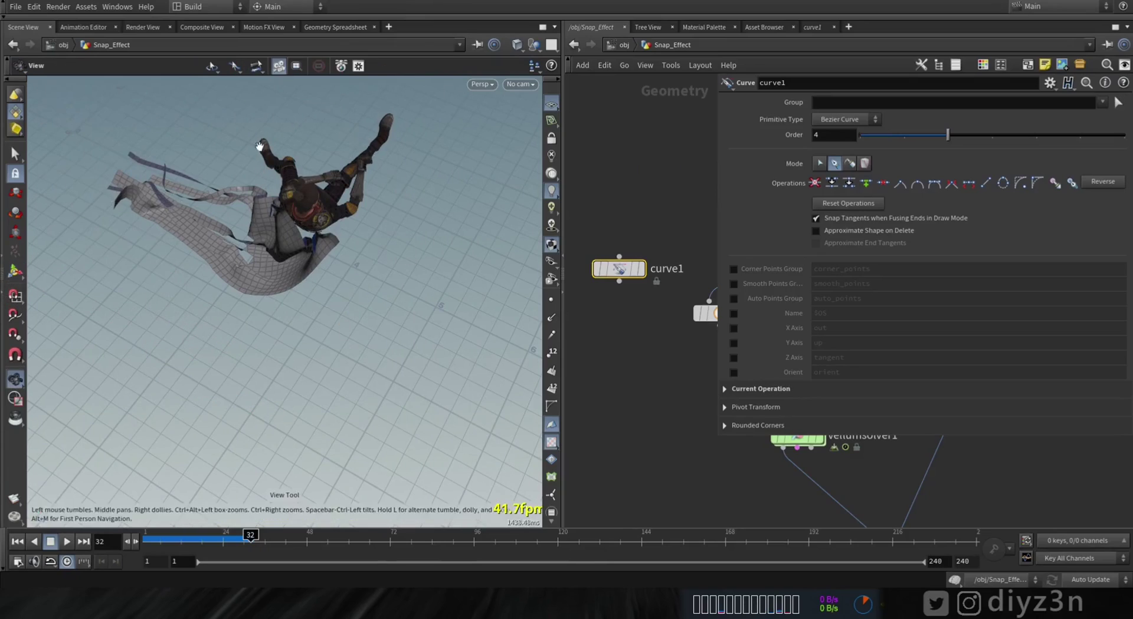
Set curve1 as the displayed node and examine the drawn curve around the character from several angles
left_click(641, 269)
middle_click_drag(849, 508, 643, 371)
left_click(672, 420)
middle_click_drag(581, 265, 689, 416)
key("Return")
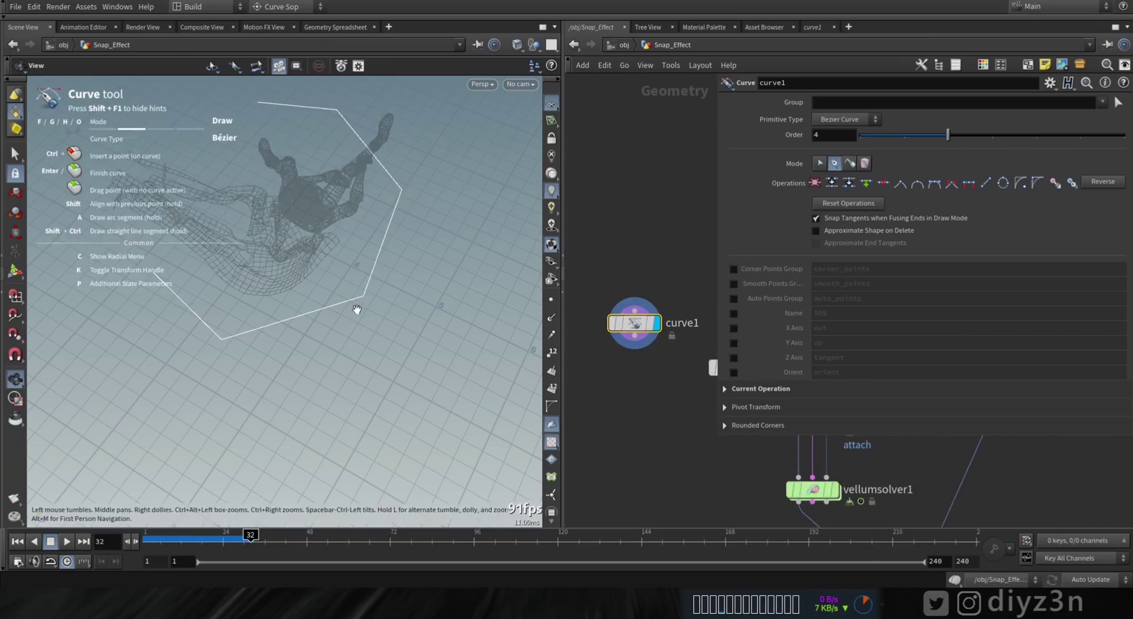
left_click_drag(356, 311, 295, 248, "alt")
left_click_drag(204, 326, 156, 326, "alt")
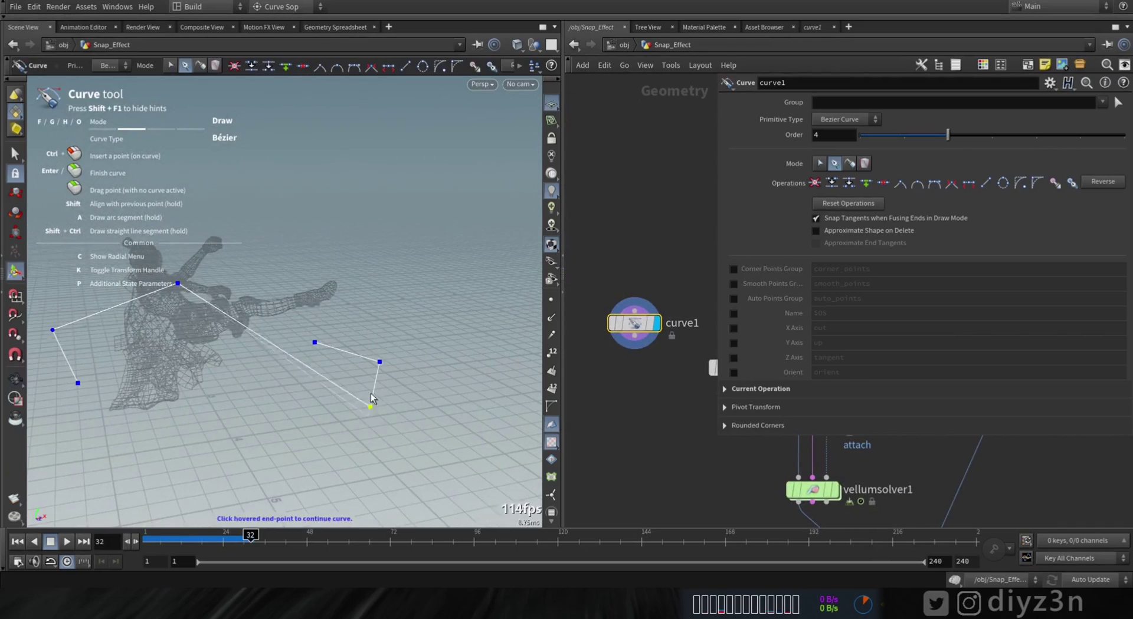
left_click_drag(360, 197, 370, 256, "alt")
left_click_drag(273, 213, 391, 342, "alt")
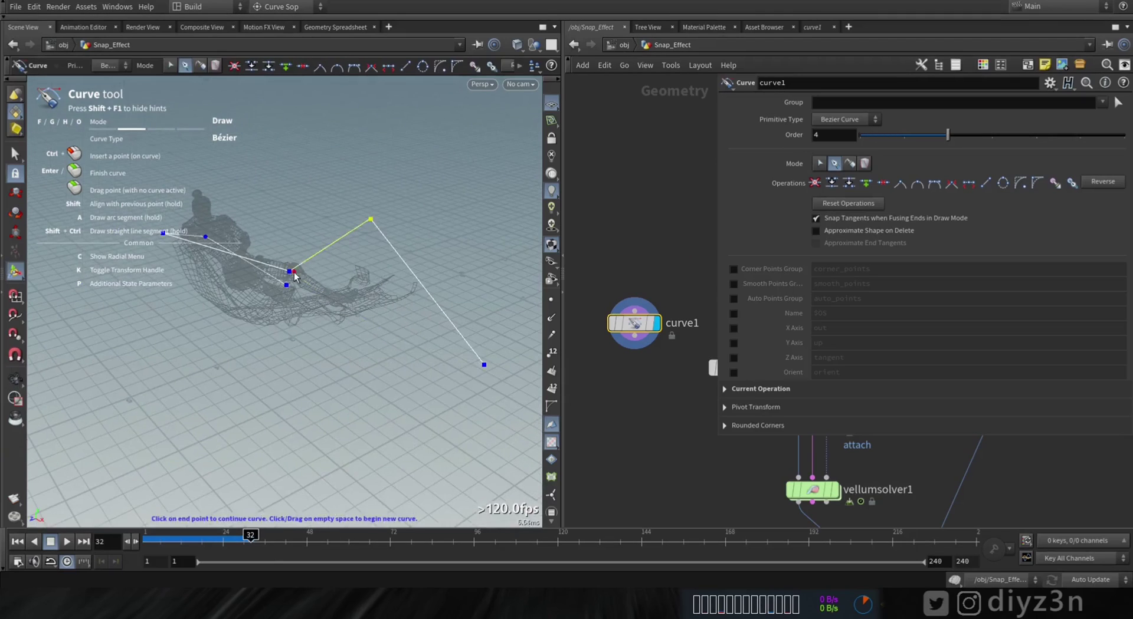
left_click_drag(295, 276, 354, 354, "alt")
Connect a Null node to the output of curve1 and name it C_Force
middle_click_drag(638, 366, 646, 303)
left_click(641, 275)
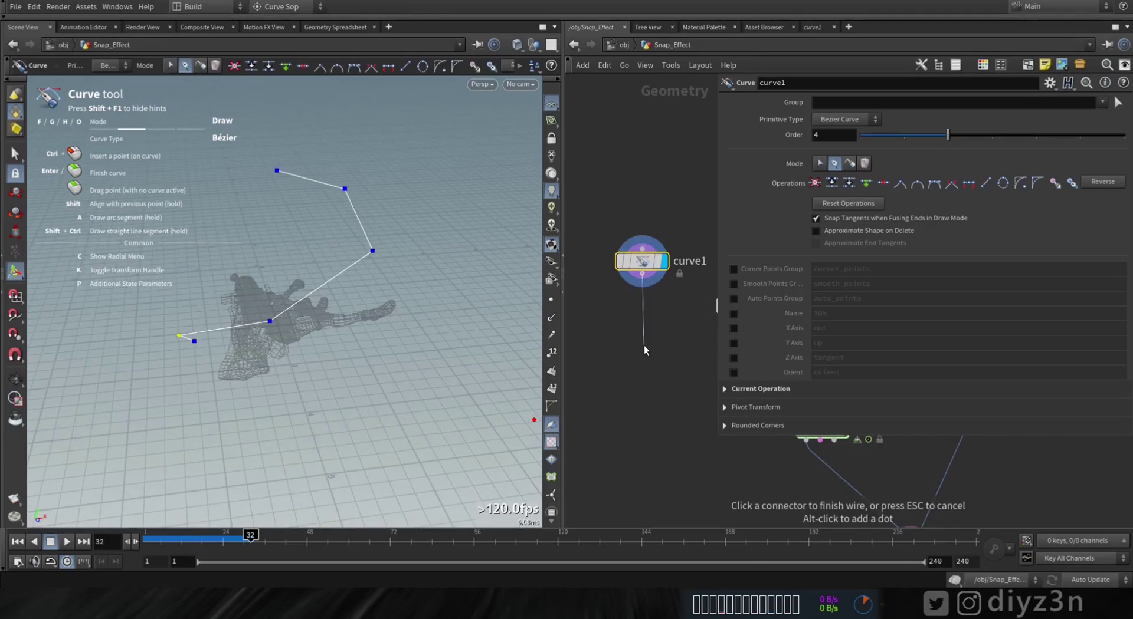
key("Tab")
type("nu")
left_click(773, 38)
left_click(670, 346)
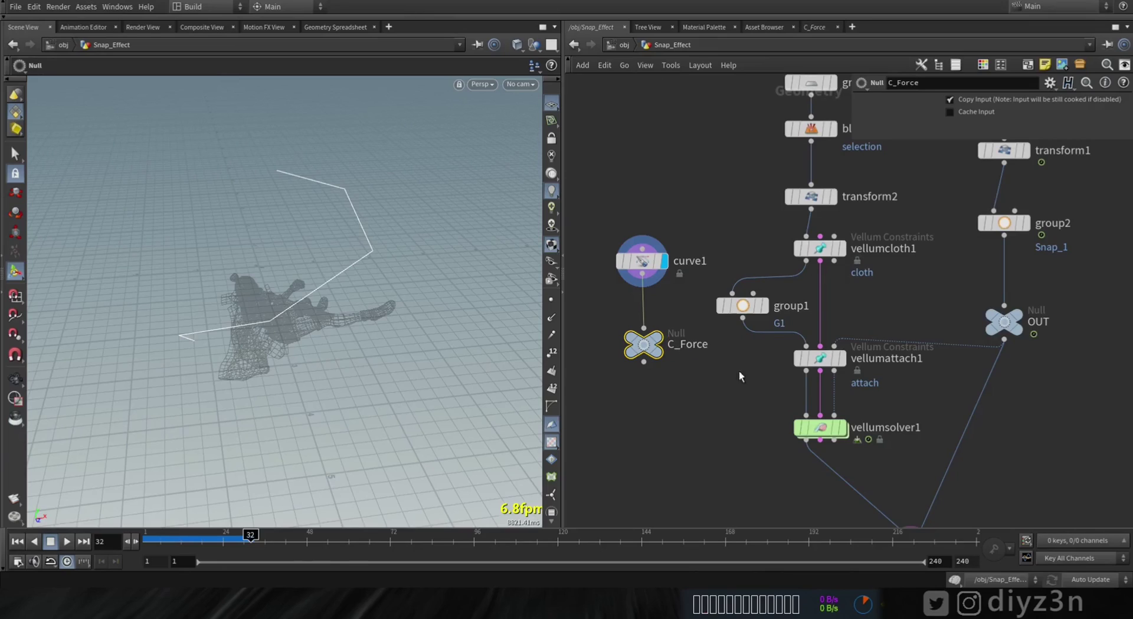
Open the forces network inside vellumsolver1, inspect the cape in the viewport, and scrub to frame 29
double_click(817, 424)
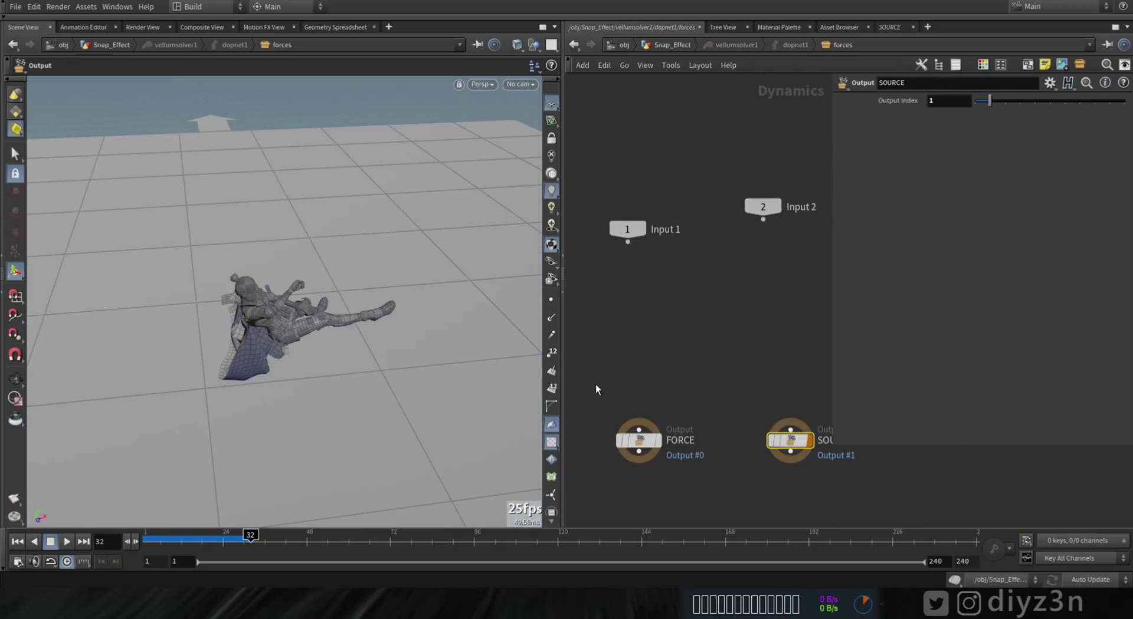
left_click_drag(278, 293, 183, 501)
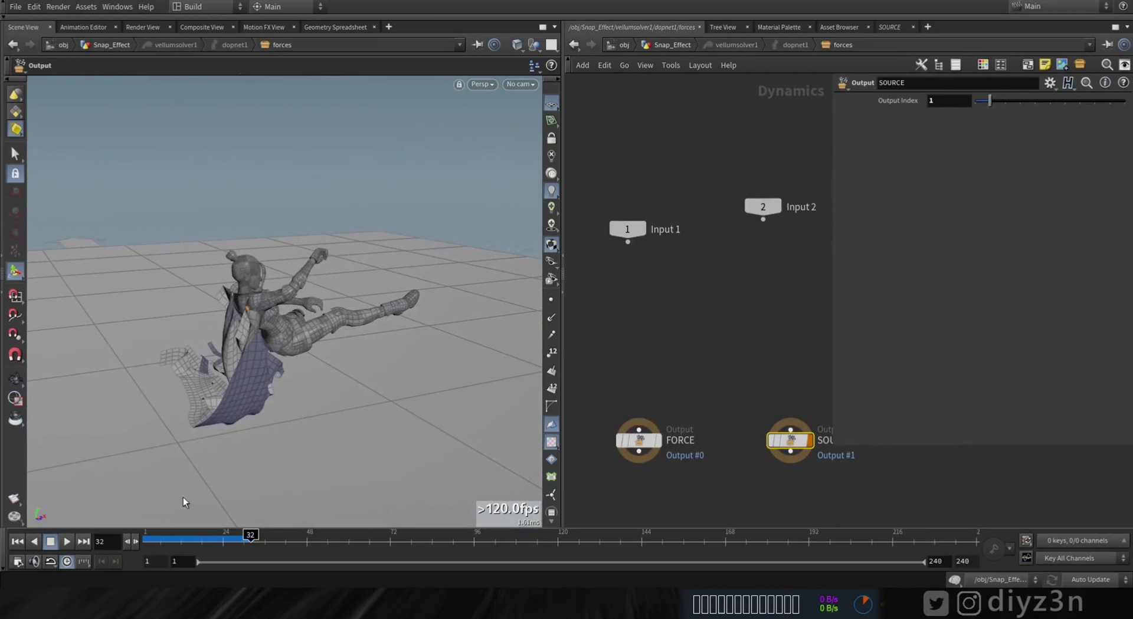
left_click(14, 379)
left_click_drag(155, 542, 240, 542)
Add a POP Curve Force node above the FORCE output and wire it into that output
key("Tab")
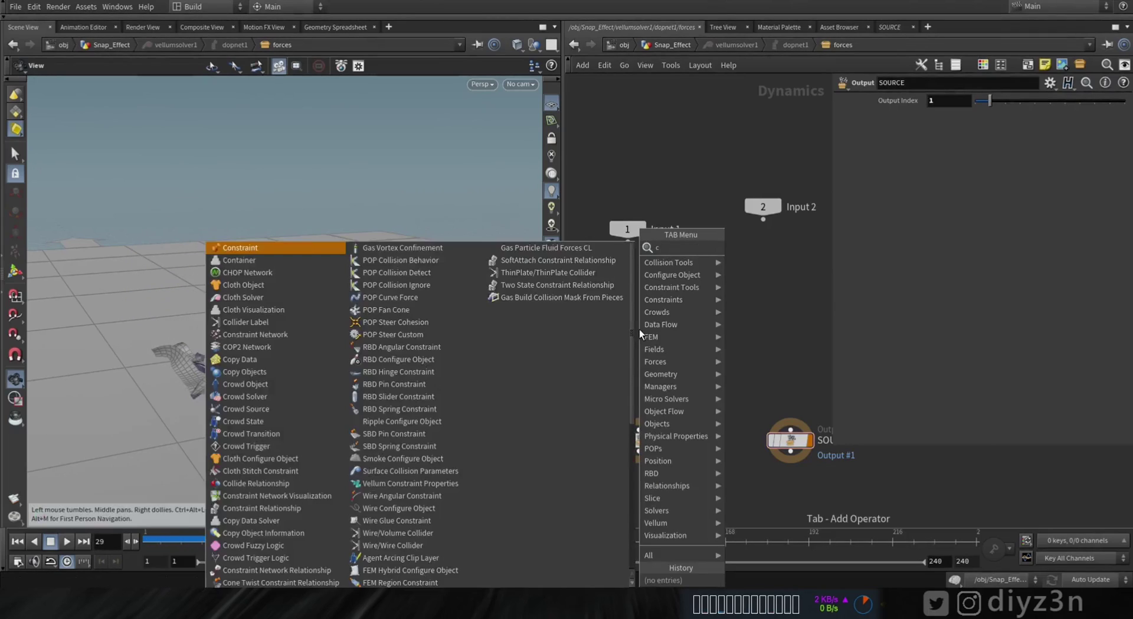
mouse_move(696, 244)
left_click(767, 256)
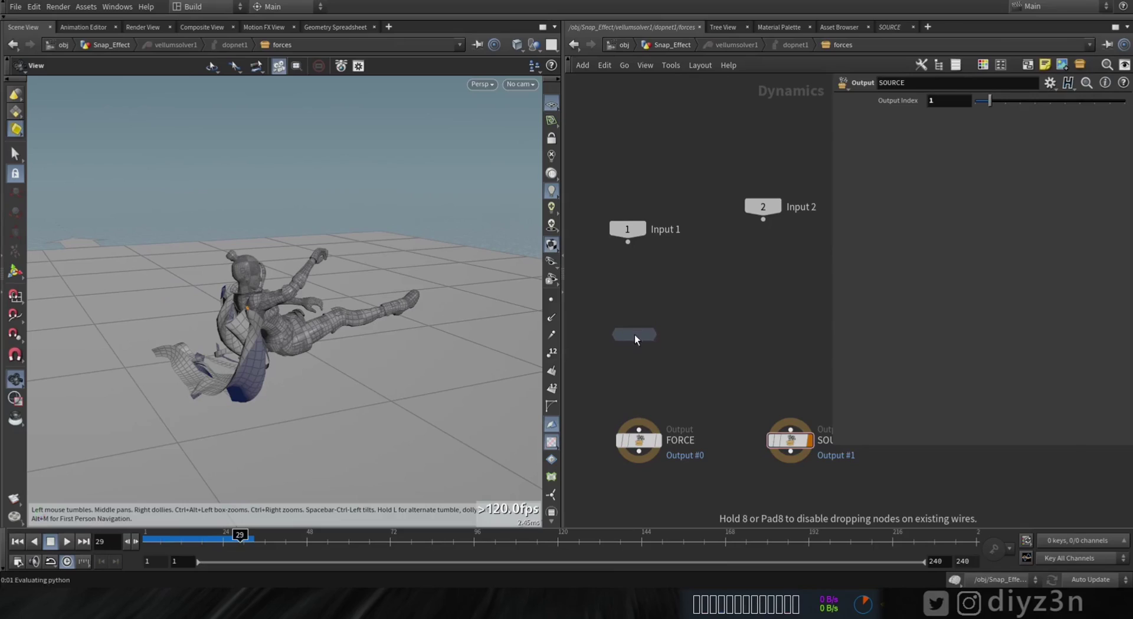
left_click(634, 335)
left_click(634, 345)
left_click(651, 450)
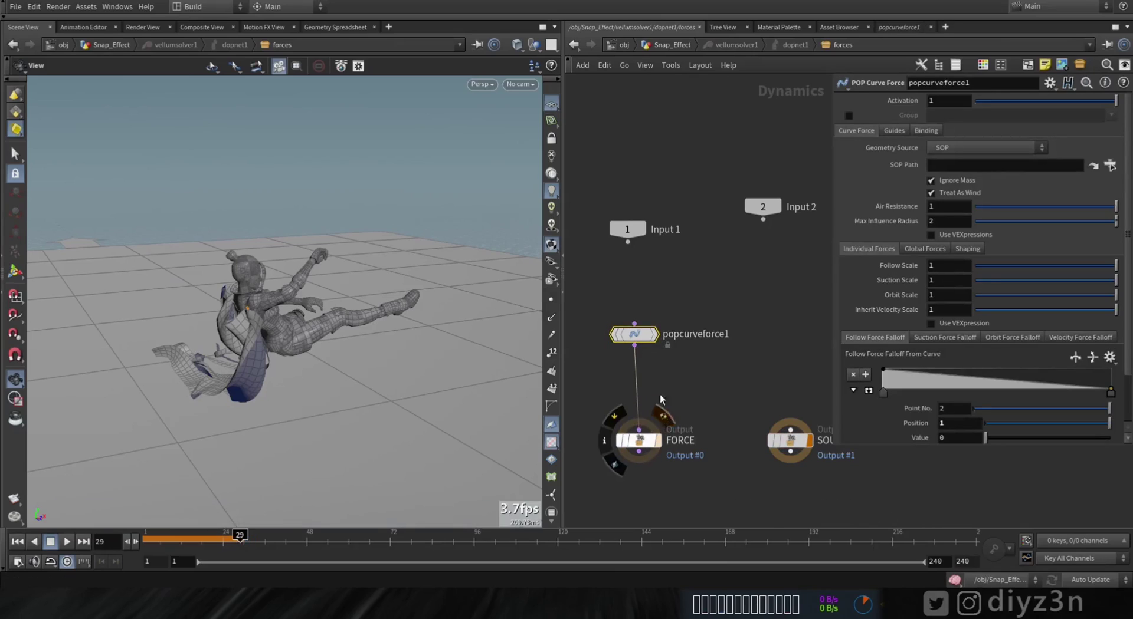
left_click_drag(635, 340, 640, 343)
Set the POP Curve Force's SOP Path to the C_Force null in Snap_Effect
left_click(1109, 166)
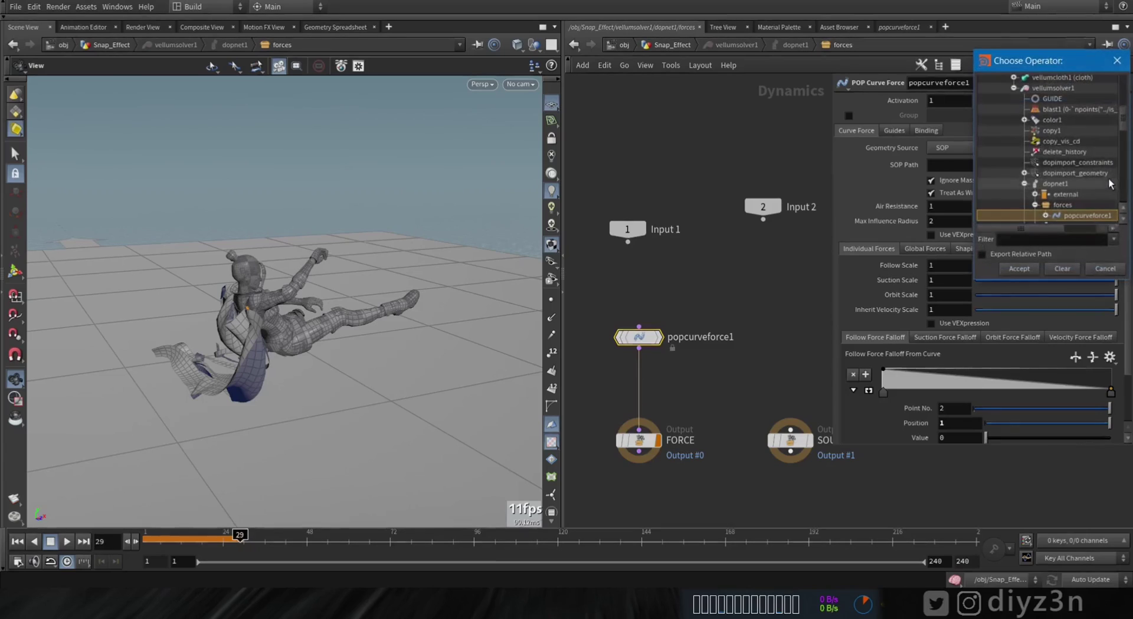
left_click_drag(1124, 122, 1122, 102)
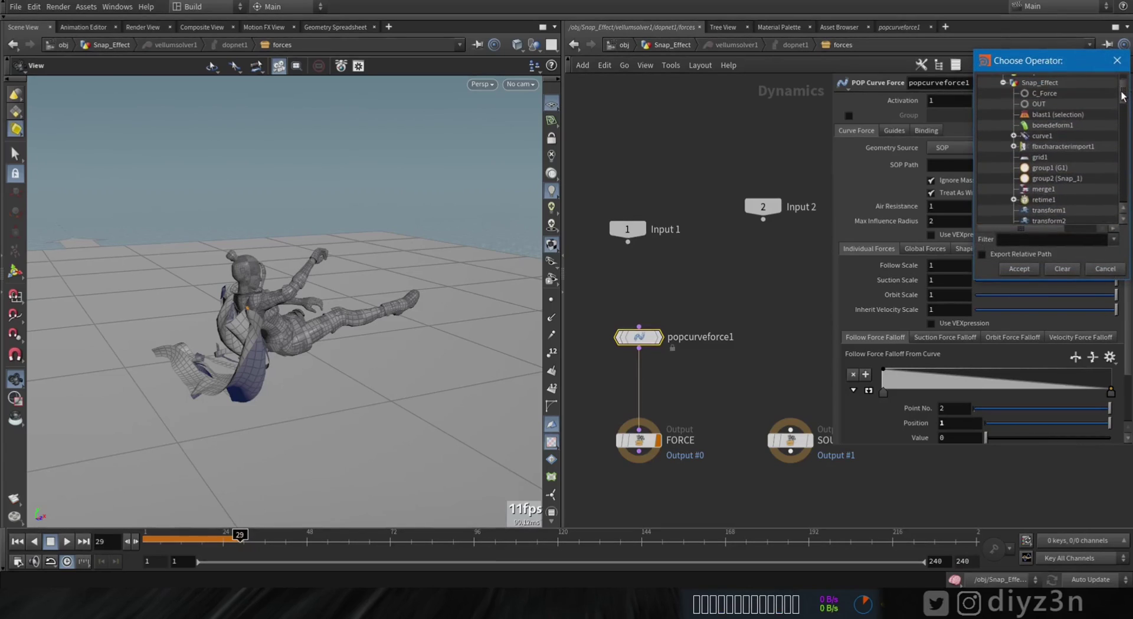
double_click(1064, 97)
Set the Follow, Suction, Orbit and Inherit Velocity scales to 10, and inspect the force guides around the character
left_click_drag(265, 264, 331, 264)
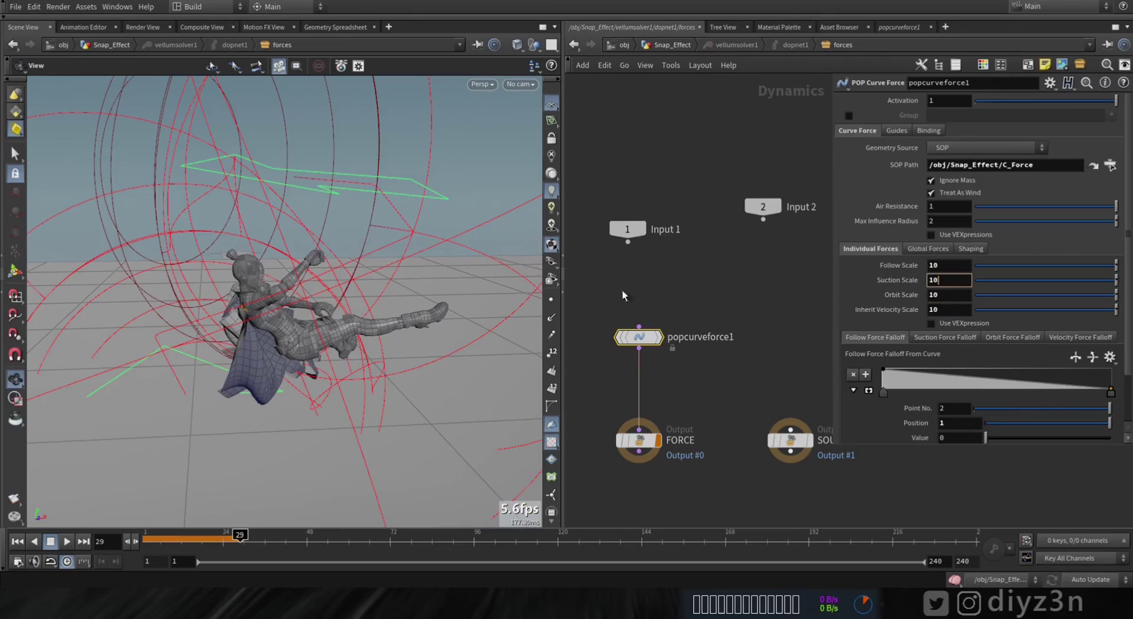
mouse_move(337, 313)
left_mouse_down()
mouse_move(321, 347)
mouse_move(230, 364)
mouse_move(331, 358)
left_mouse_up()
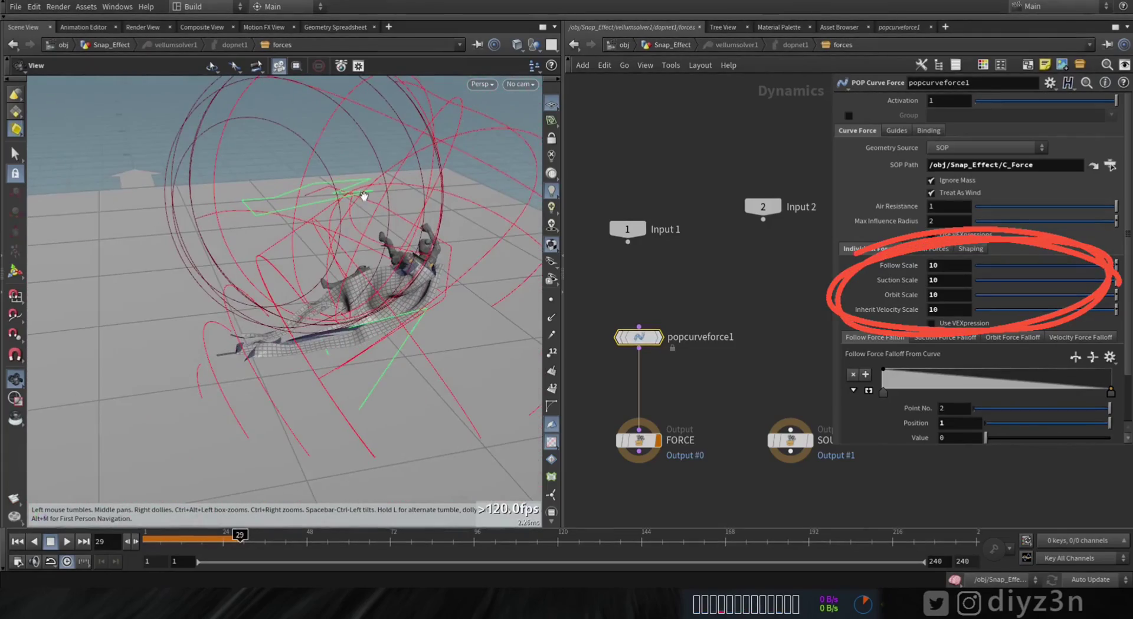
mouse_move(363, 196)
left_mouse_down()
mouse_move(299, 324)
mouse_move(240, 236)
left_mouse_up()
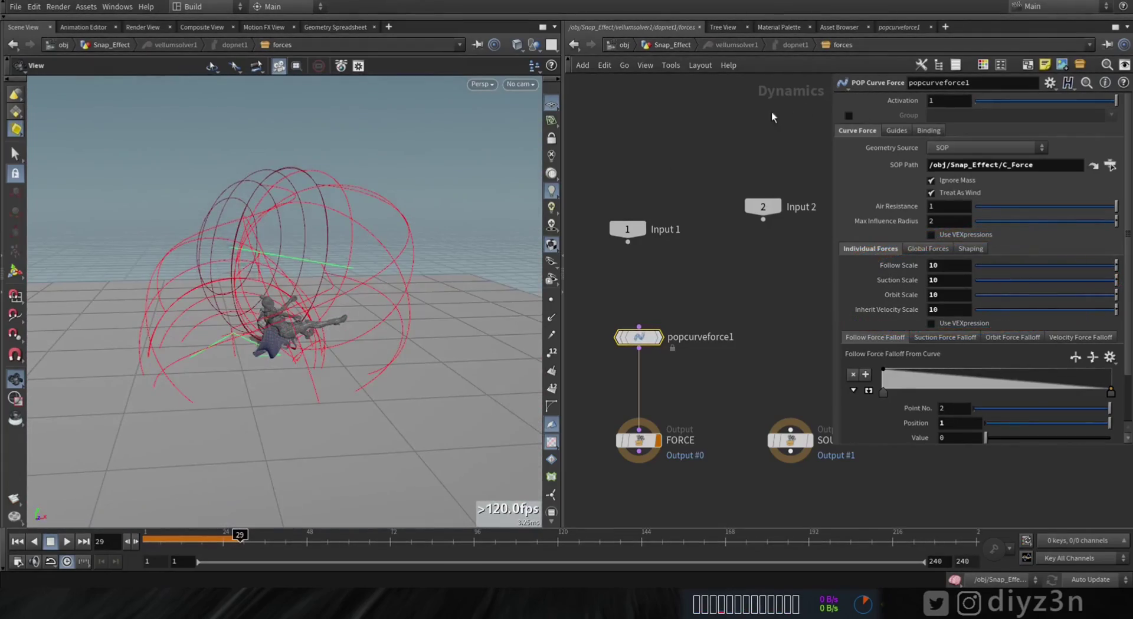
Return to the Snap_Effect network, display merge1, play the simulation to frame 52, and go back to frame 1
left_click(665, 46)
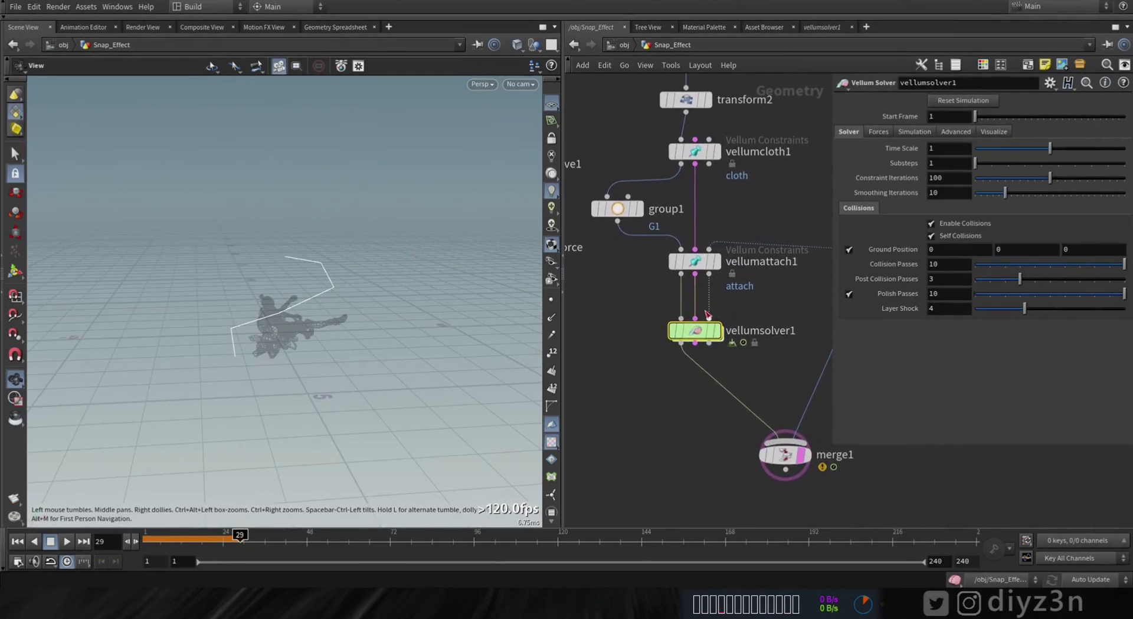
left_click(804, 454)
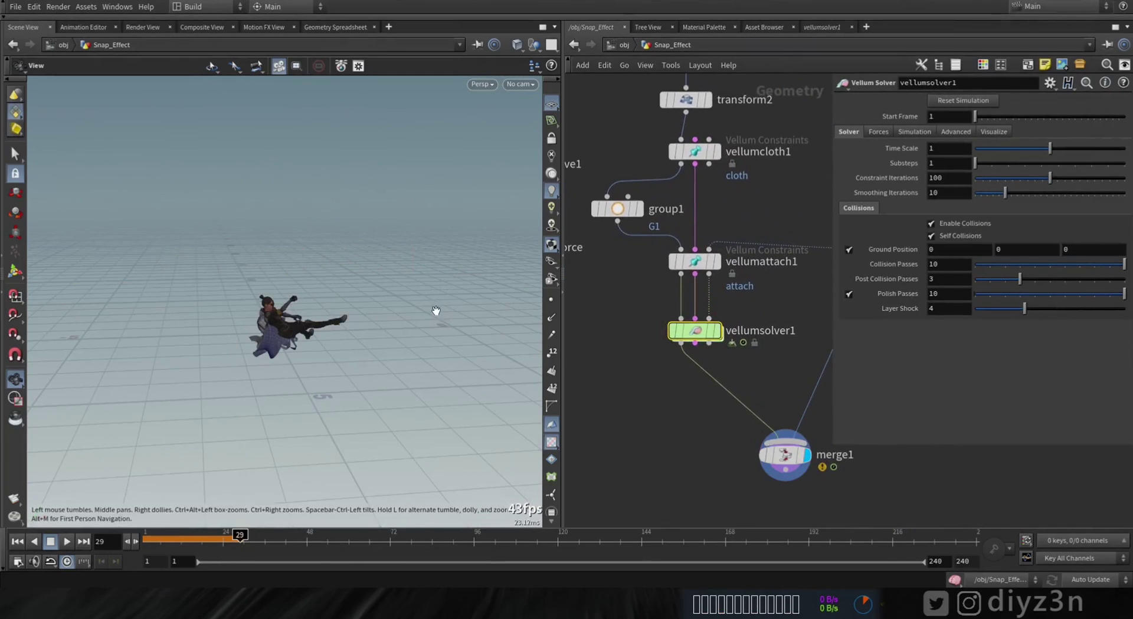
scroll(262, 311, "up", 2)
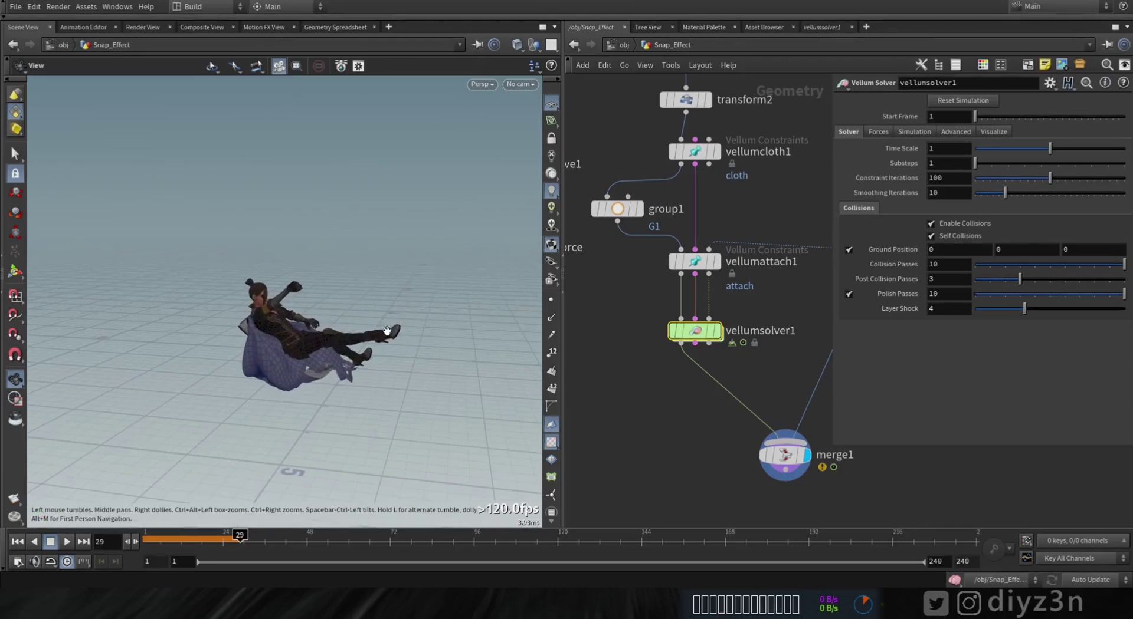
left_click(67, 542)
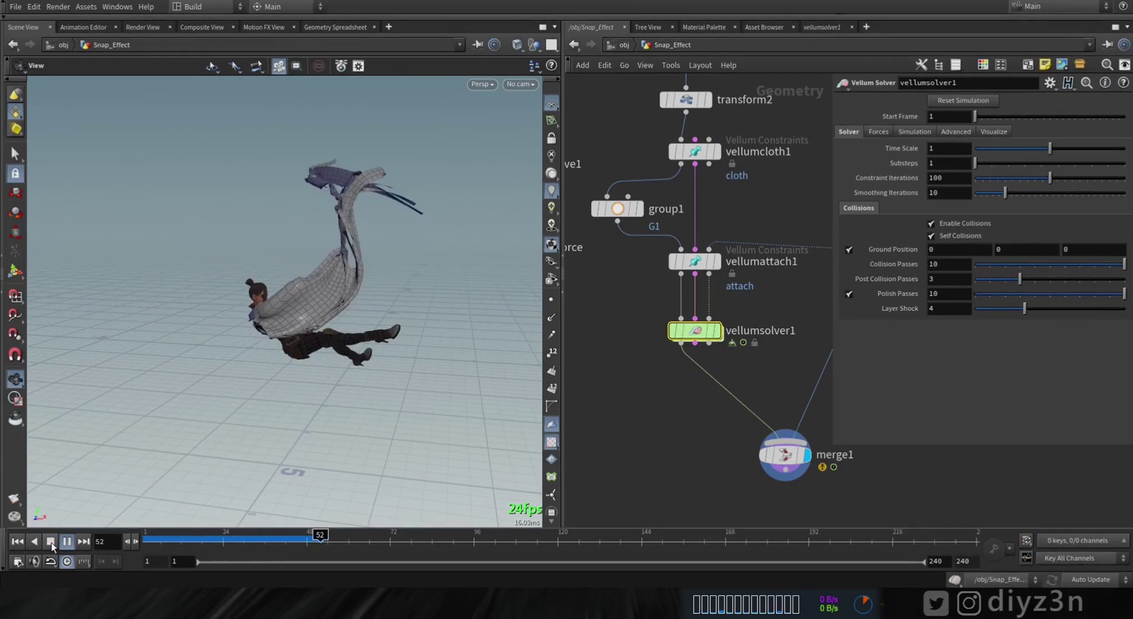
left_click(51, 541)
left_click(17, 542)
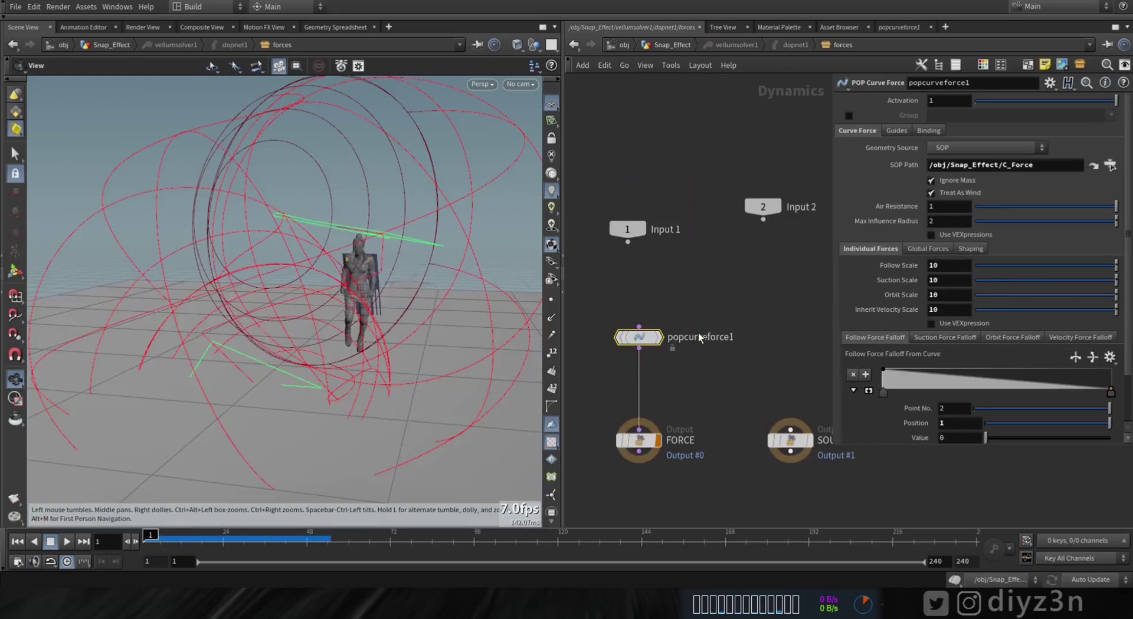
In the solver's forces network, insert a POP Force between popcurveforce1 and the FORCE output, and open its noise Amplitude for editing
key("Tab")
type("pop")
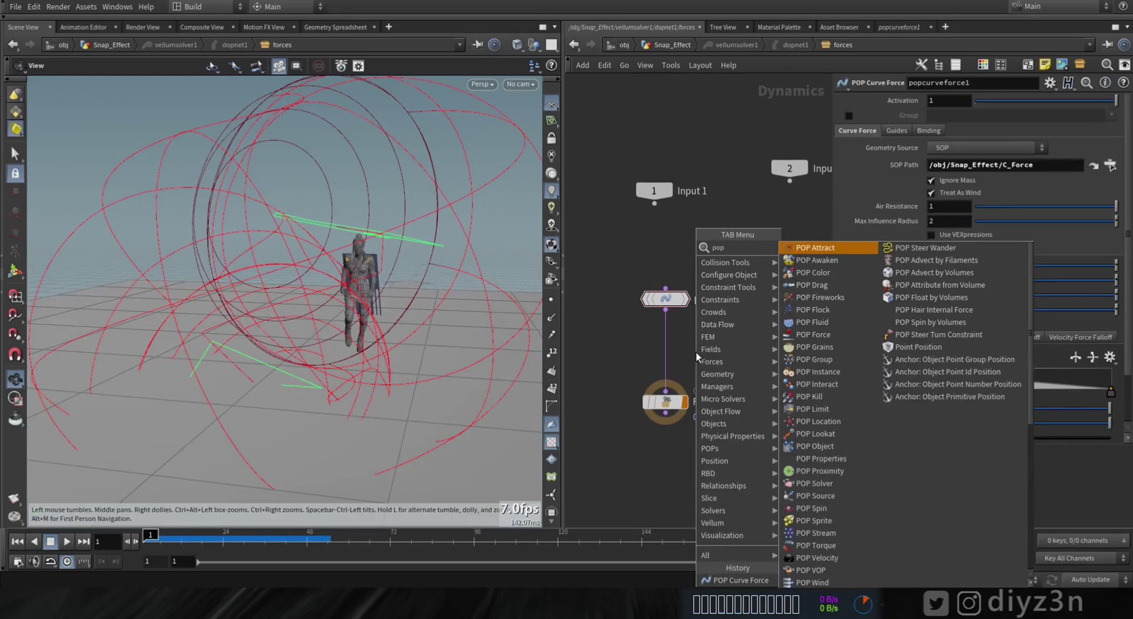
mouse_move(695, 352)
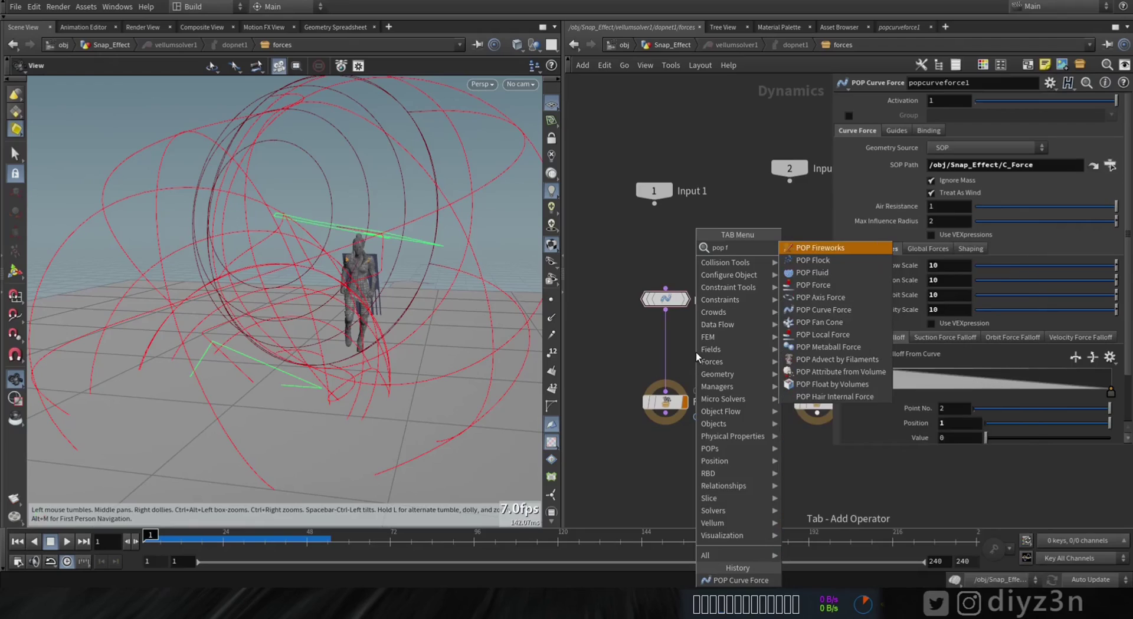
left_click(844, 281)
left_click(659, 349)
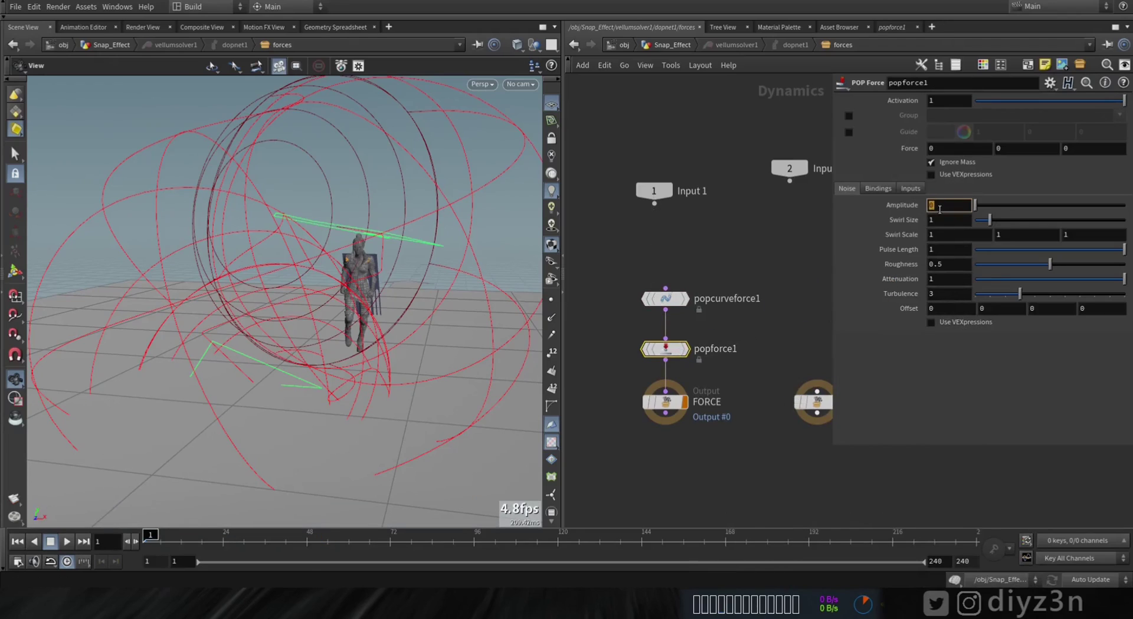
Return to the Snap_Effect network, play the simulation with the added force, and replay it from frame 1
left_click(666, 45)
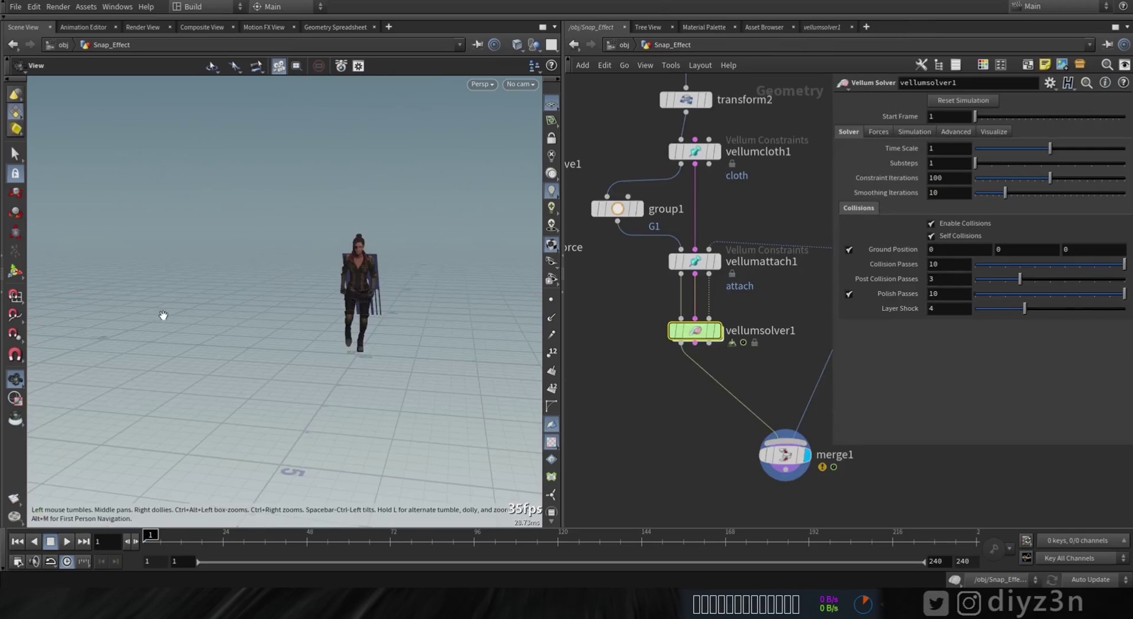
left_click(66, 543)
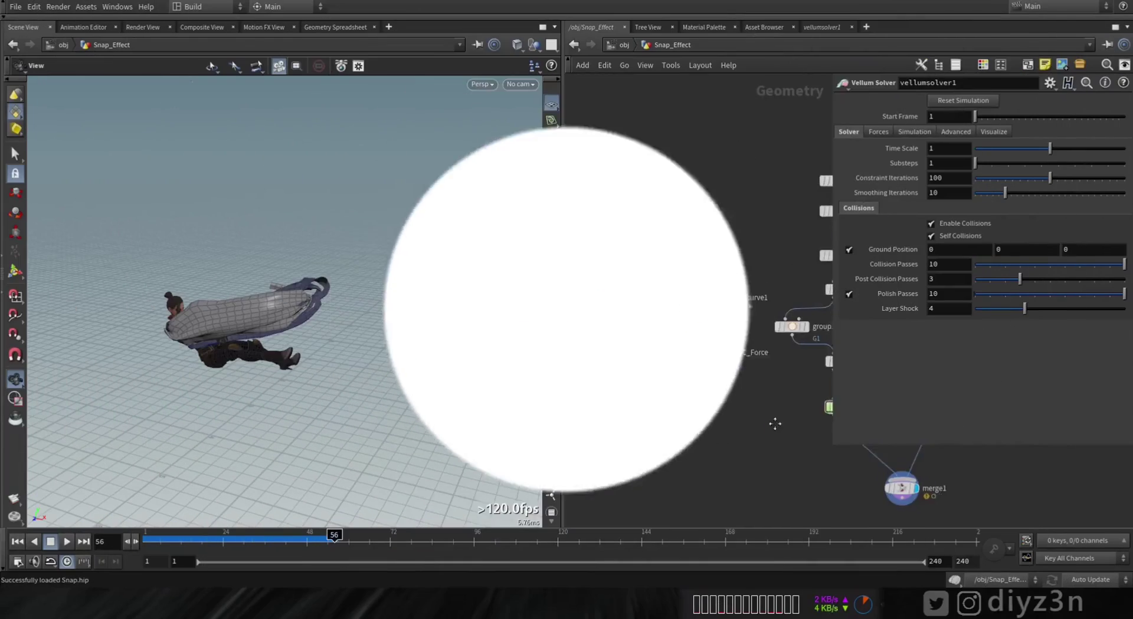
left_click(16, 544)
left_click(66, 542)
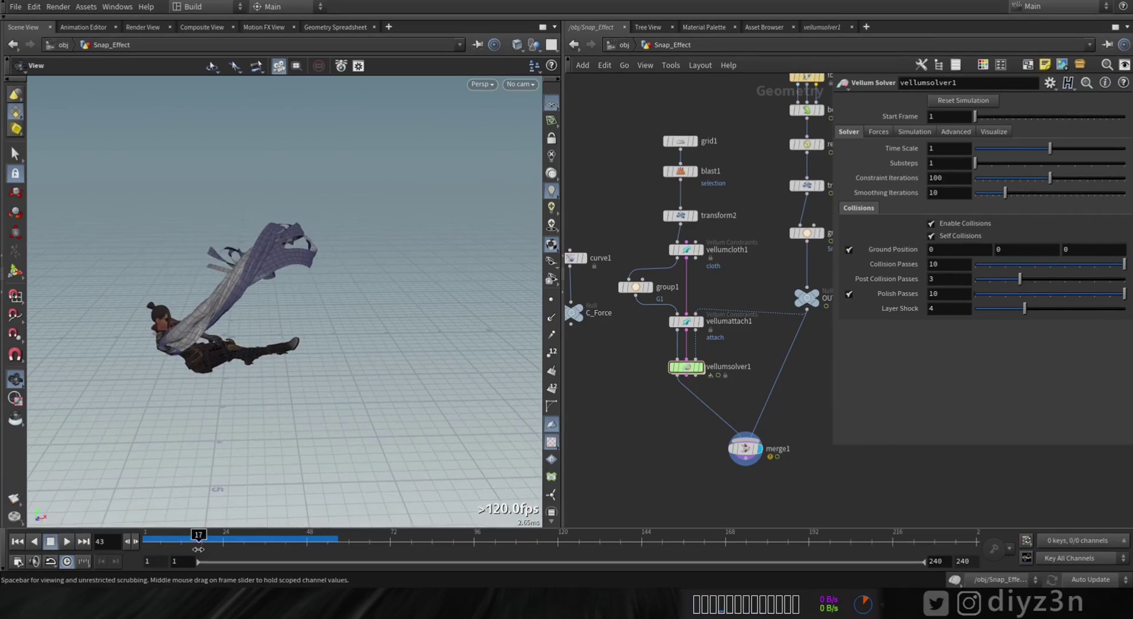
Examine the curve force guides inside vellumsolver1 at frame 1, and return to the Snap_Effect network
double_click(687, 367)
left_click_drag(286, 374, 303, 406)
left_click_drag(188, 537, 145, 537)
key("u")
key("u")
key("u")
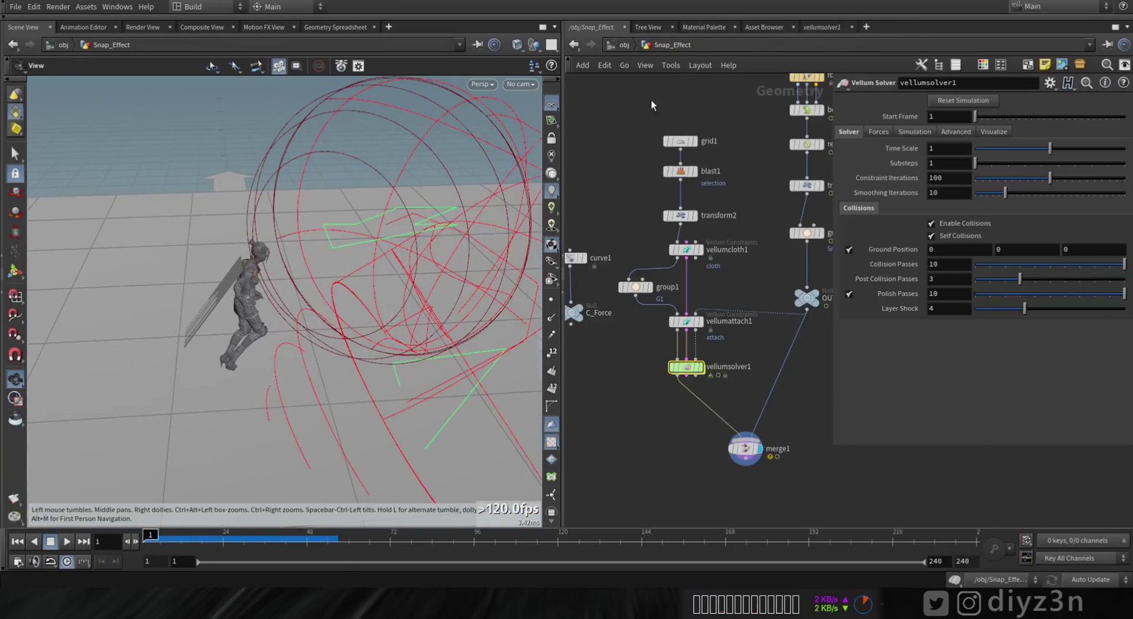
Show curve1's editable points in the viewport, play the simulation, and compare the cape's motion with the curve
left_click(620, 263)
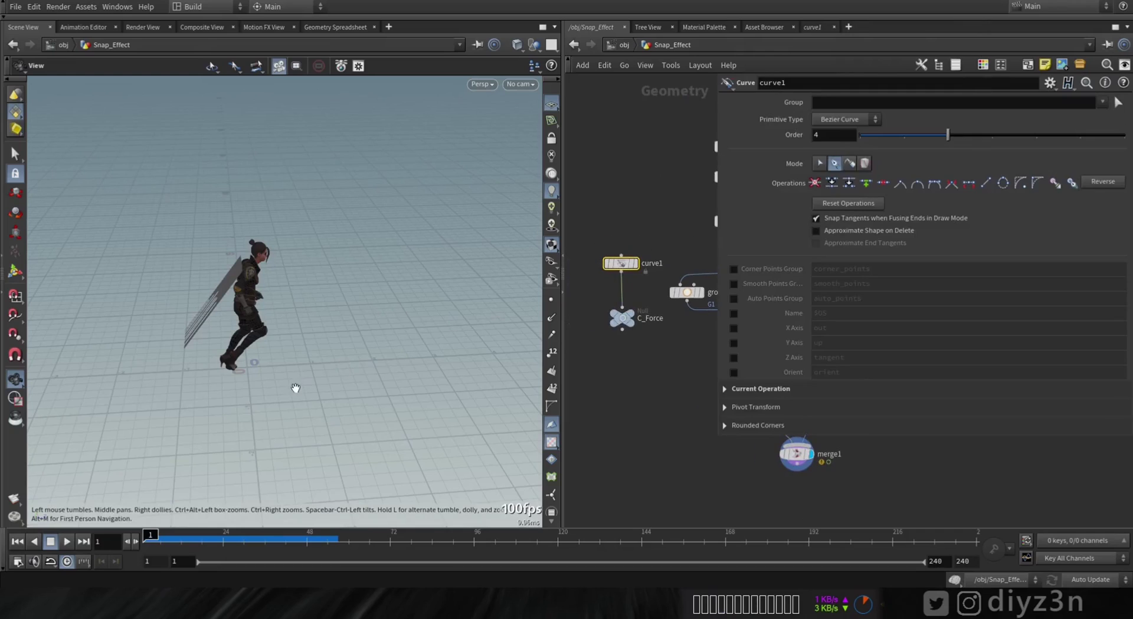
left_click(15, 274)
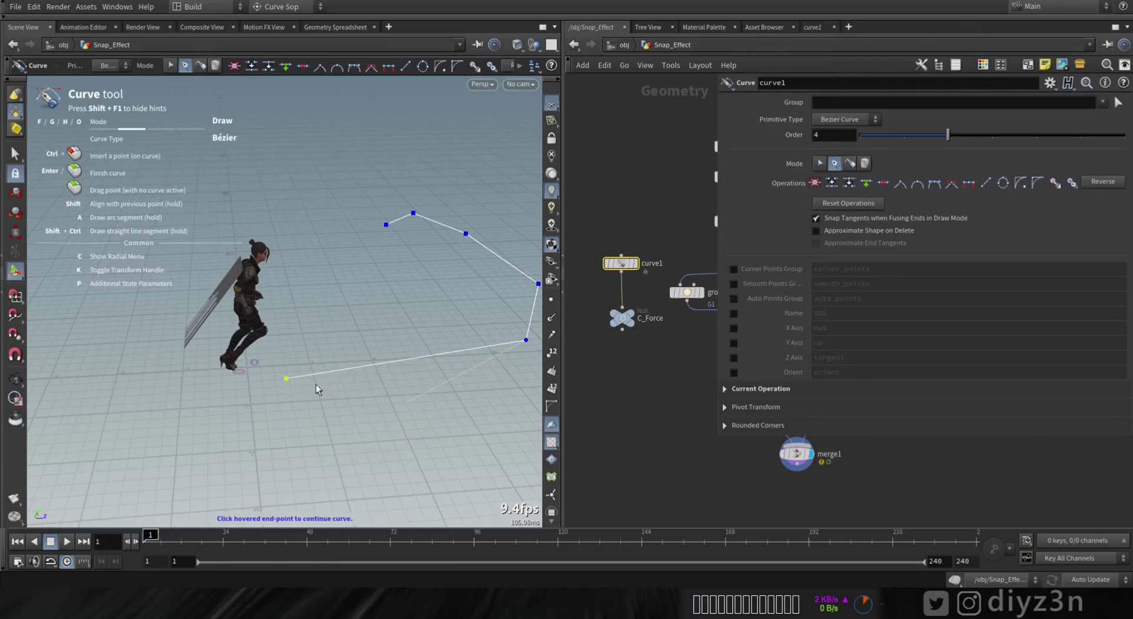
left_click_drag(316, 384, 406, 354, "alt")
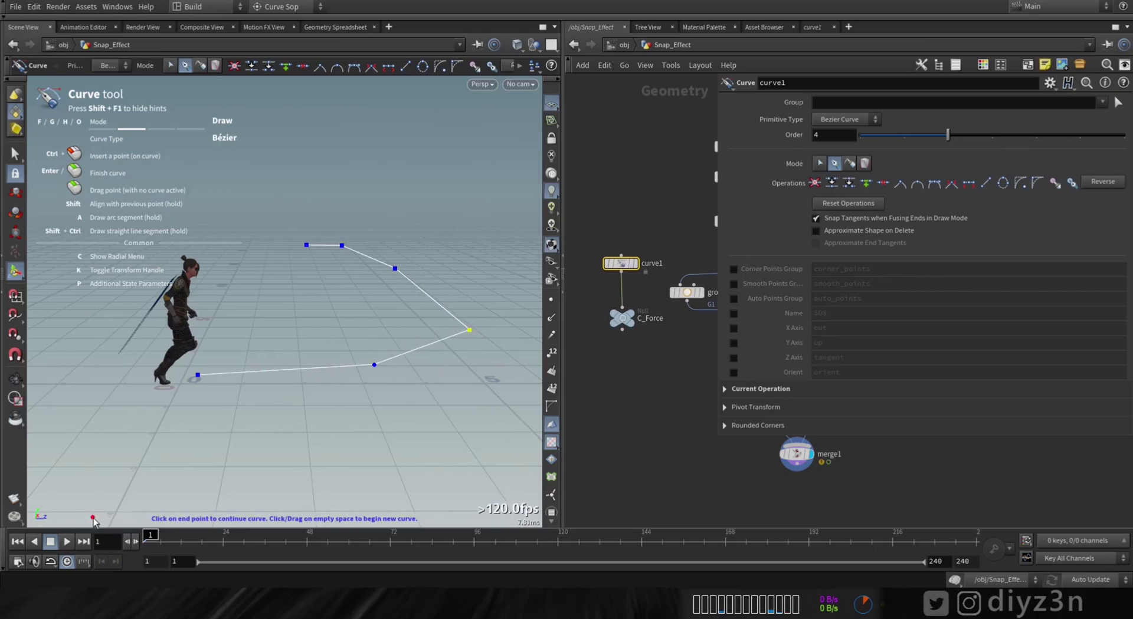
left_click(51, 543)
left_click_drag(447, 252, 289, 275, "alt")
right_click_drag(289, 274, 495, 273, "alt")
middle_click_drag(495, 273, 463, 280, "alt")
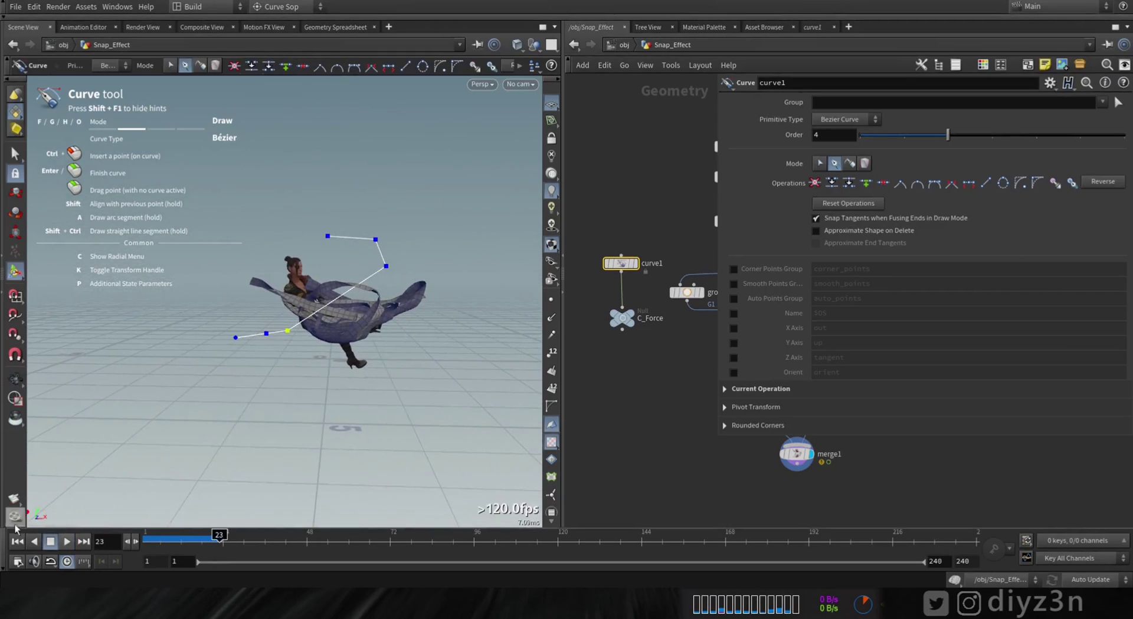
Replay the simulation from frame 1 with curve1's points shown, and return to frame 1
left_click(17, 543)
left_click(66, 542)
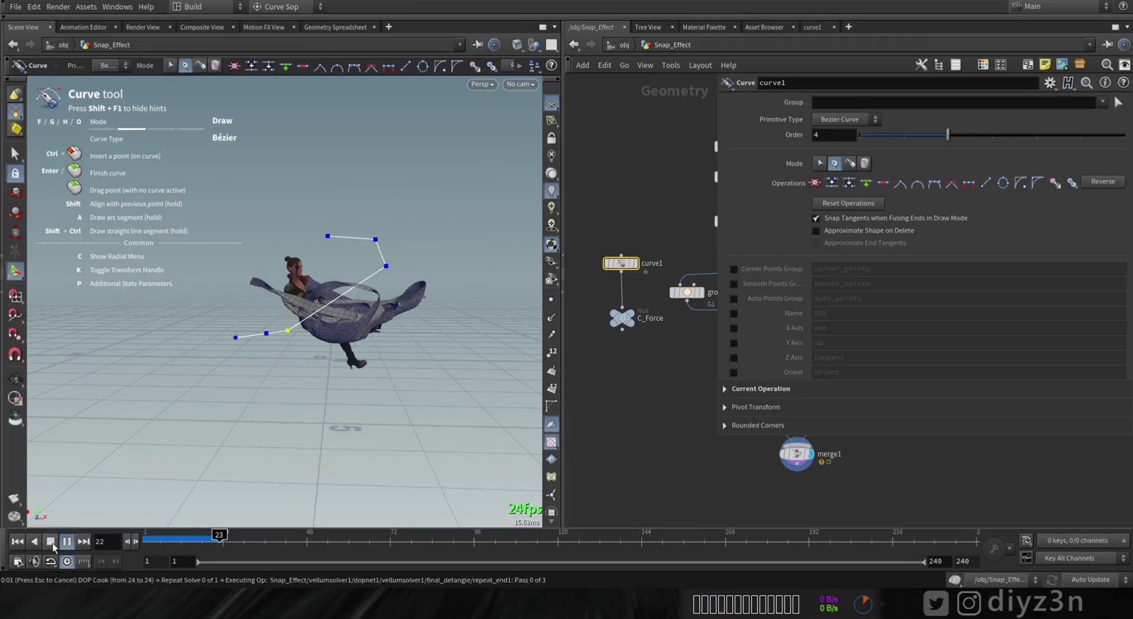
left_click(51, 542)
left_click(18, 544)
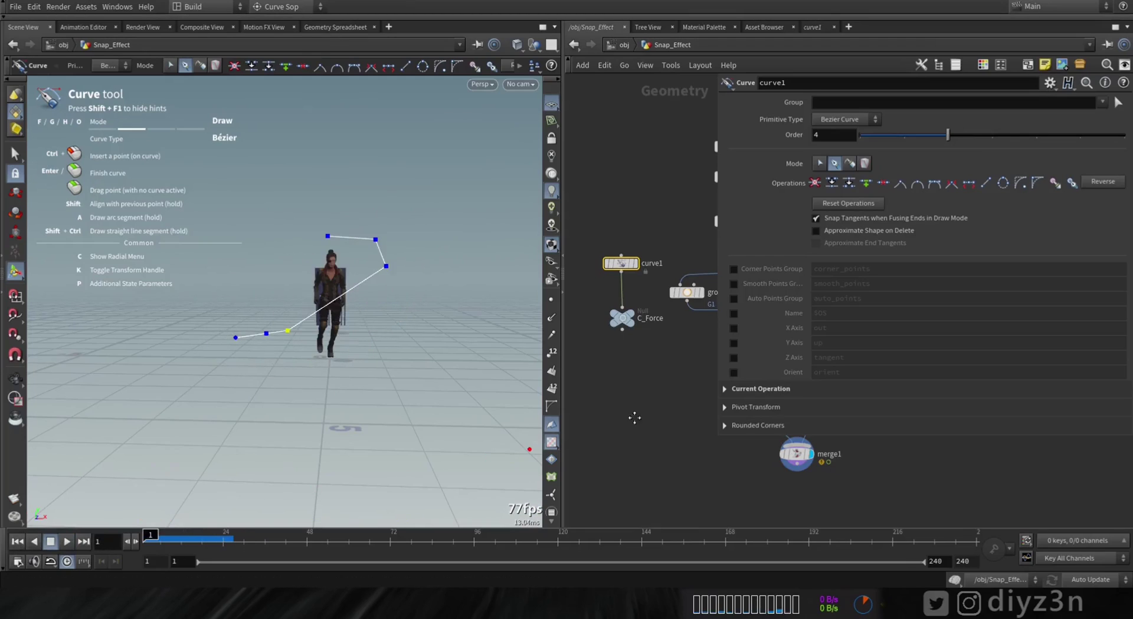
Enter the forces network inside vellumsolver1 and open the popcurveforce1 parameters
middle_click_drag(634, 417, 521, 403)
double_click(624, 358)
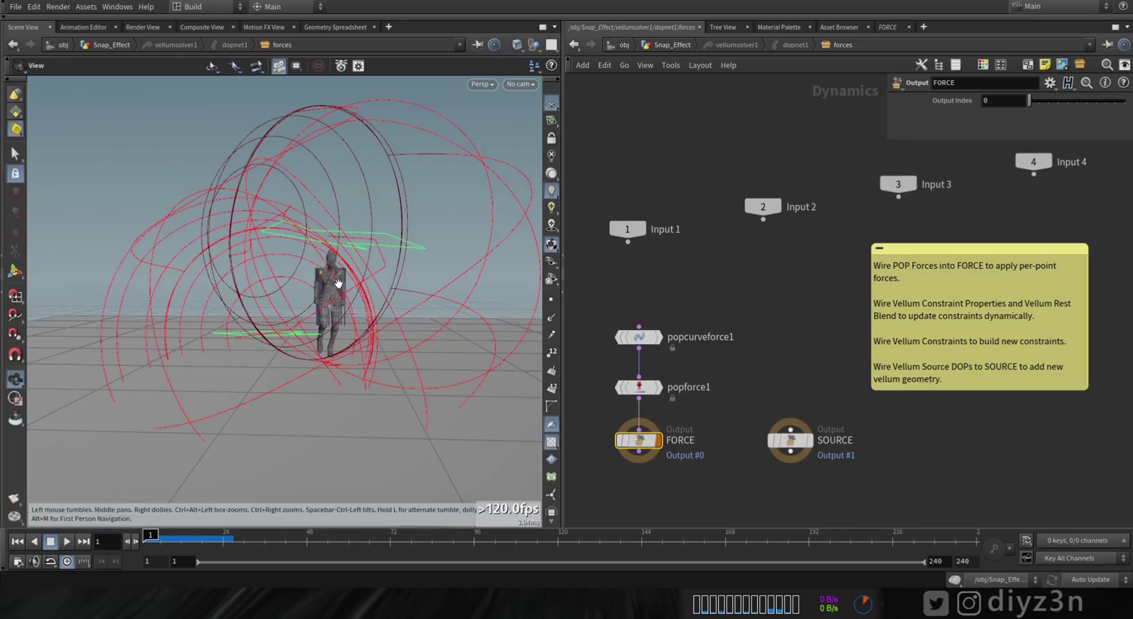
left_click_drag(338, 284, 300, 319, "alt")
left_click(642, 338)
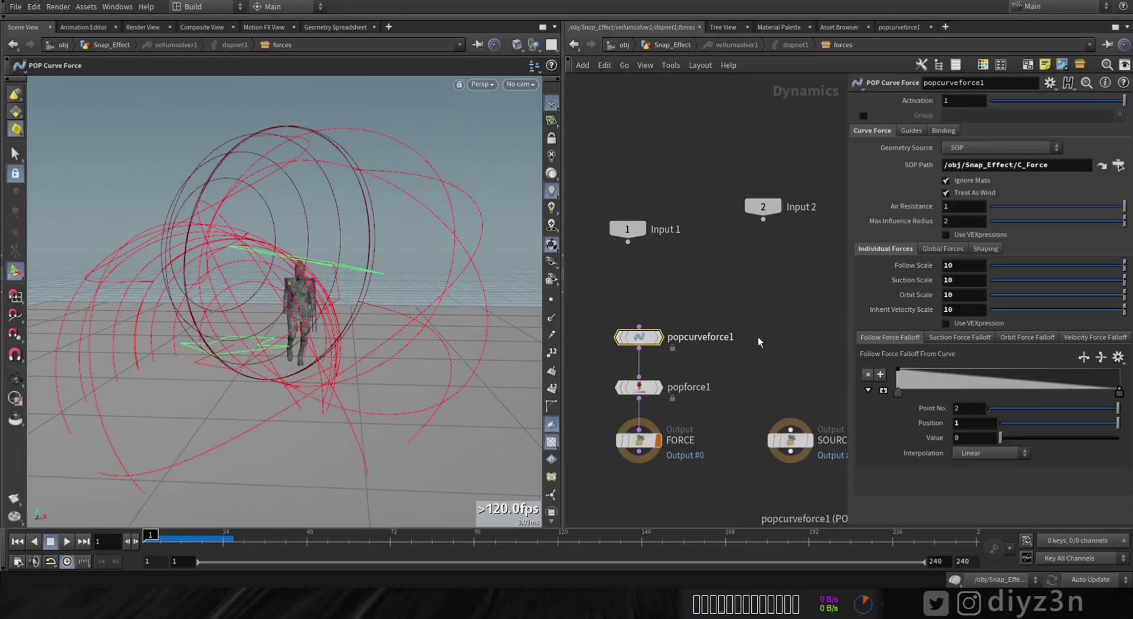
Try a Max Influence Radius of 5 on popcurveforce1, set it back to 2, and test the simulation
type("5")
key("Return")
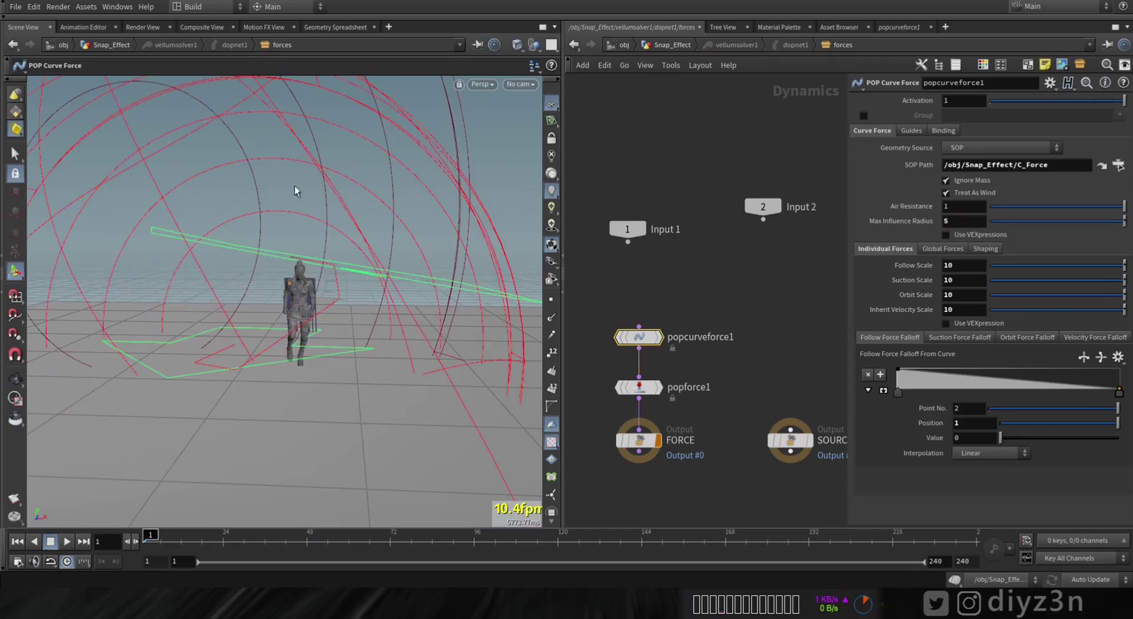
left_click(50, 543)
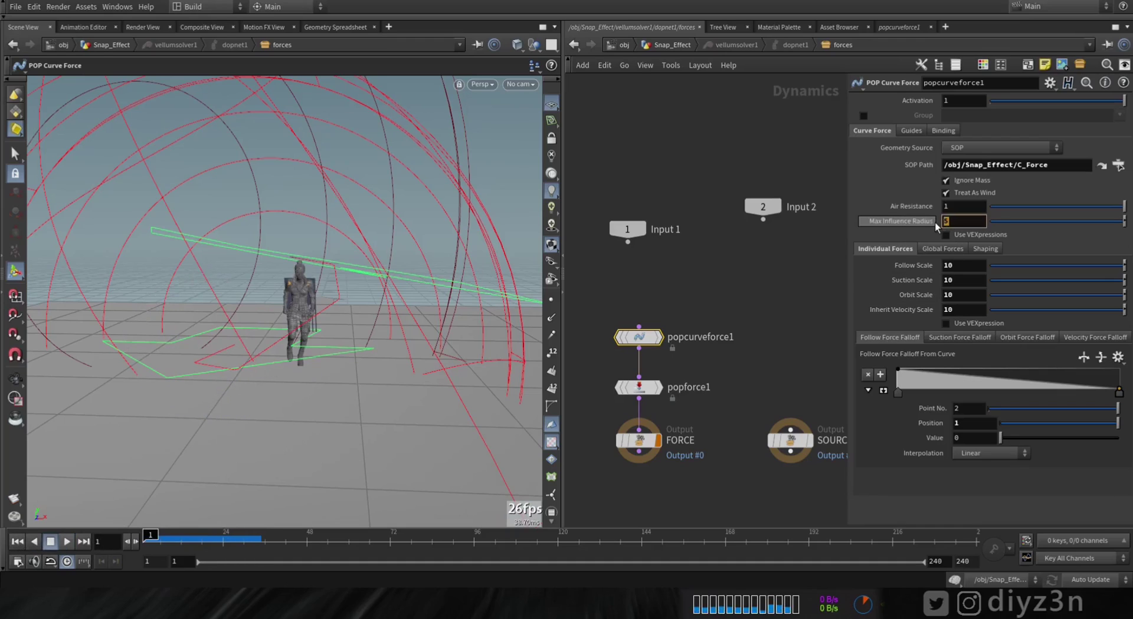
type("2")
key("Return")
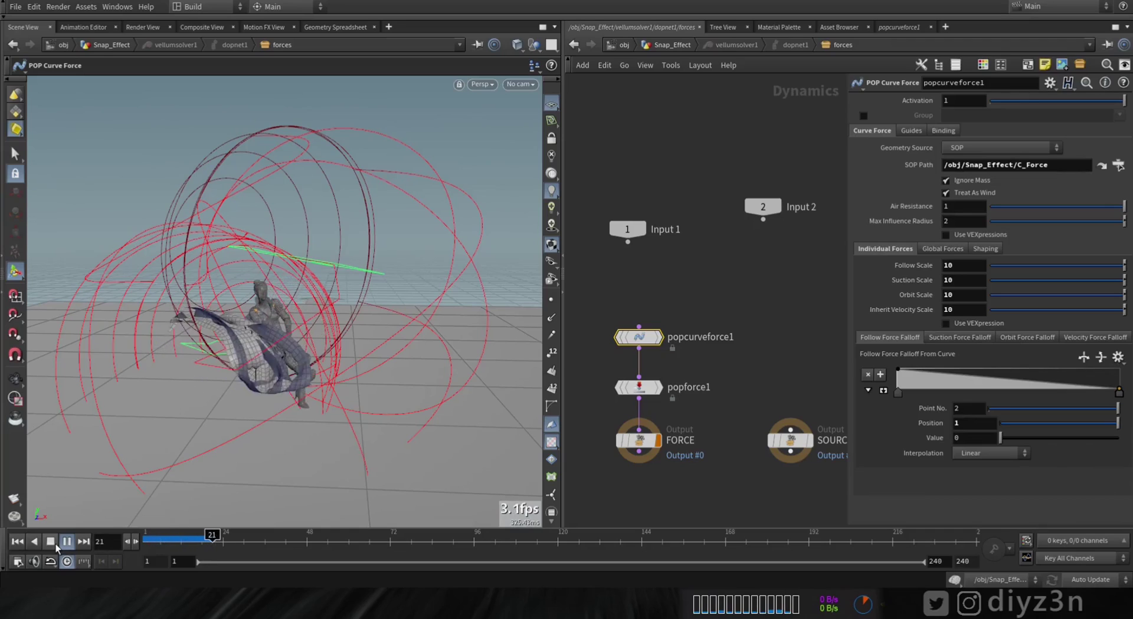
left_click(51, 542)
left_click(17, 541)
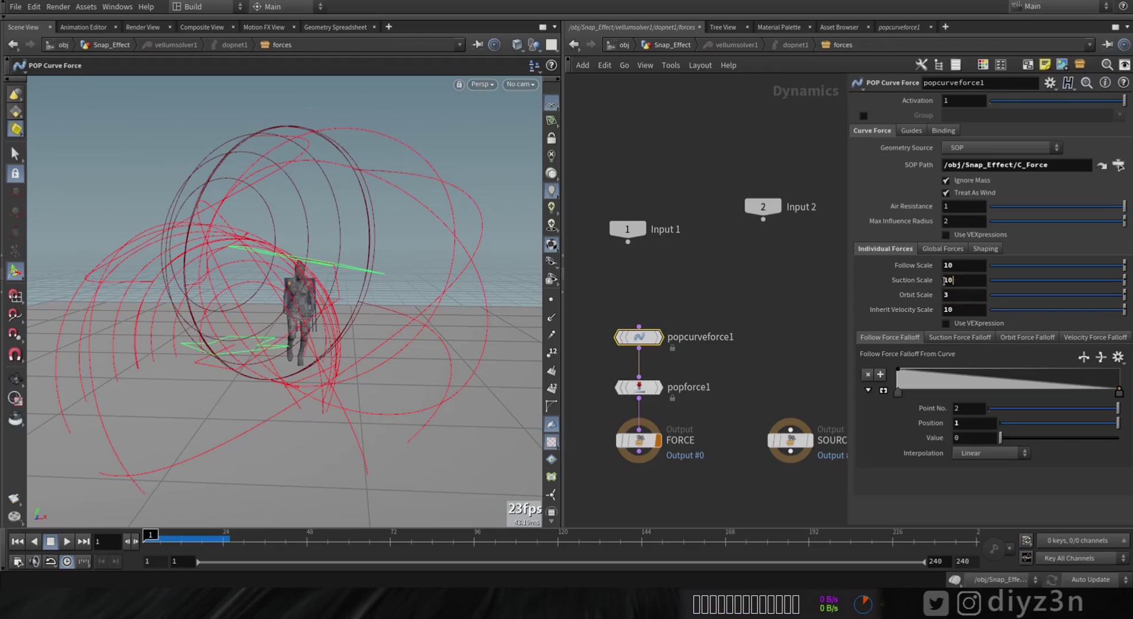
Set popcurveforce1's Orbit Scale and Suction Scale to 3 and its Follow Scale to 20, testing the simulation from frame 1
left_click(50, 544)
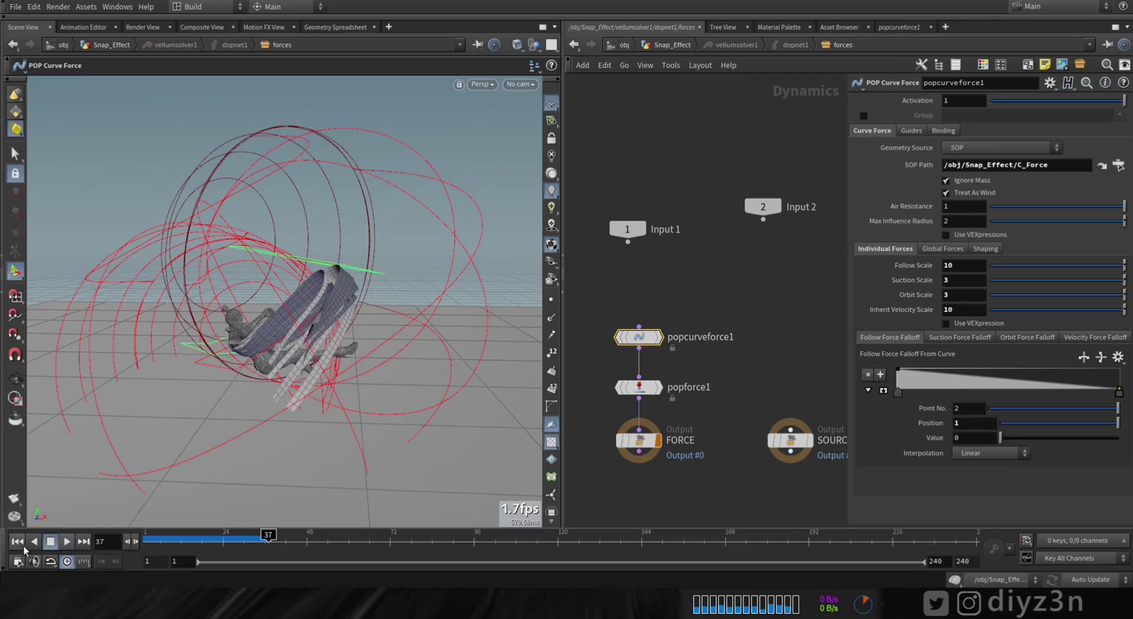
left_click(20, 544)
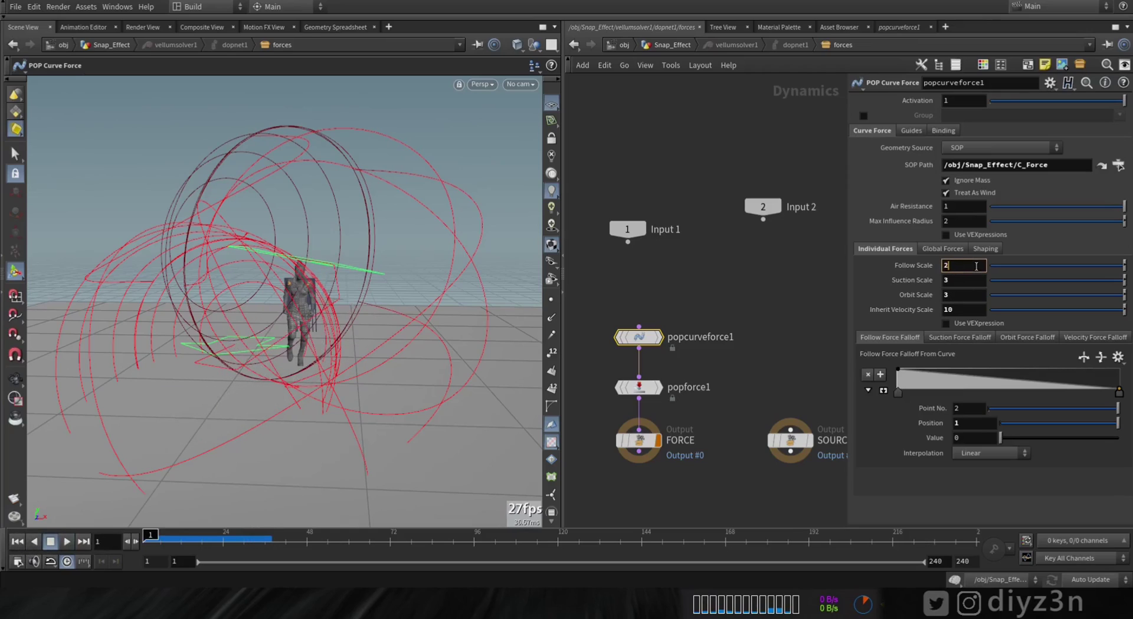
left_click(50, 546)
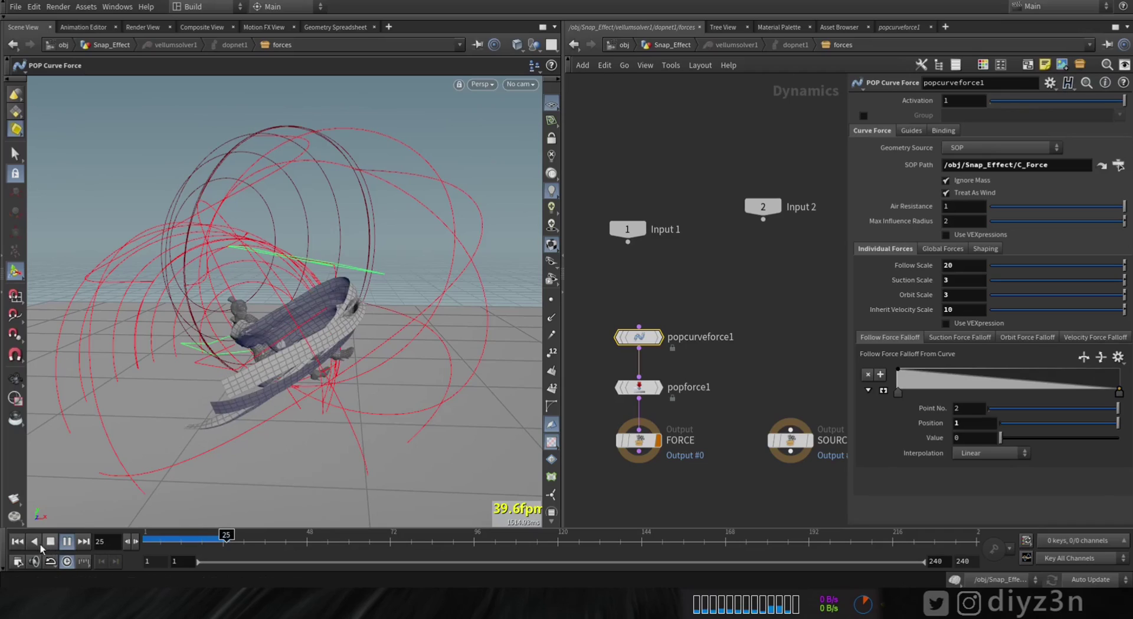
left_click(16, 542)
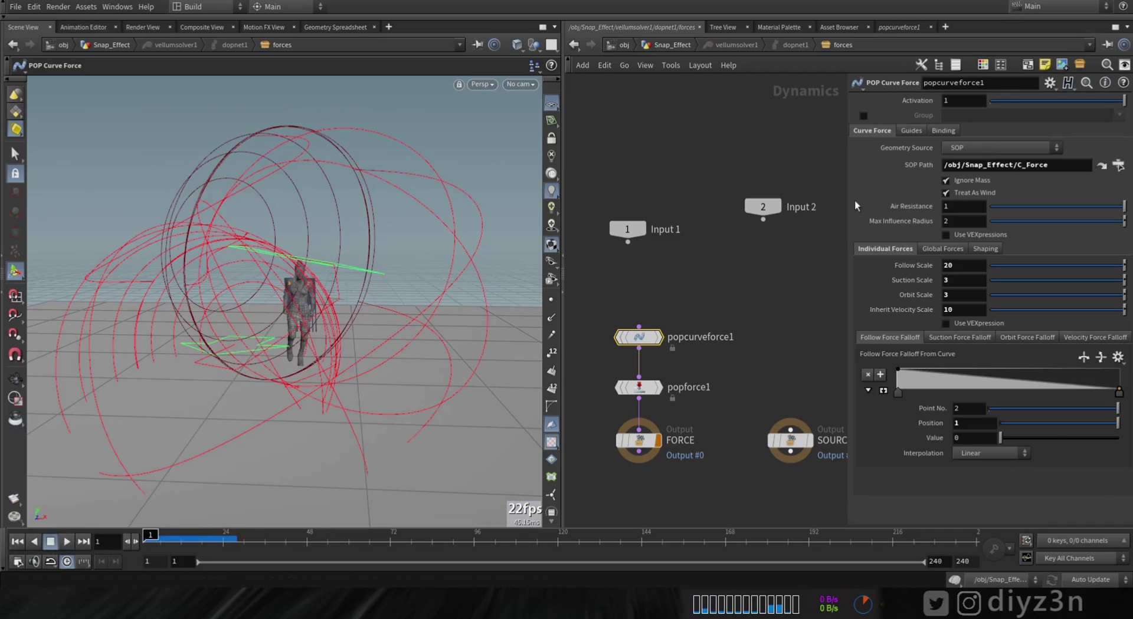
In the Snap_Effect network, set vellumcloth1's Bend Stiffness to 5 and play the simulation to frame 38
left_click(672, 45)
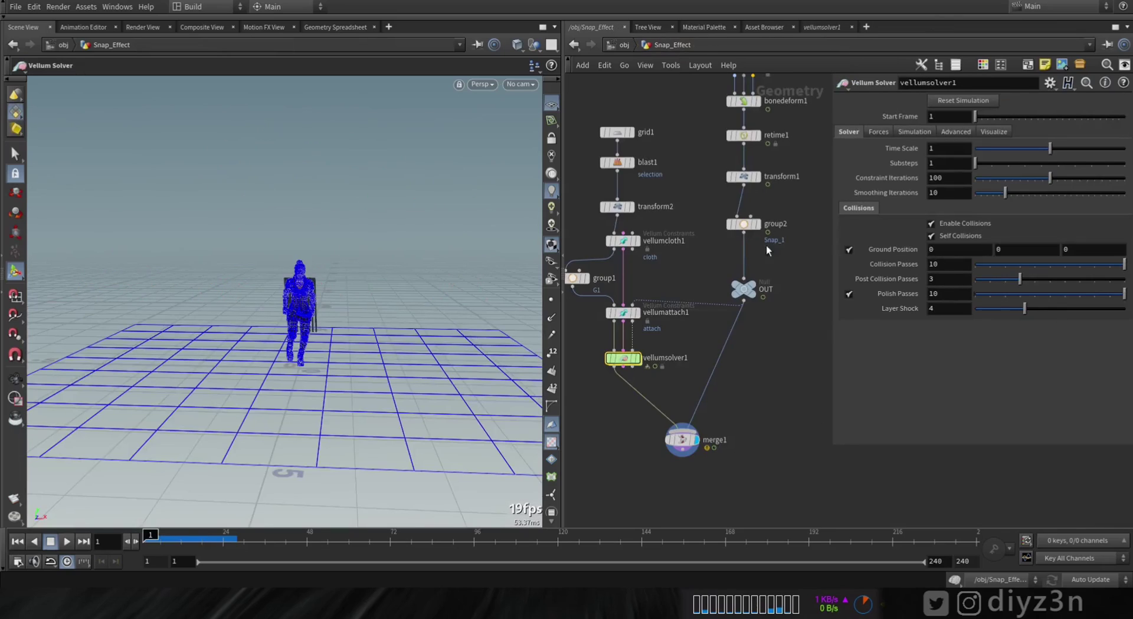
left_click(623, 240)
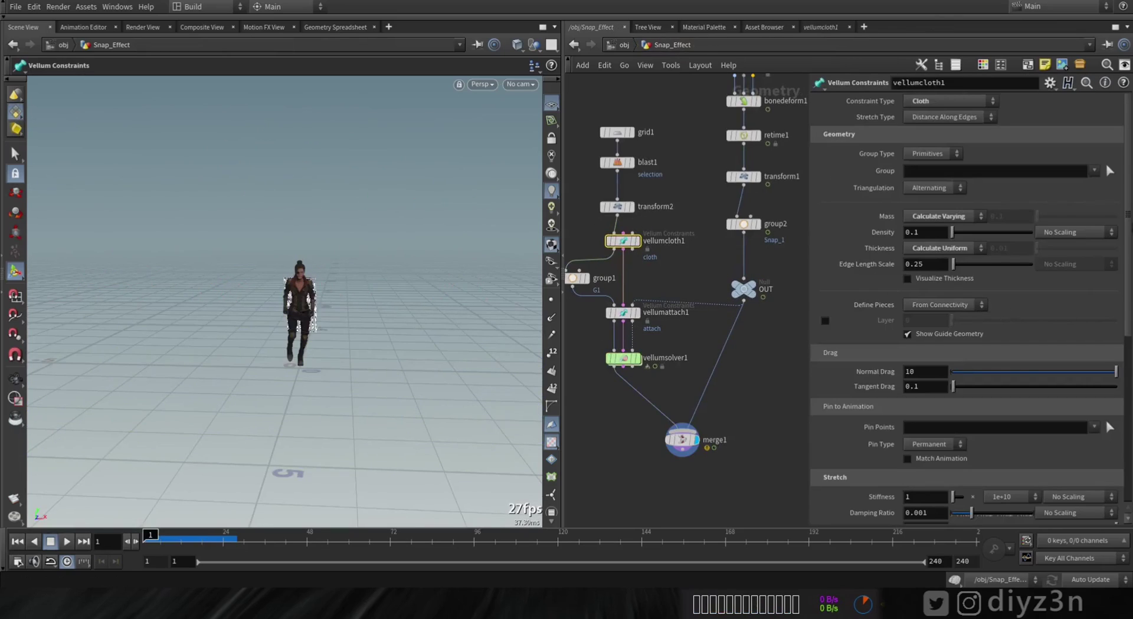
mouse_move(1127, 245)
left_mouse_down()
mouse_move(1128, 269)
mouse_move(1127, 251)
left_mouse_up()
scroll(965, 323, "down", 5)
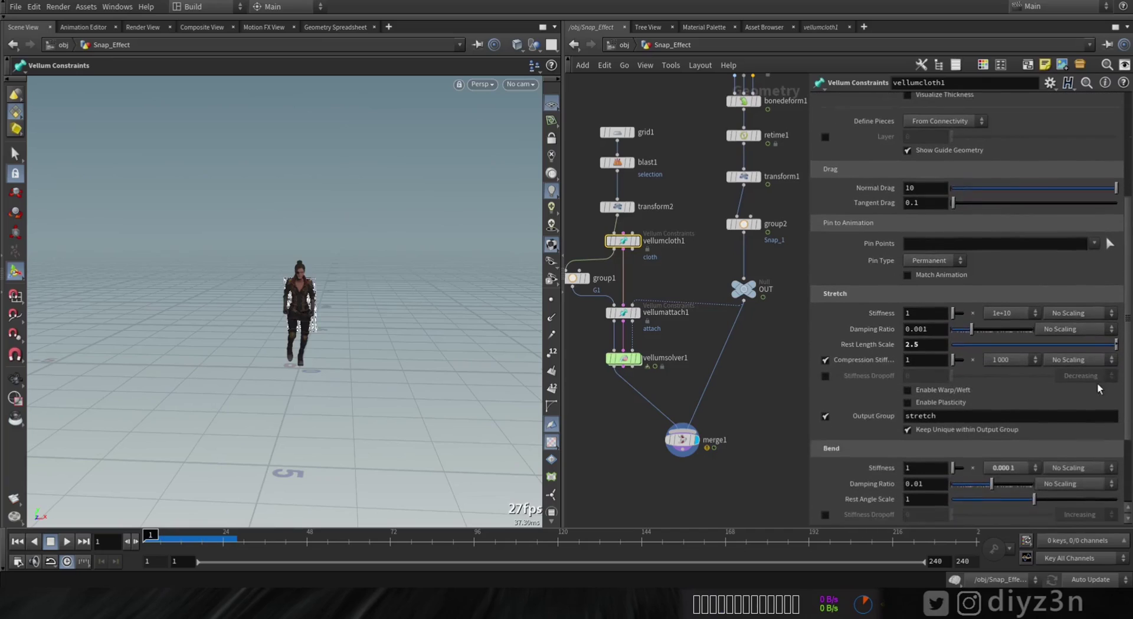
scroll(1031, 401, "down", 3)
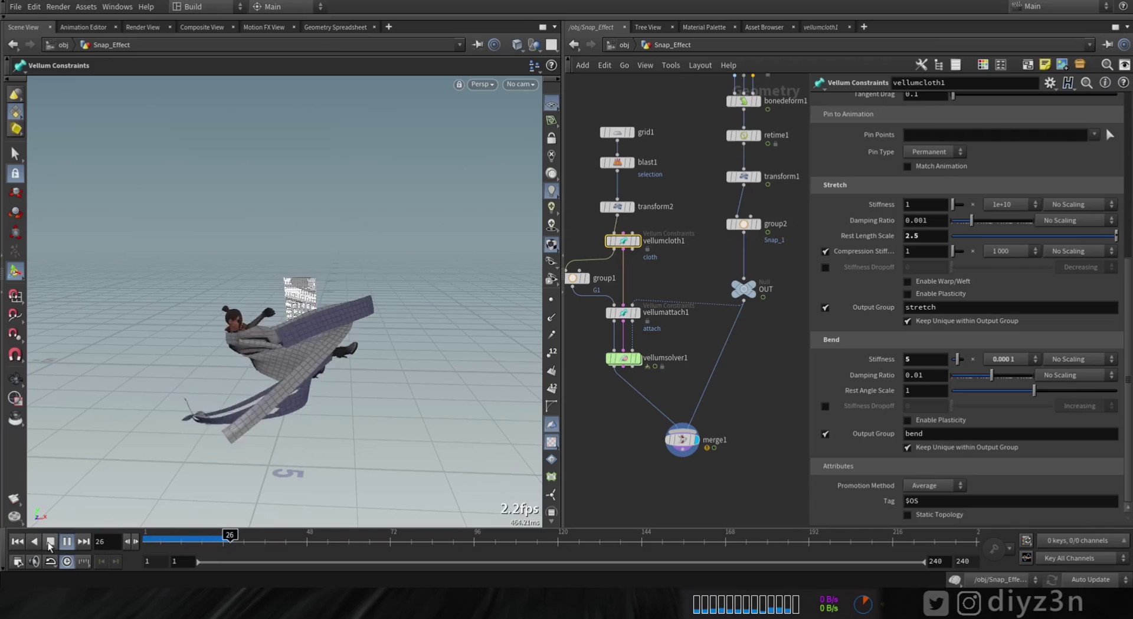
left_click(49, 544)
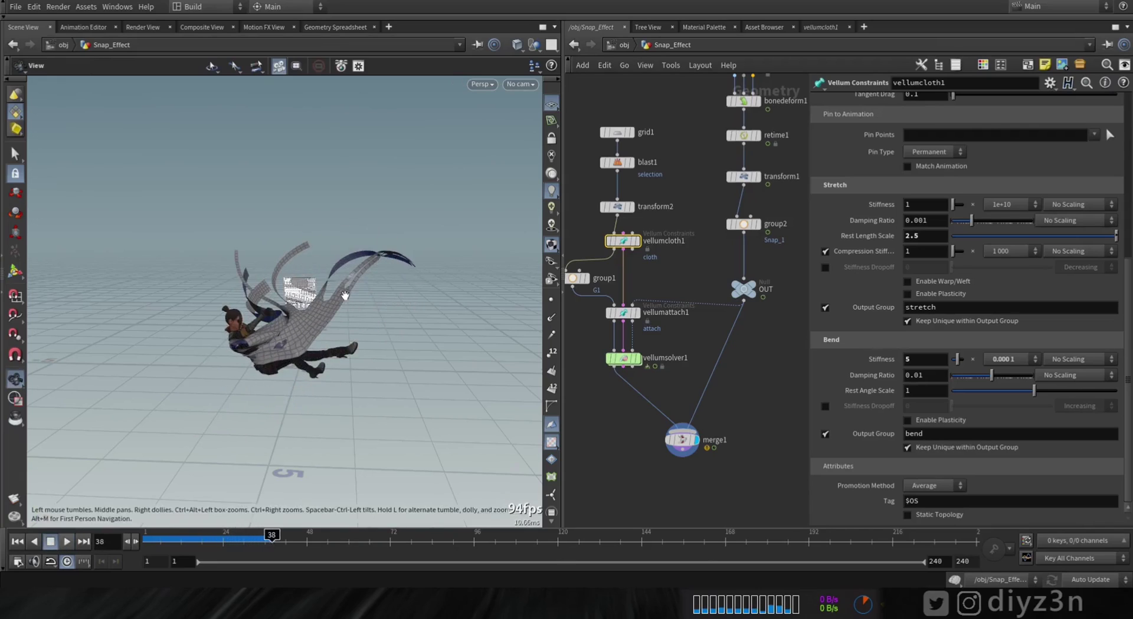
left_click_drag(344, 298, 359, 337, "alt")
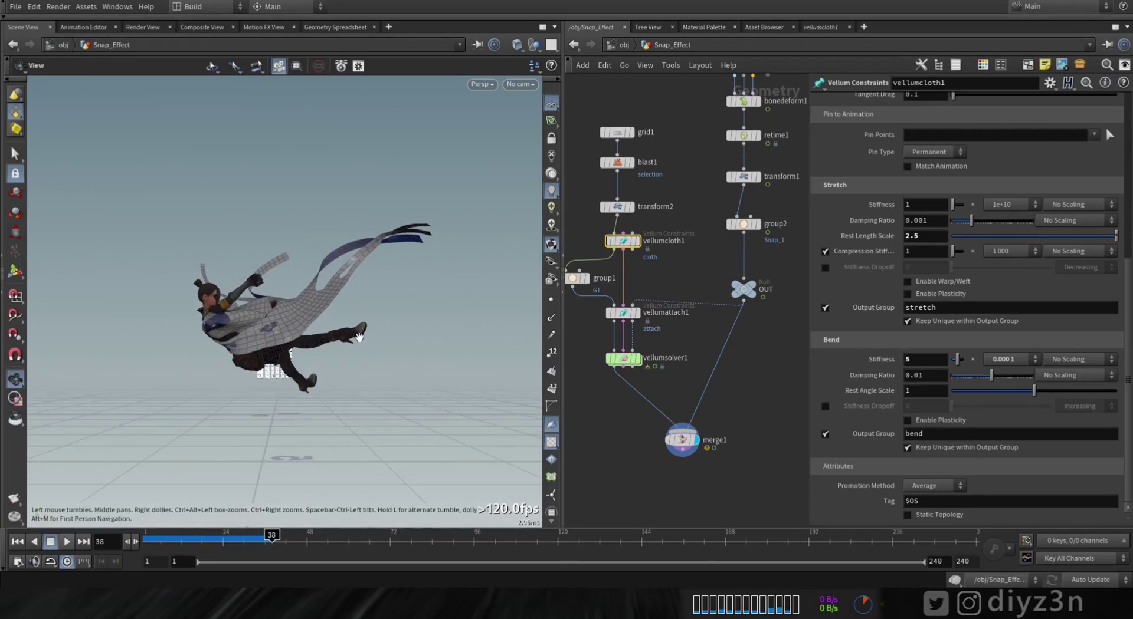
Select merge1, replay the simulation from frame 1, and scrub the timeline to frame 26 to examine the cape
left_click(684, 441)
left_click(22, 542)
left_click(67, 541)
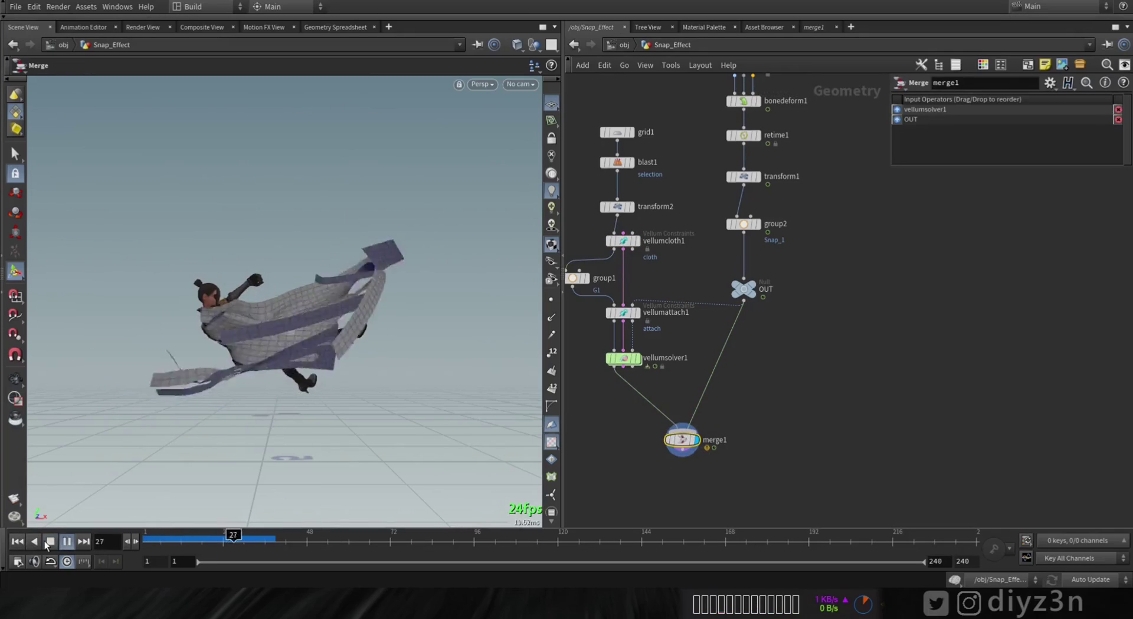
left_click(160, 538)
left_click_drag(160, 538, 228, 538)
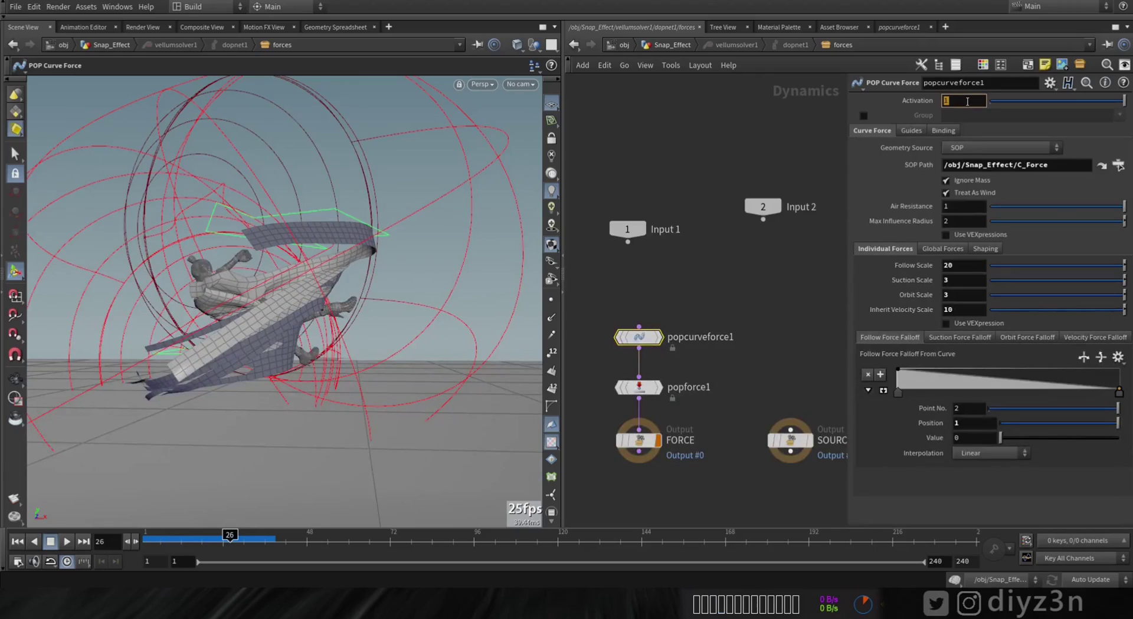
Set popcurveforce1's Activation to the expression $F < 26, and return to the Snap_Effect network
type("$F < 28")
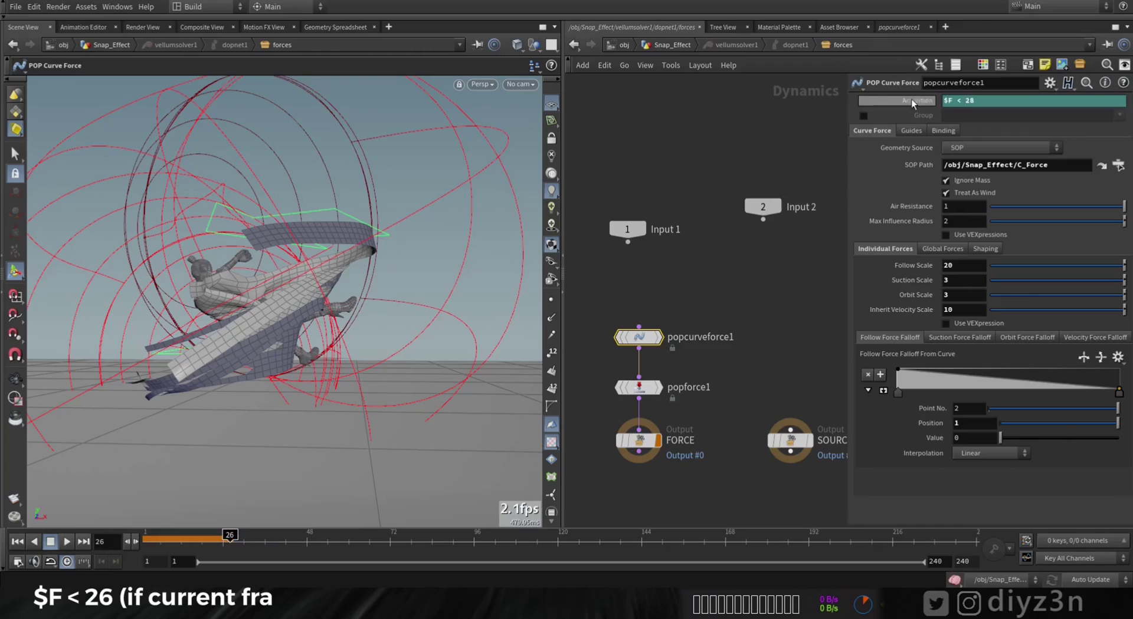
left_click(909, 98)
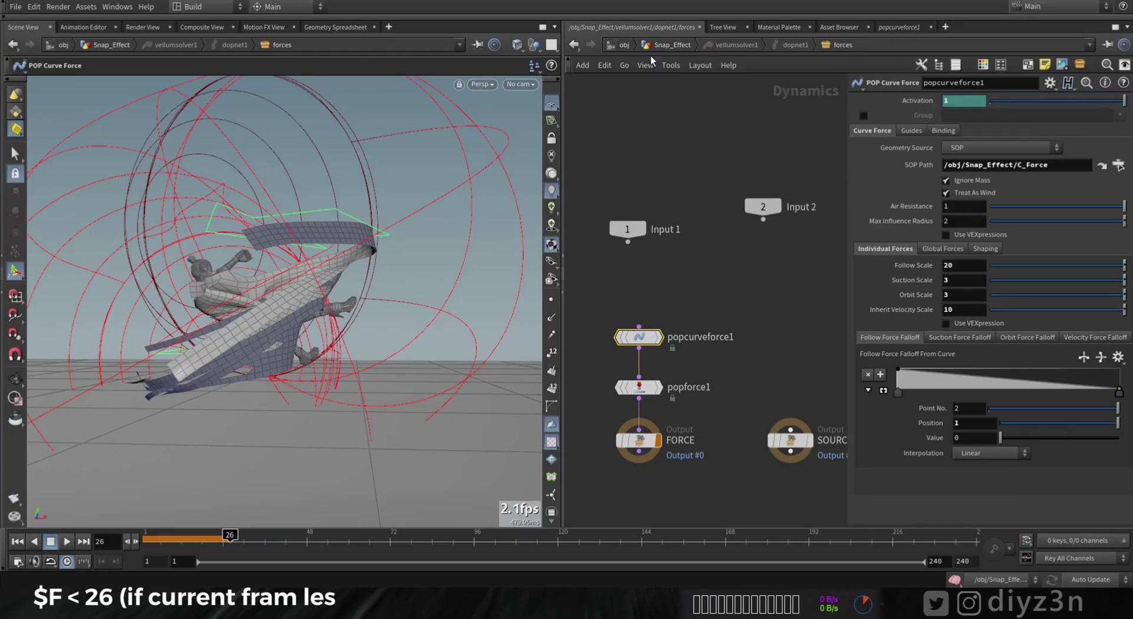
left_click(673, 46)
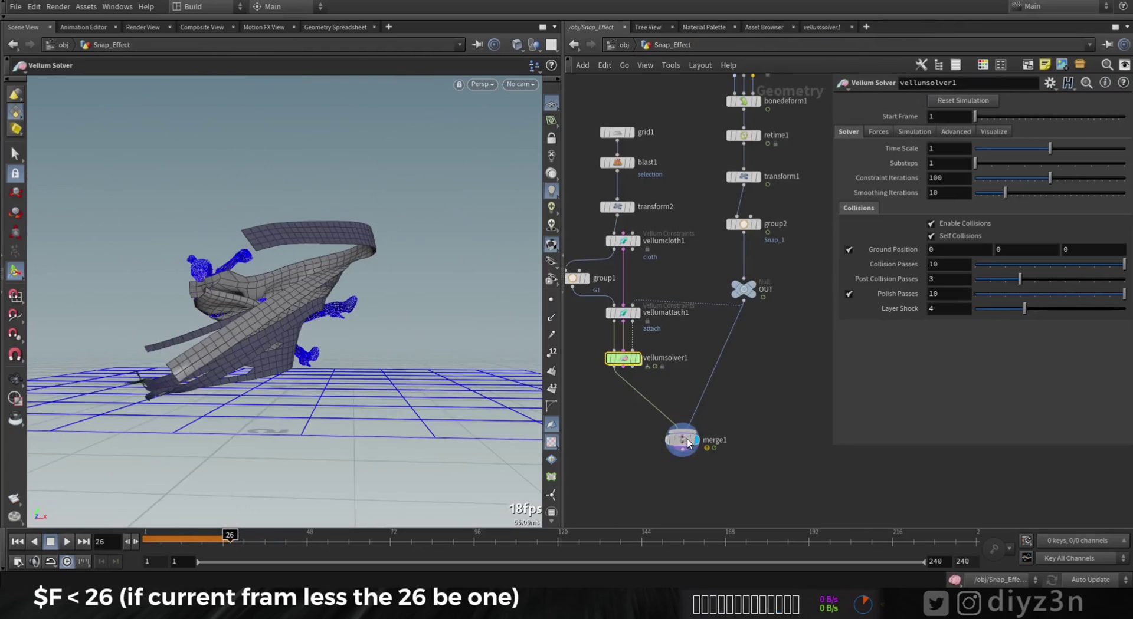
Select merge1, play the simulation with the time-limited curve force, replay it, and return to frame 1
left_click(682, 440)
left_click(17, 541)
left_click(67, 541)
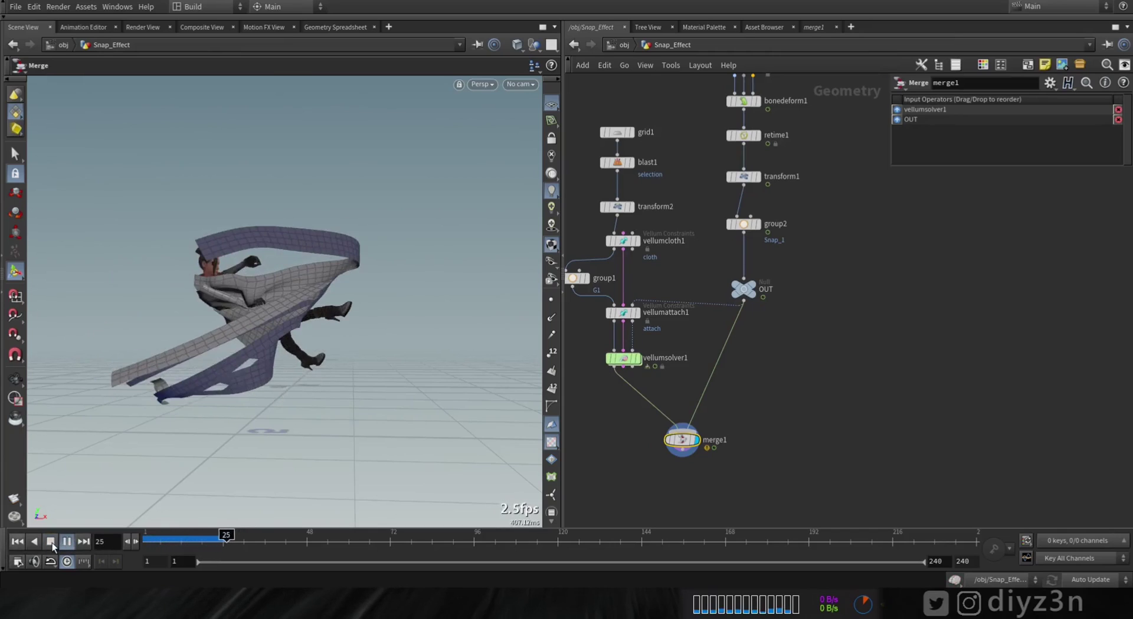
left_click(50, 542)
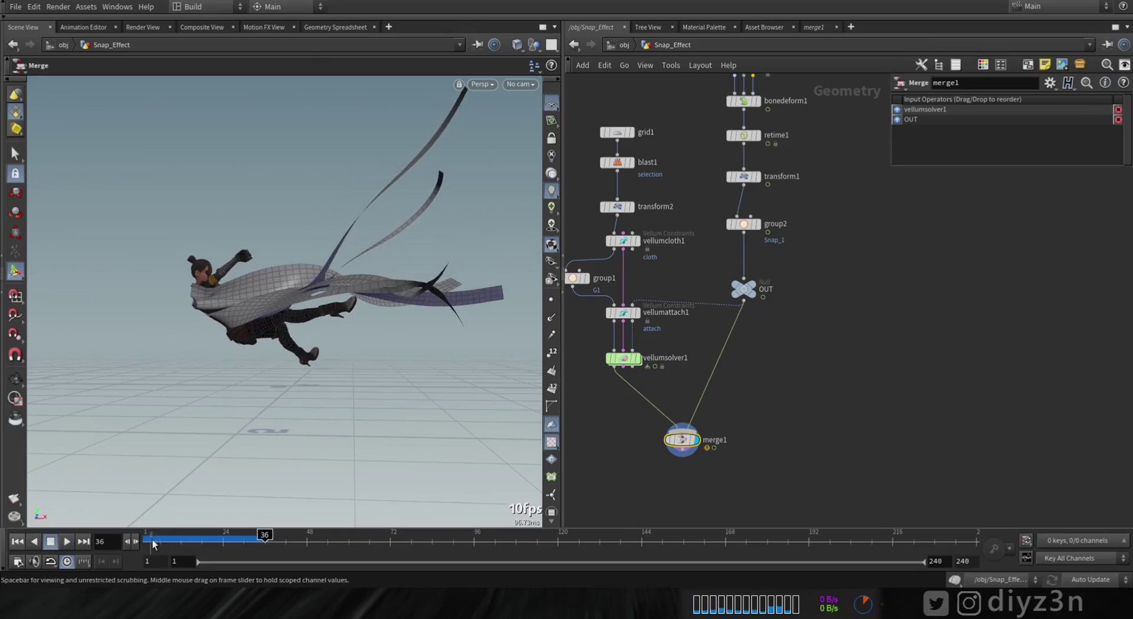
left_click(67, 542)
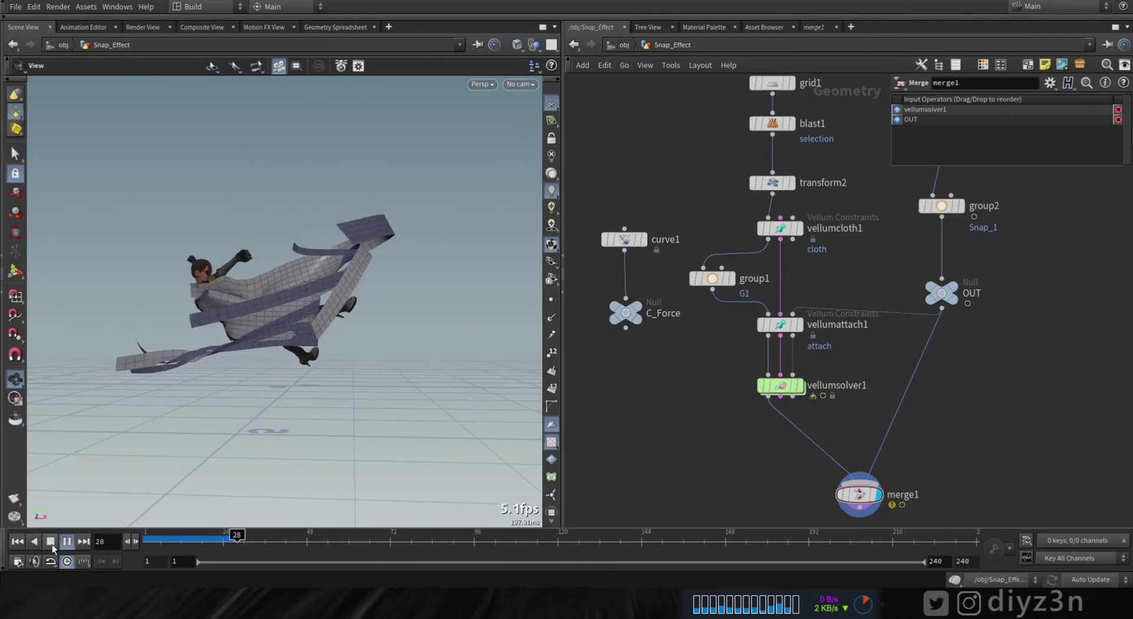
left_click(52, 545)
left_click(19, 544)
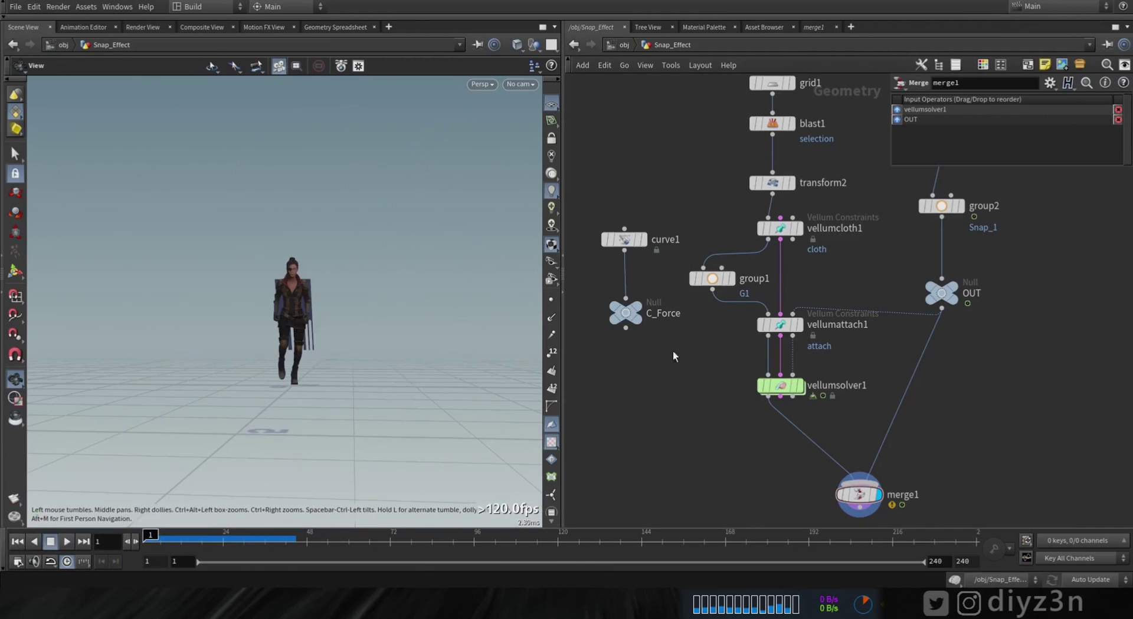
Set vellumcloth1's stretch Rest Length Scale to 3.3 and play the simulation from frame 1
left_click(774, 228)
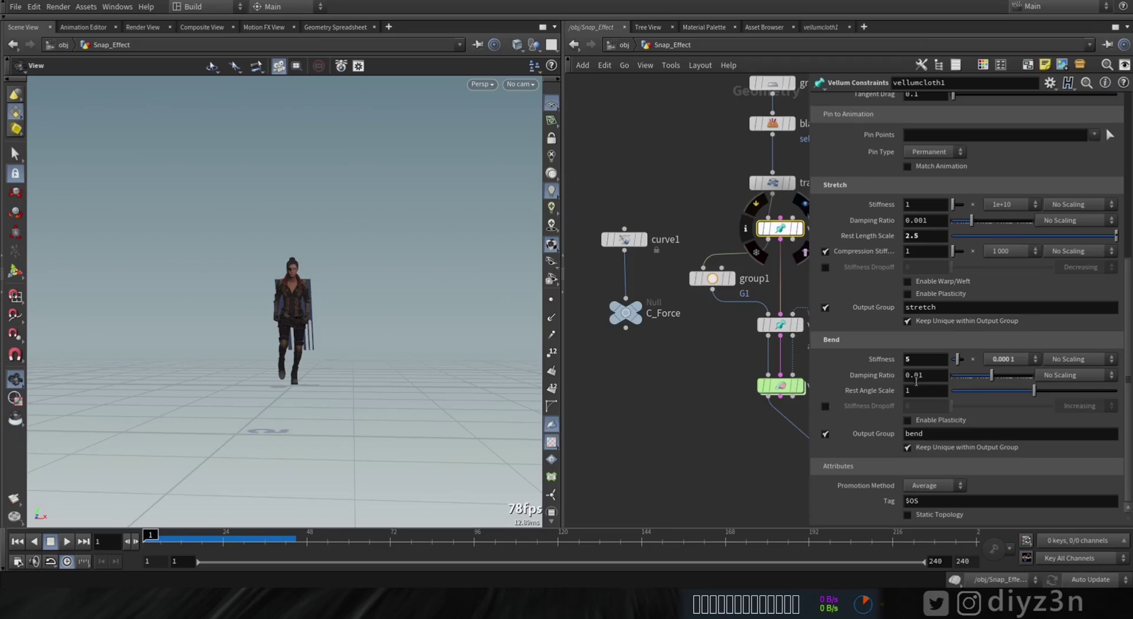
type("3.")
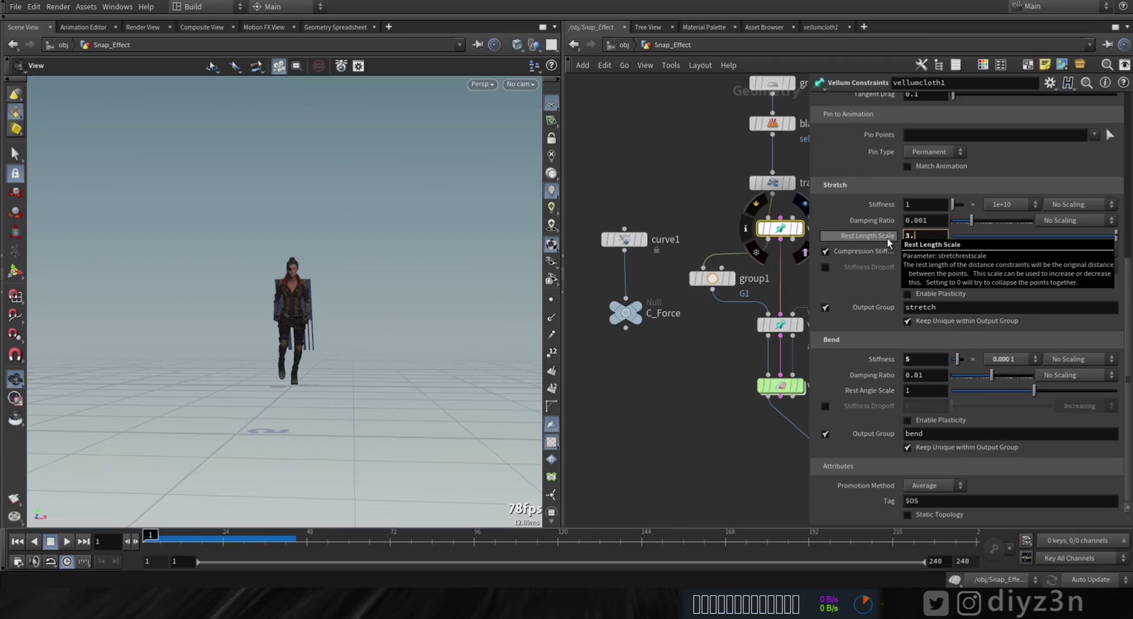
type("3")
key("Return")
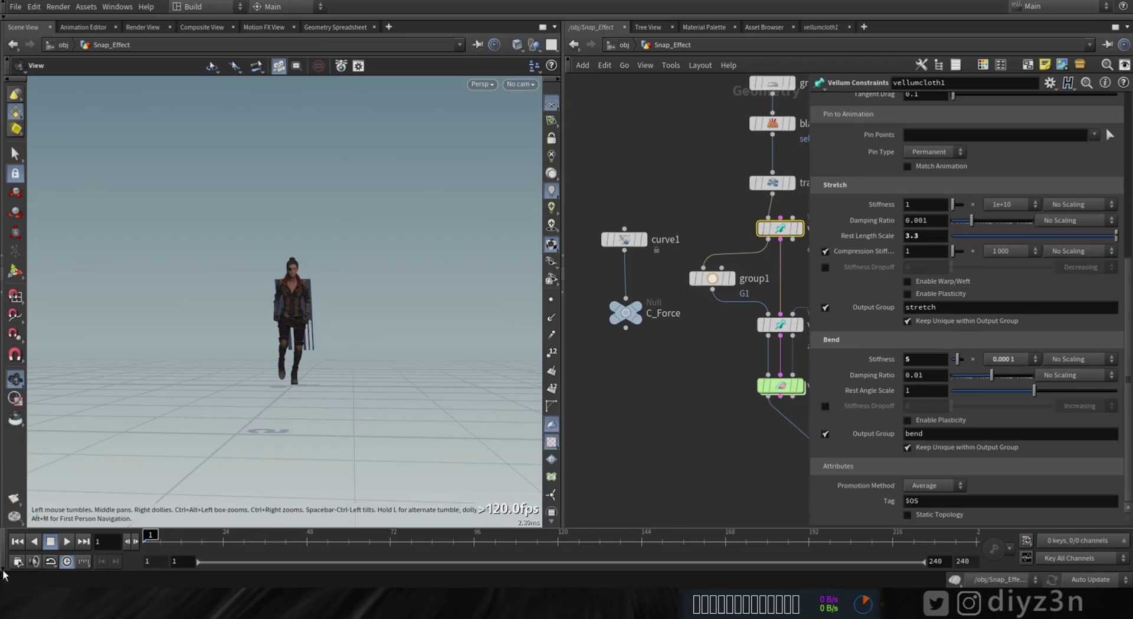
left_click(66, 542)
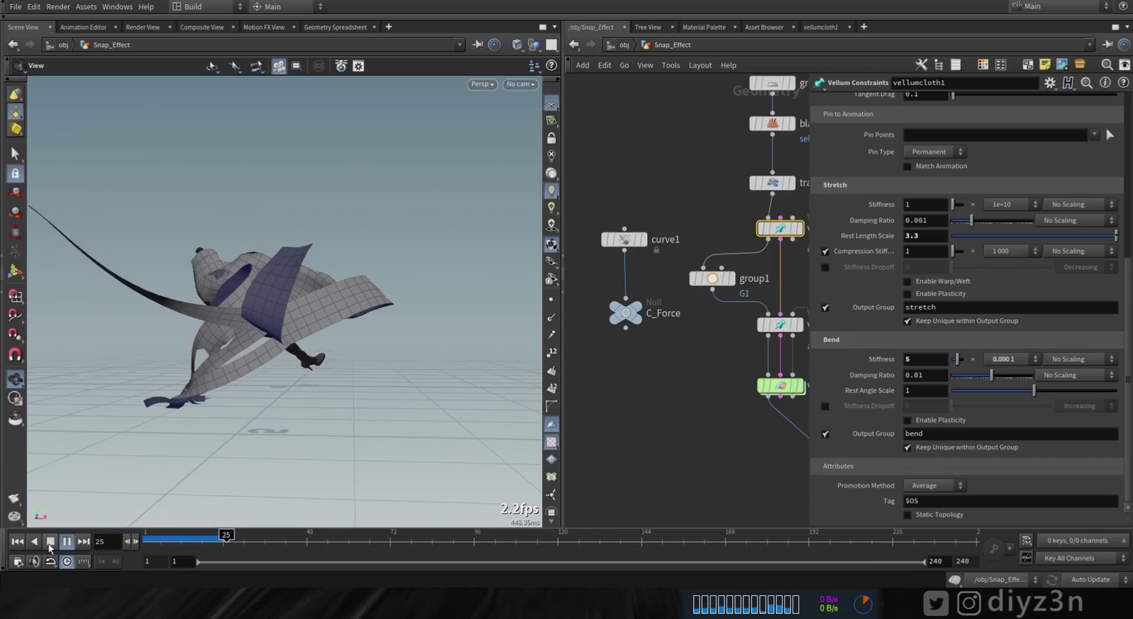
Replay the simulation from frame 1 to examine the stretched cape, stop it, and return to frame 1
left_click(50, 543)
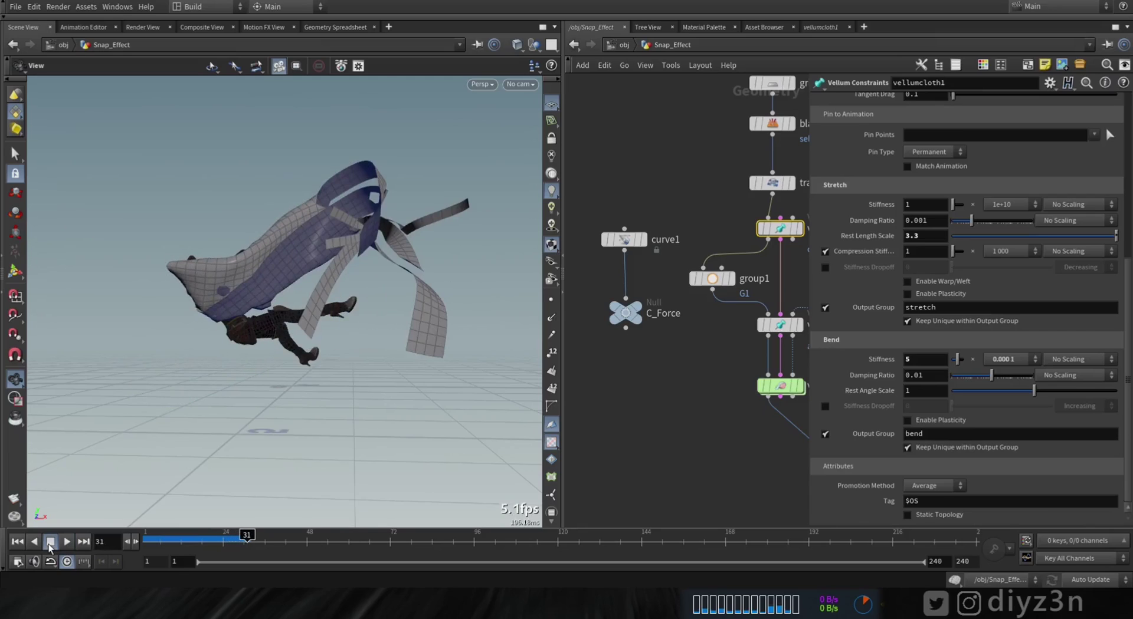
left_click(18, 543)
left_click(66, 542)
left_click(52, 542)
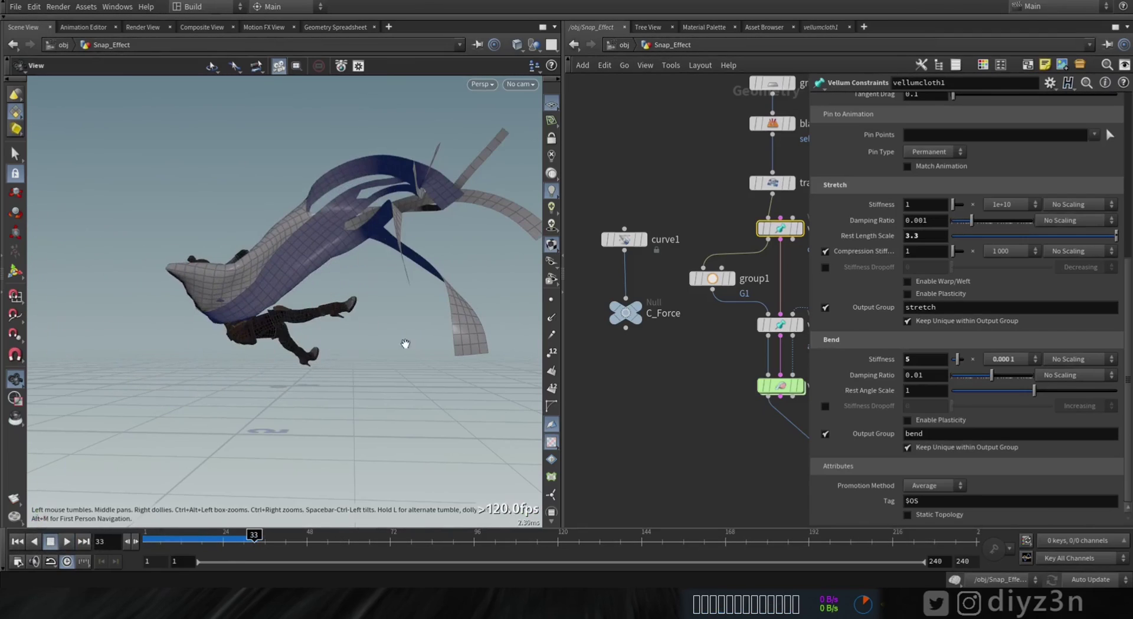
left_click_drag(228, 546, 147, 543)
left_click_drag(397, 290, 328, 322)
Add a Bound node fed by the OUT null, display it, and set its Bounding Type to Sphere
middle_click_drag(702, 406, 629, 345)
middle_click_drag(684, 393, 635, 391)
middle_click_drag(736, 341, 718, 347)
key("Tab")
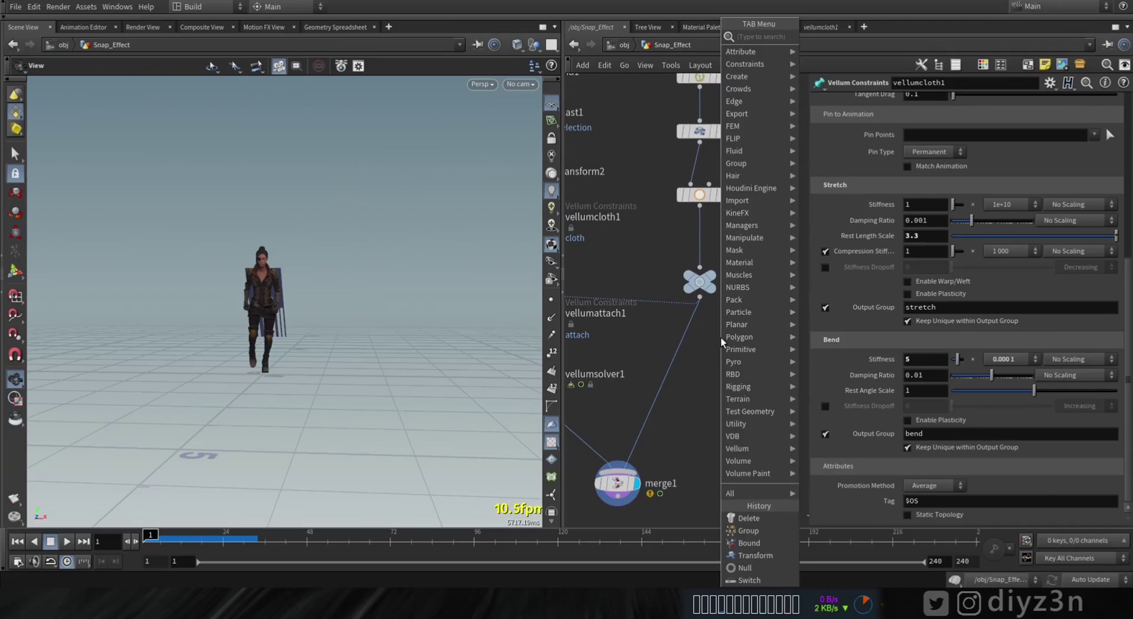
type("bou")
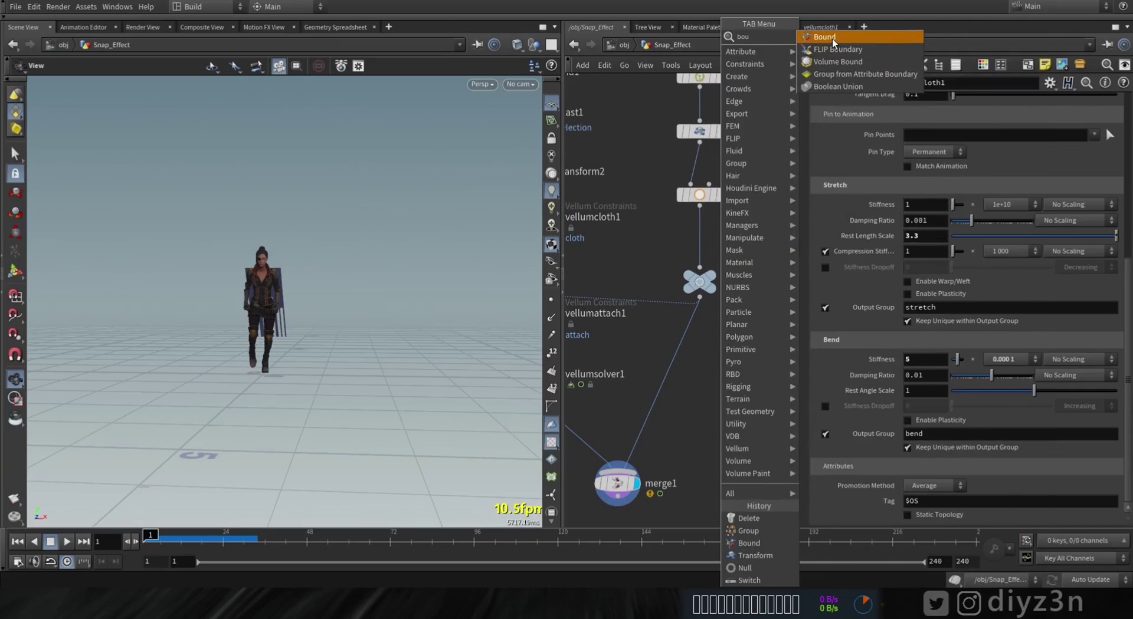
left_click(831, 37)
left_click(728, 335)
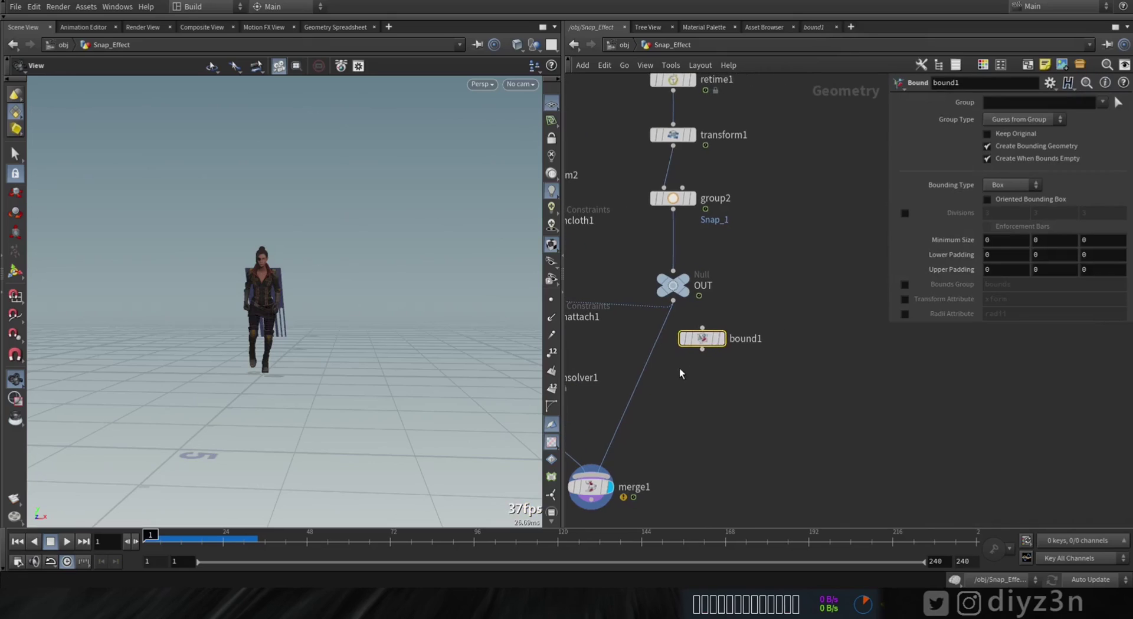
left_click(704, 322)
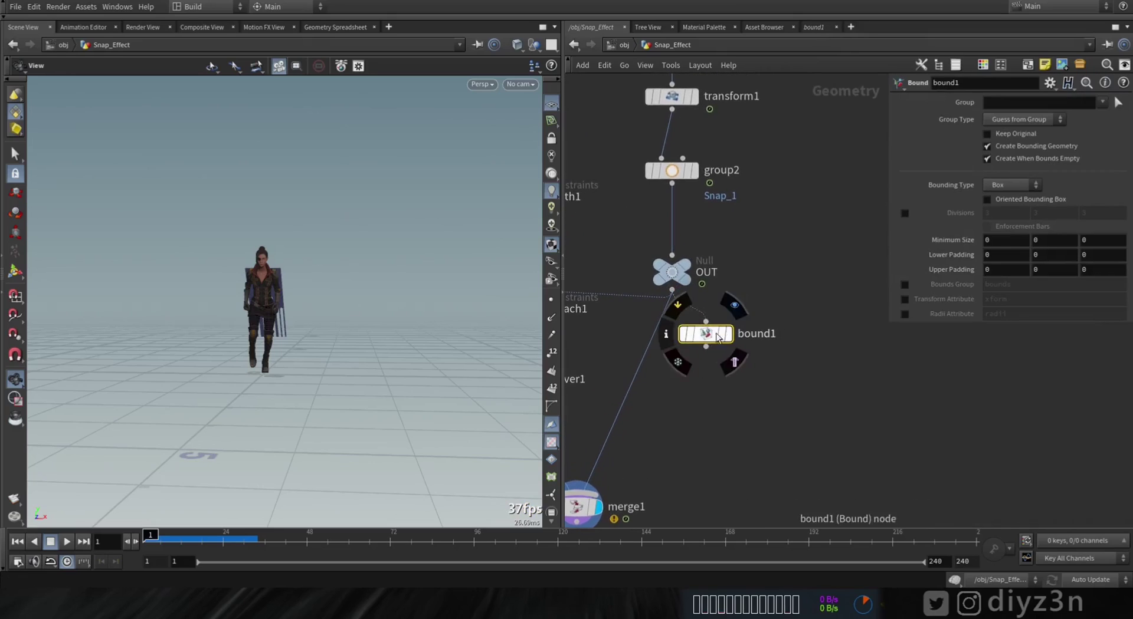
left_click(729, 334)
left_click(1004, 210)
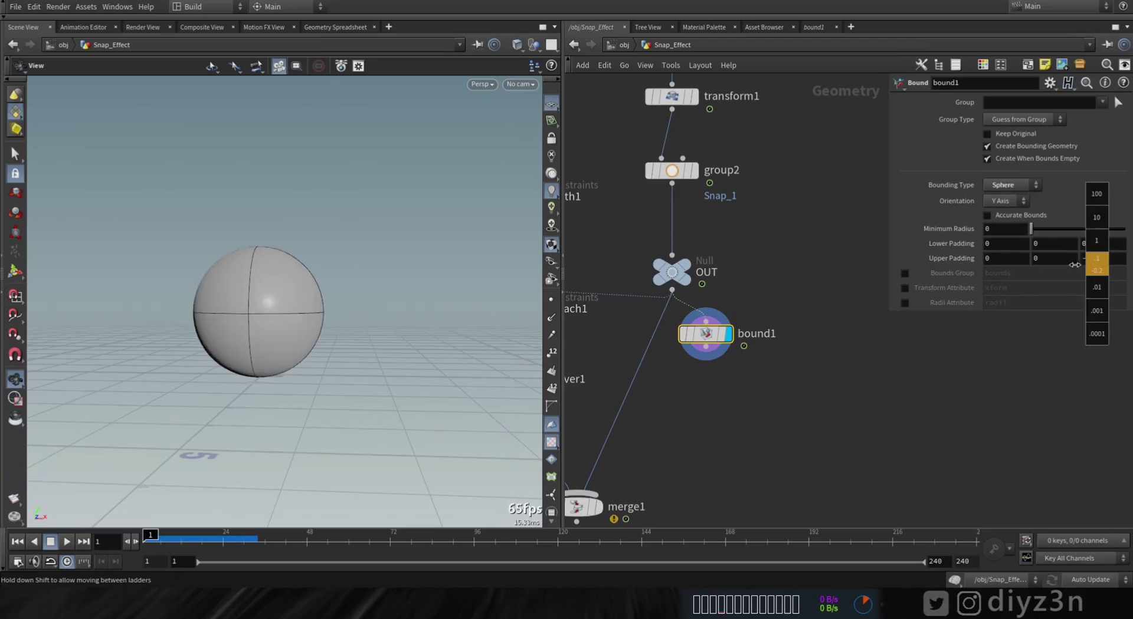
Insert a Group node between OUT and merge1, connect bound1 to its second input, and display it
middle_click_drag(736, 433, 799, 394)
key("Tab")
type("gr")
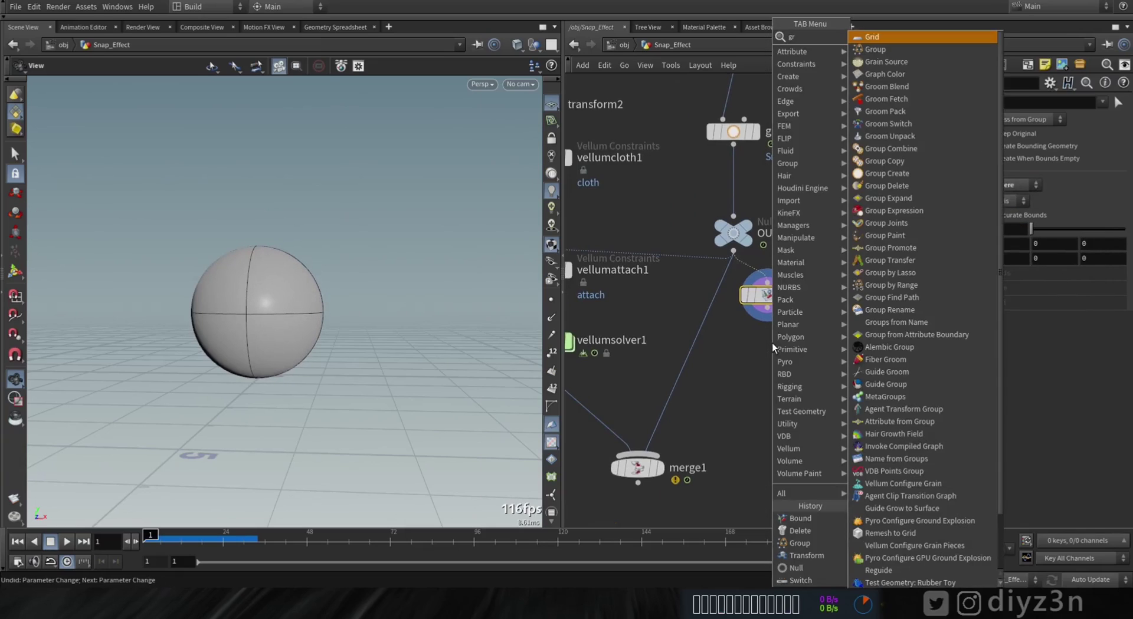
left_click(874, 49)
left_click(708, 320)
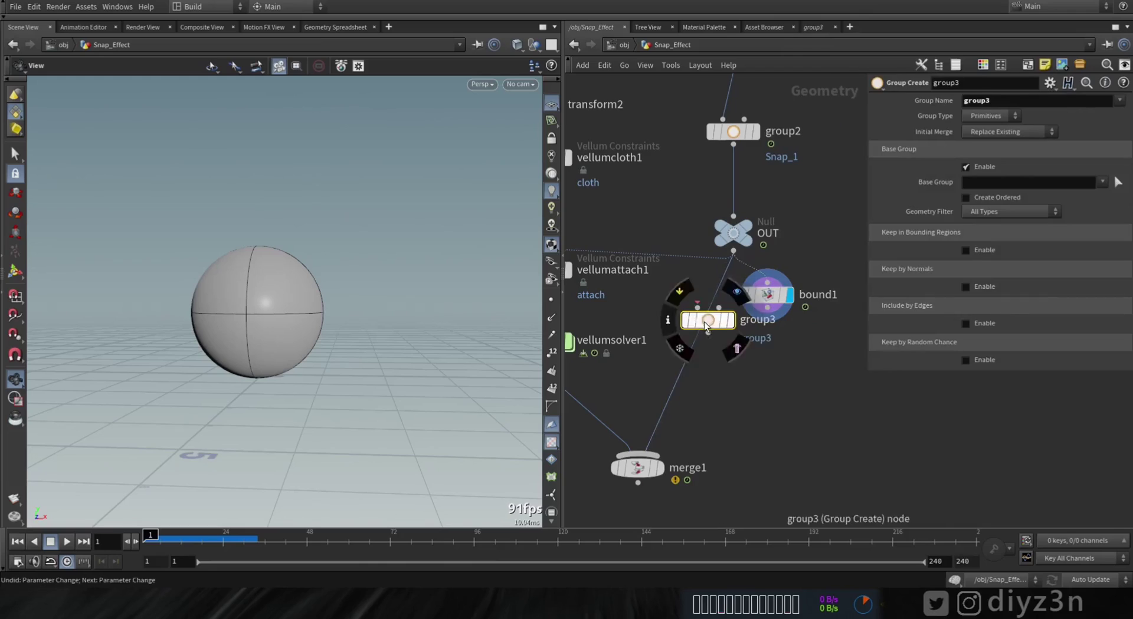
left_click(724, 319)
left_click(761, 310)
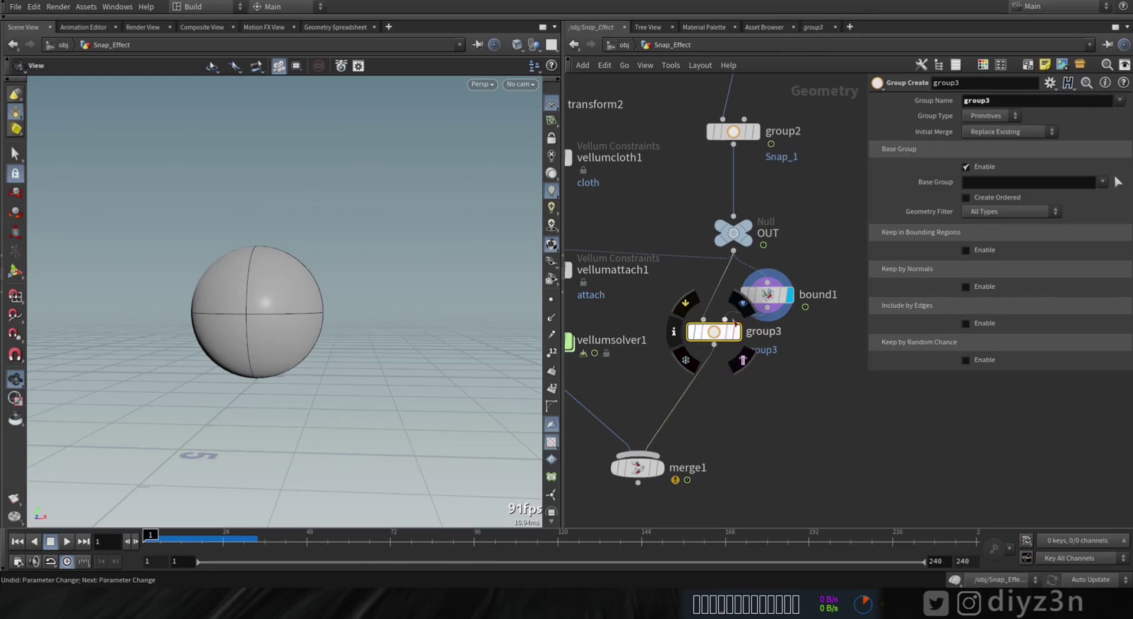
left_click(736, 331)
left_click_drag(725, 332, 703, 329)
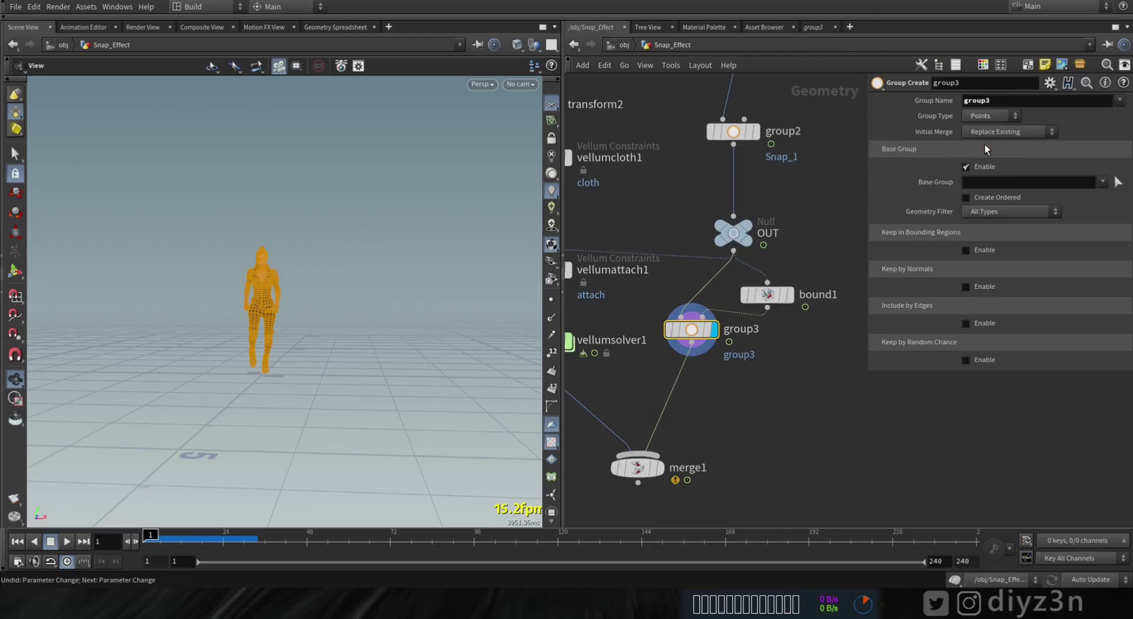
Set group3 to a Points group named DEL with Base Group disabled and Keep in Bounding Regions using Bounding Object
left_click(984, 167)
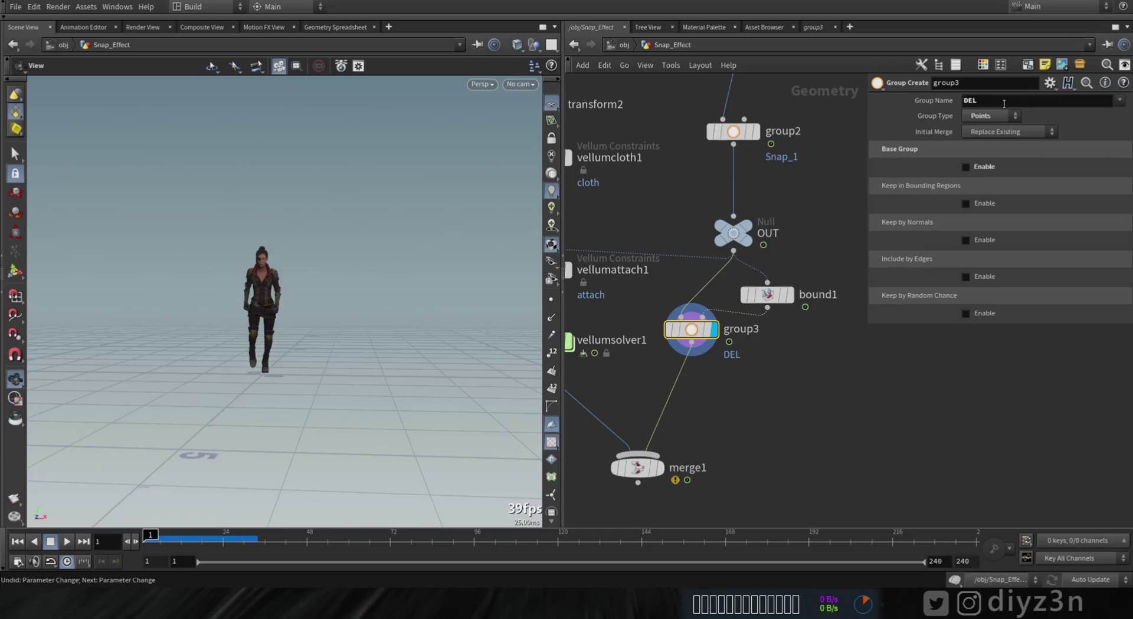
left_click(973, 202)
left_click(1003, 218)
left_click(1002, 255)
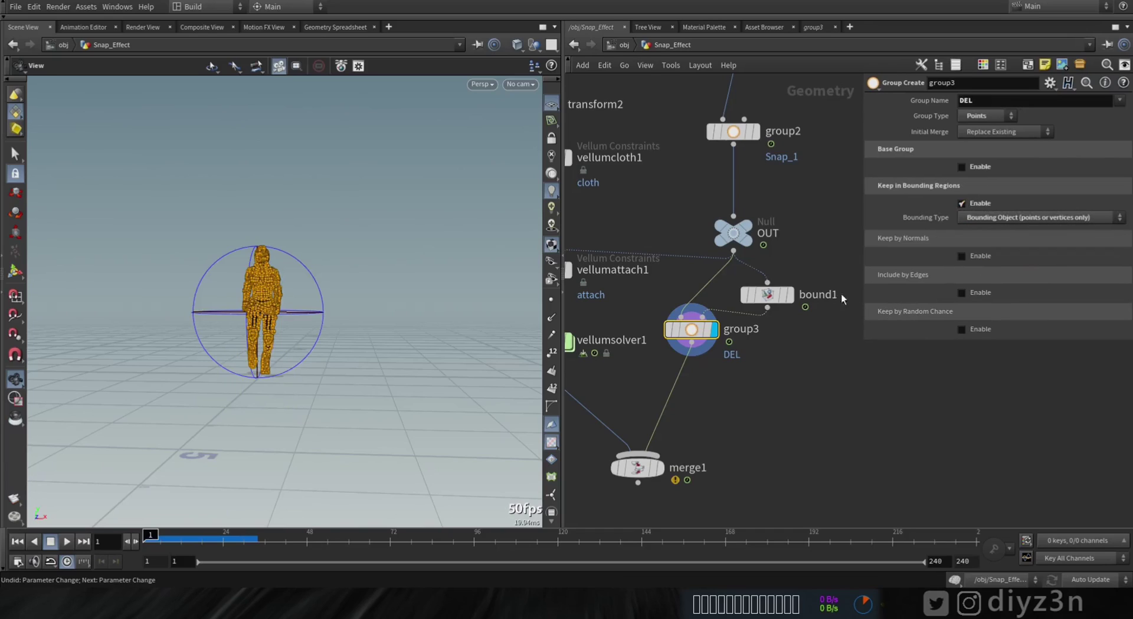
Insert a Delete node between group3 and merge1 and display it
key("Tab")
type("de")
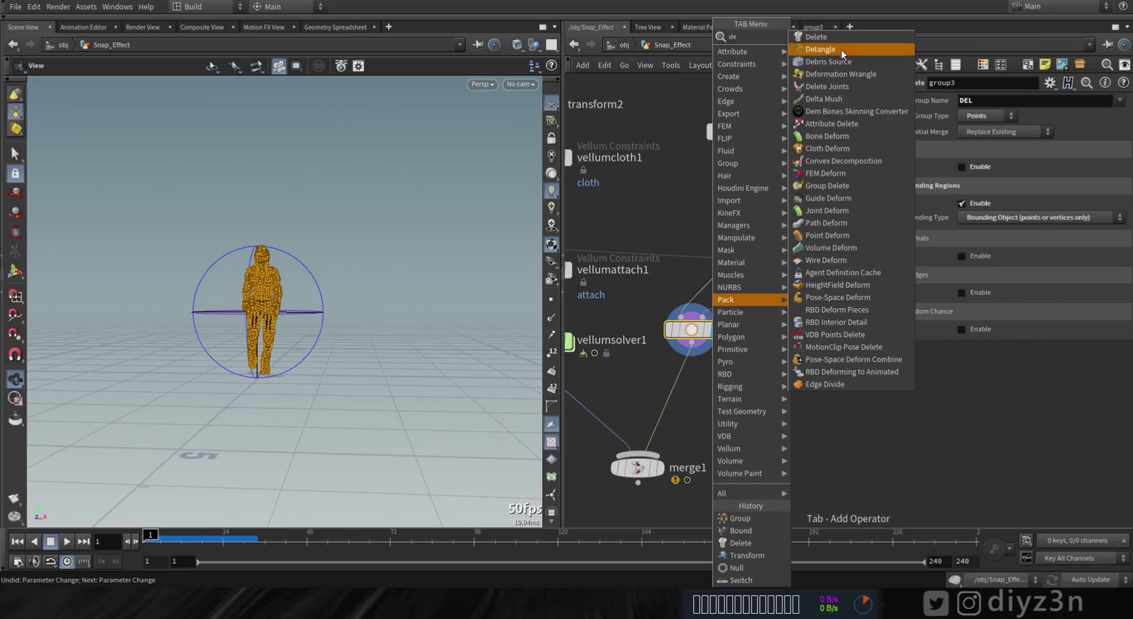
left_click(843, 51)
left_click(678, 378)
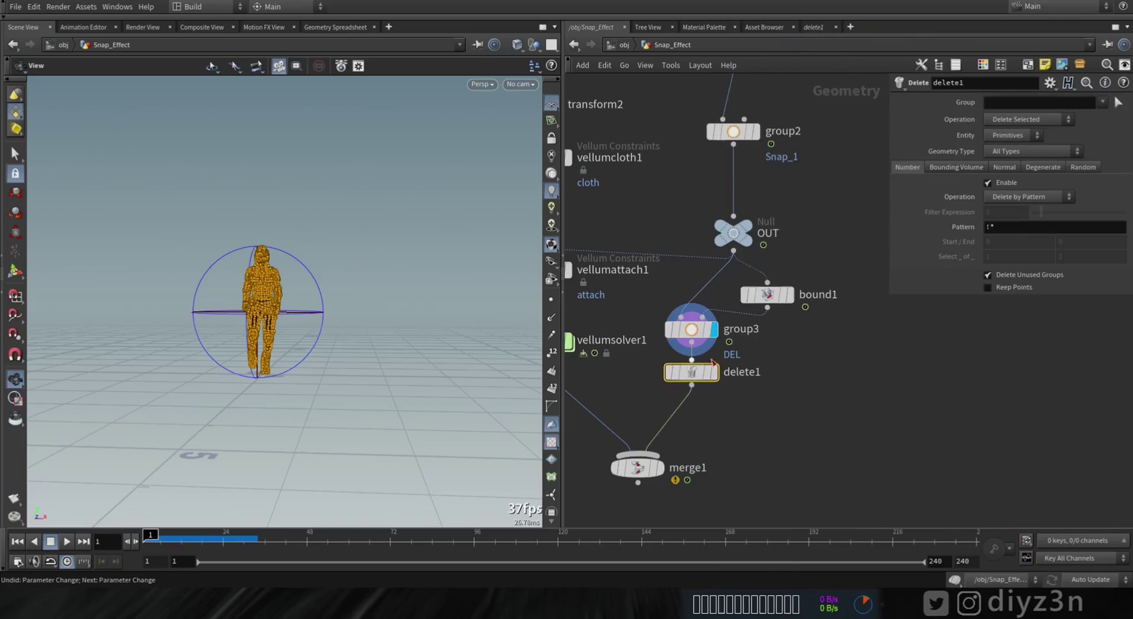
left_click(714, 373)
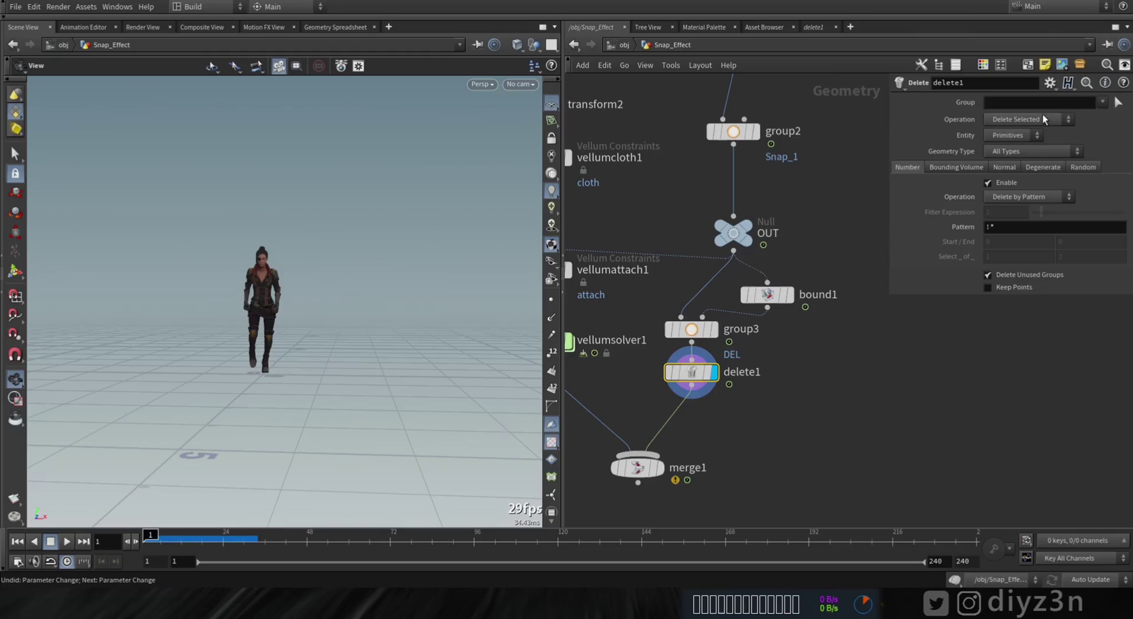
Configure delete1 to use group DEL with Delete Non-Selected as the operation and Points as the entity
left_click(1102, 104)
left_click(1024, 169)
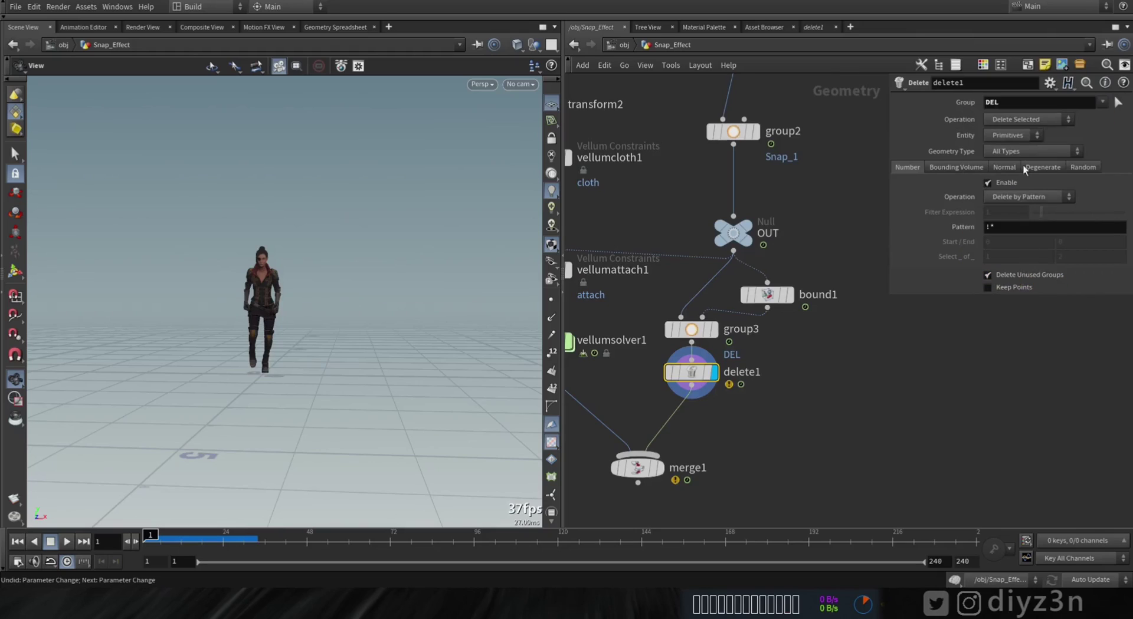
left_click(1019, 136)
left_click(1010, 150)
left_click(1027, 119)
left_click(1026, 133)
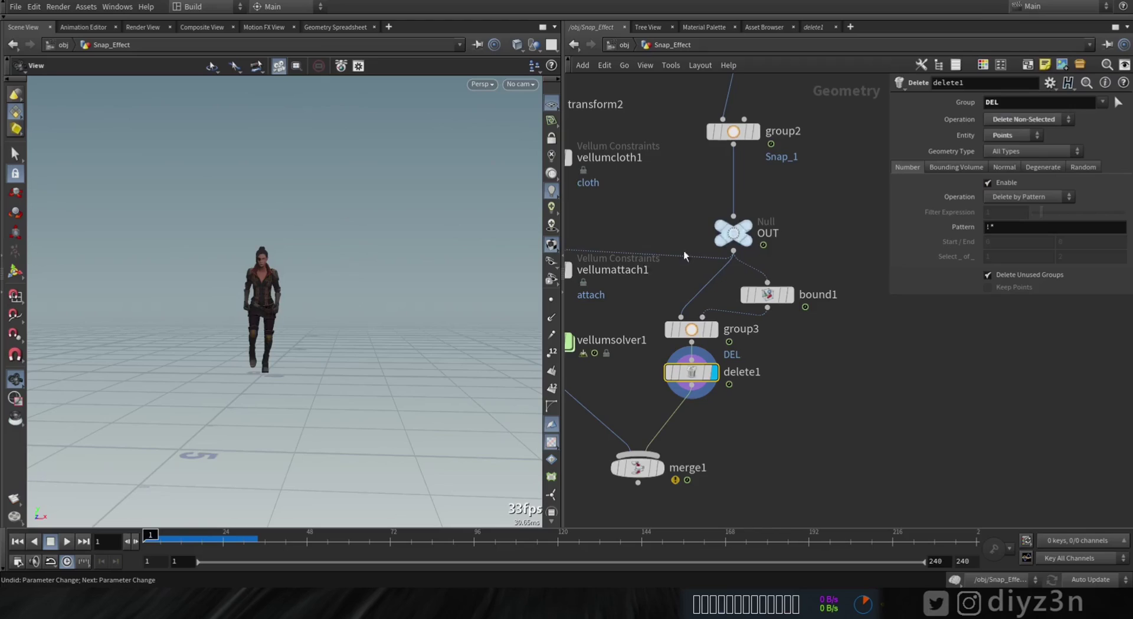
Display merge1 and scrub to frame 23 to find where the cape covers the character
left_click(660, 468)
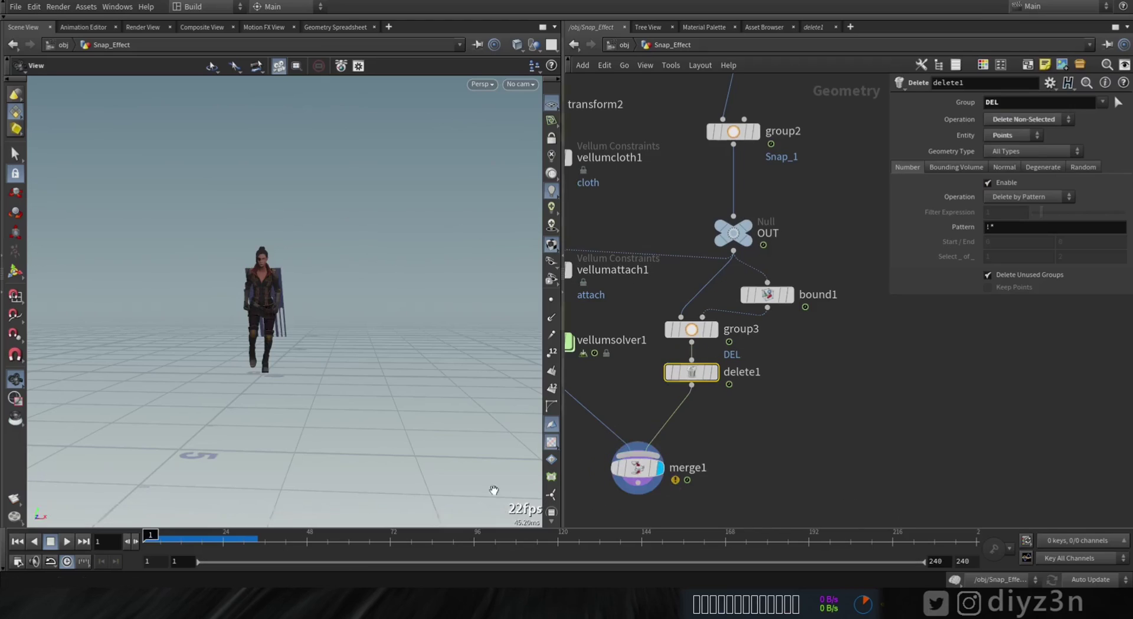
left_click_drag(148, 541, 201, 540)
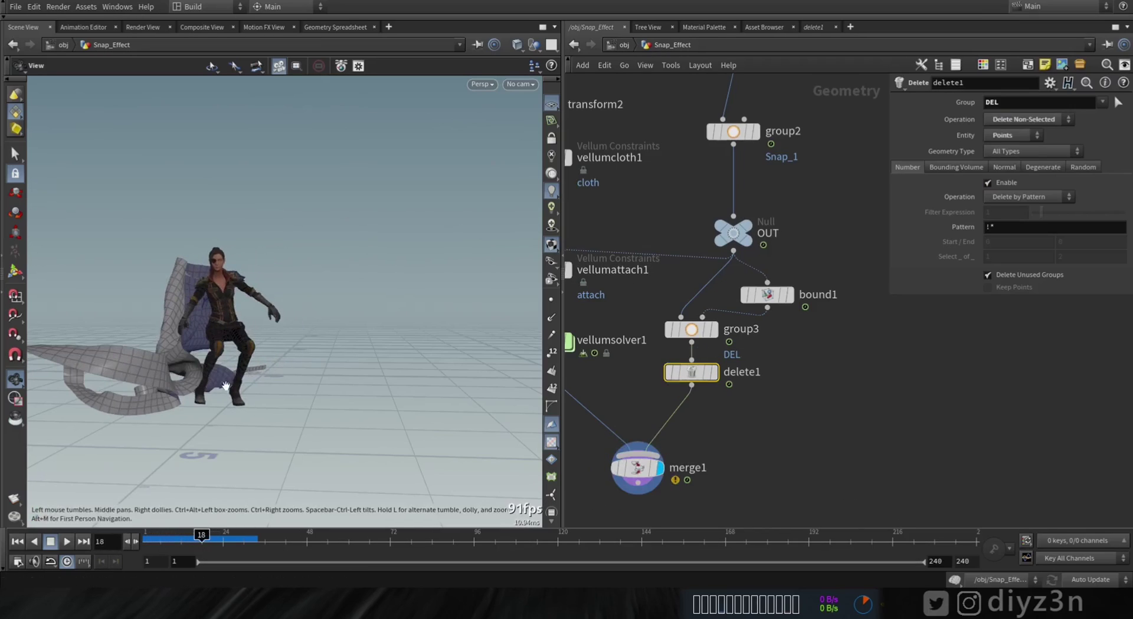
left_click_drag(207, 397, 242, 381)
left_click_drag(201, 537, 223, 532)
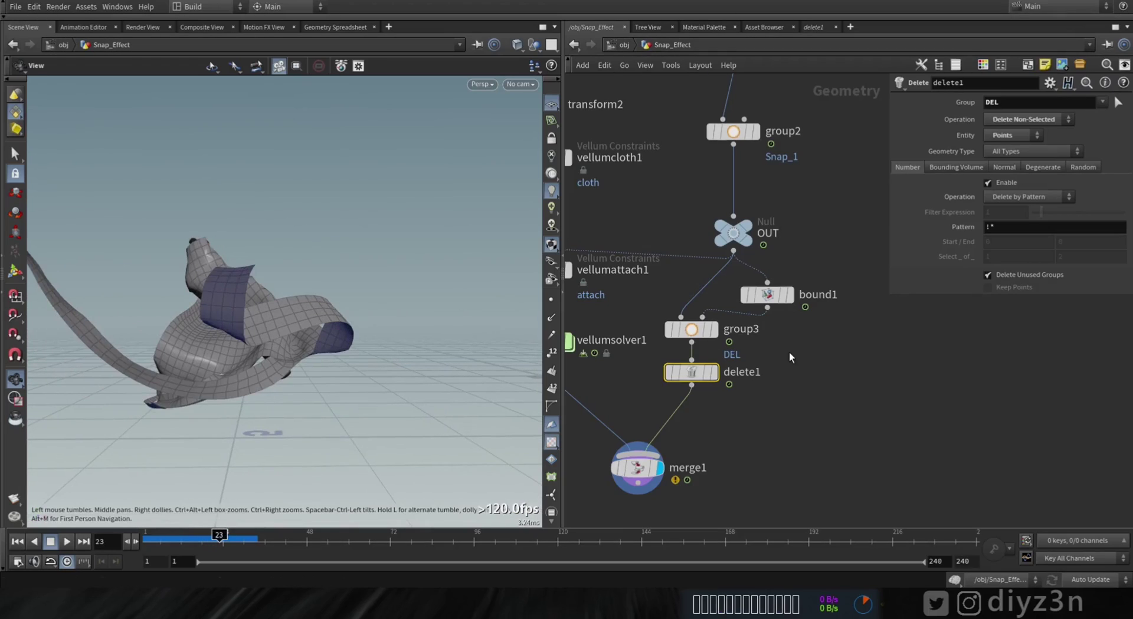
Display delete1, try Upper Padding offsets on bound1 to test cutting away the character, and undo them
left_click(768, 295)
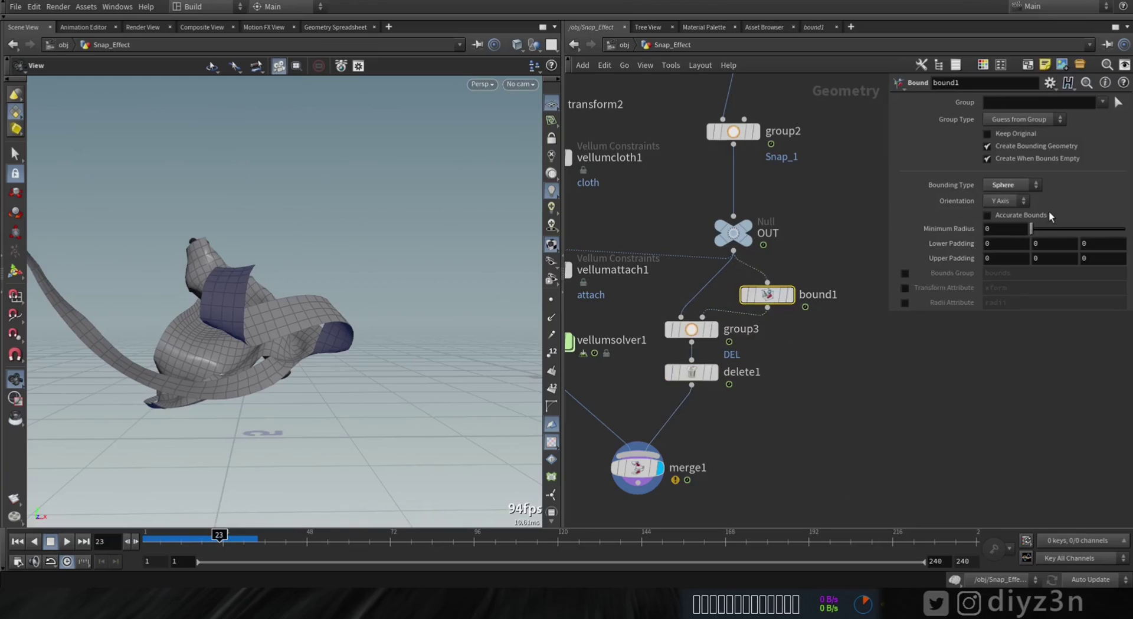
middle_click(1092, 258)
left_click(713, 372)
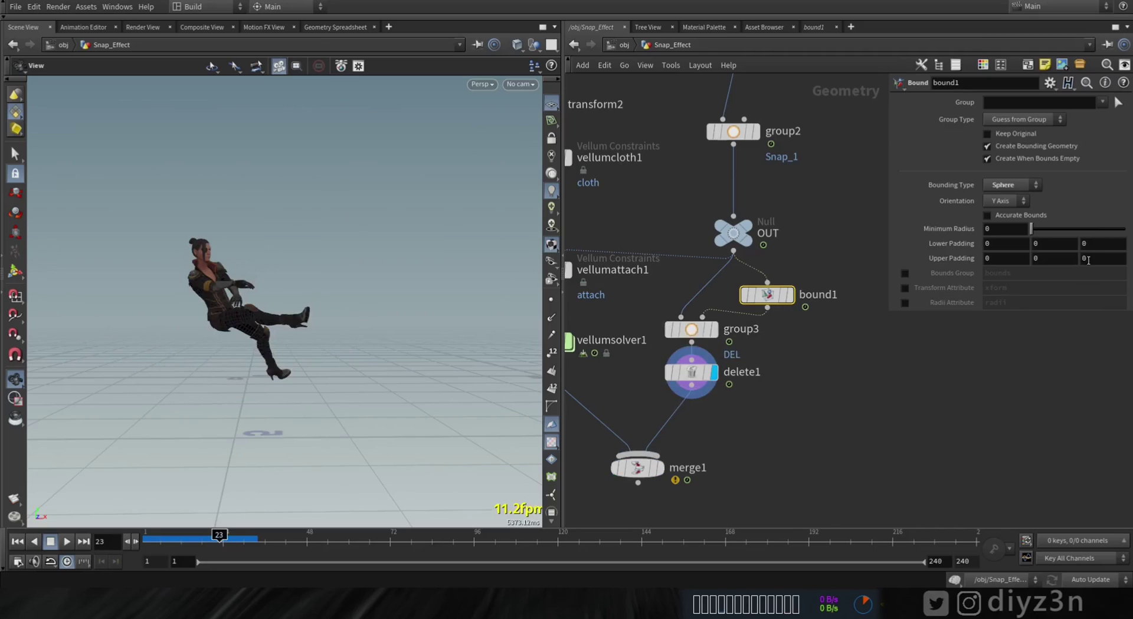
middle_click_drag(1096, 258, 1055, 302)
key("ctrl+z")
key("ctrl+z")
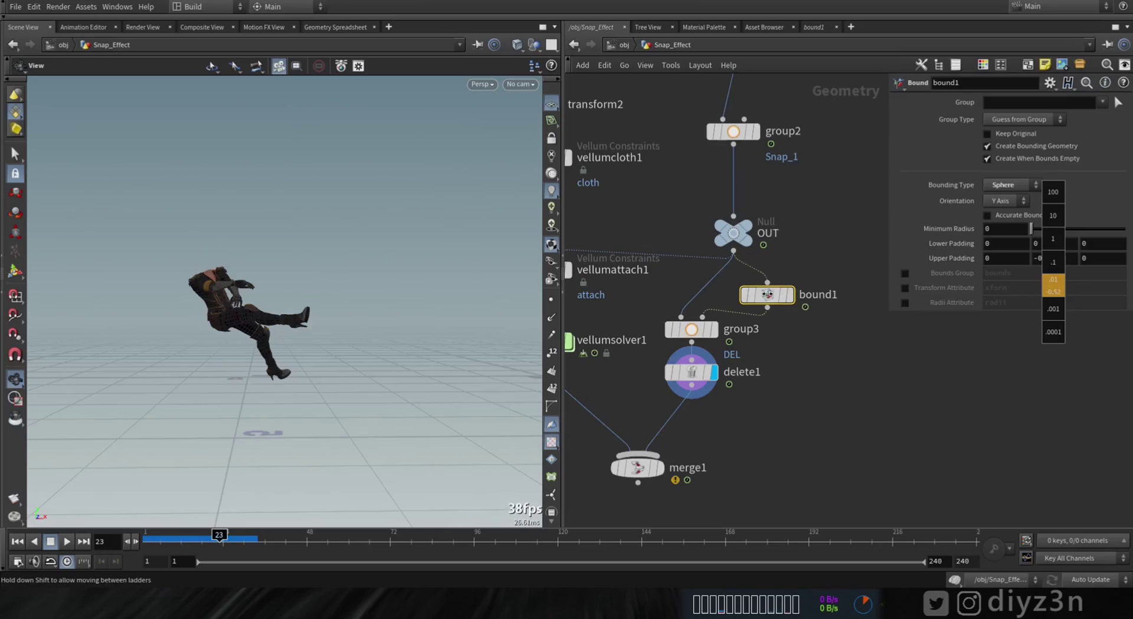
middle_click_drag(1053, 286, 1055, 266)
key("ctrl+z")
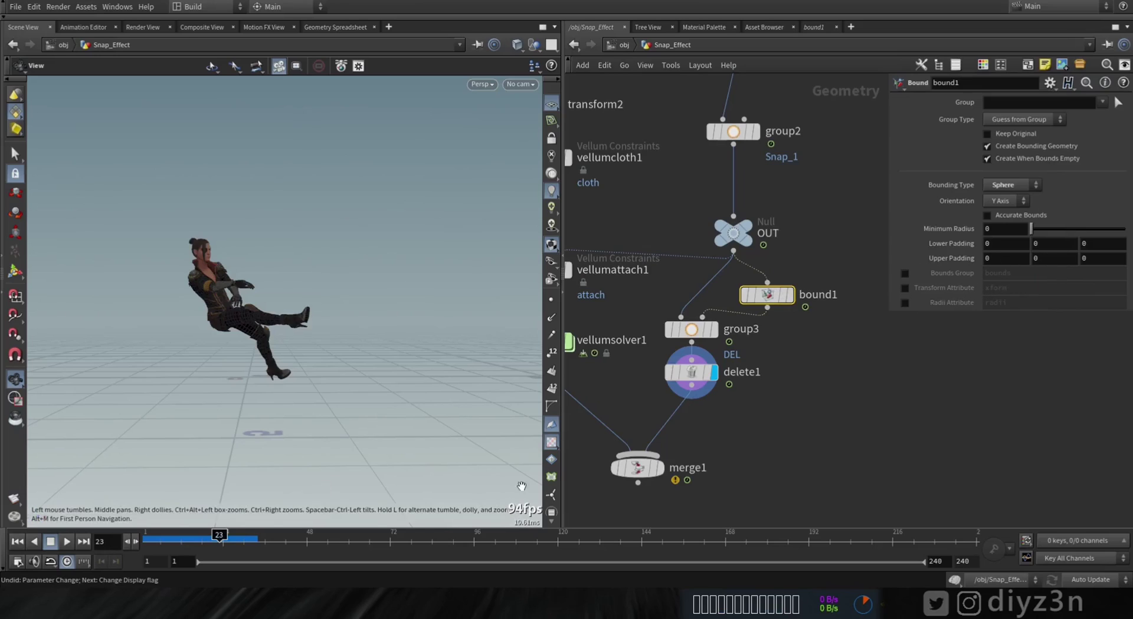
Display merge1, step back to frame 22, and keyframe bound1's Y Upper Padding at 0
left_click(659, 468)
left_click(129, 543)
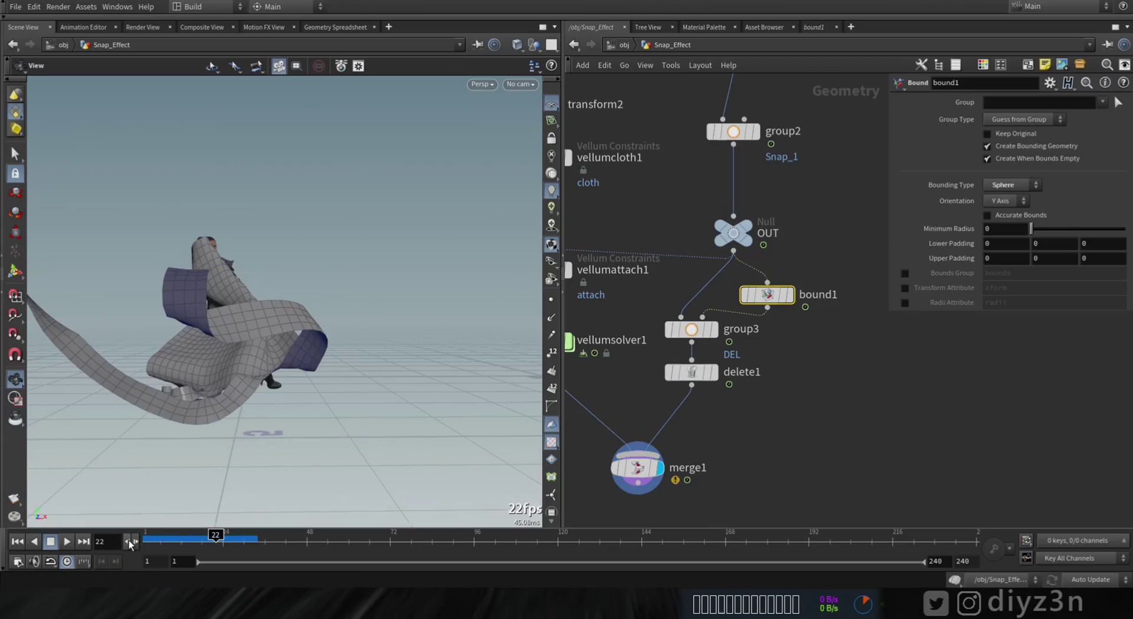
left_click(1034, 259, "alt")
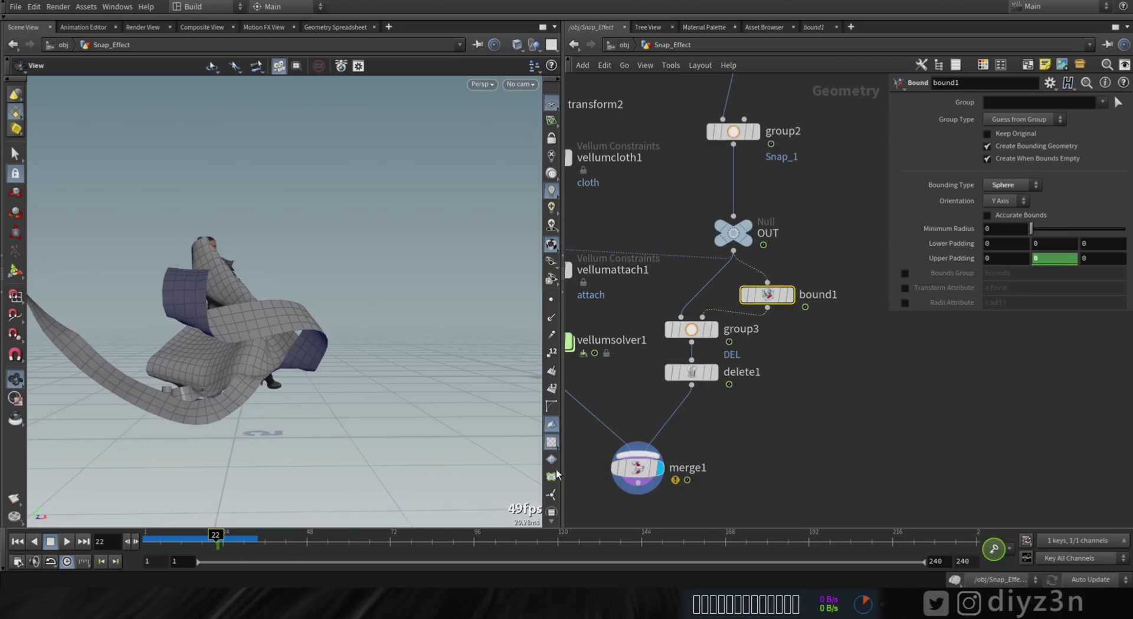
Advance to frame 25 and set bound1's animated Y Upper Padding to -0.5
left_click(134, 541)
left_click(135, 542)
left_click(134, 542)
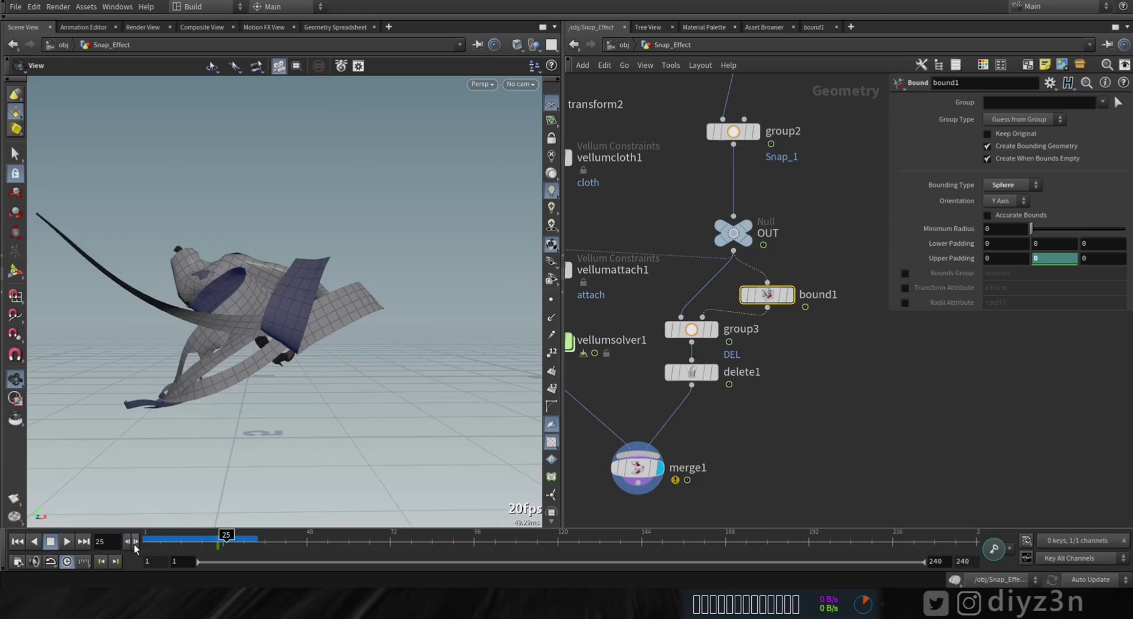
middle_click_drag(1048, 261, 1019, 287)
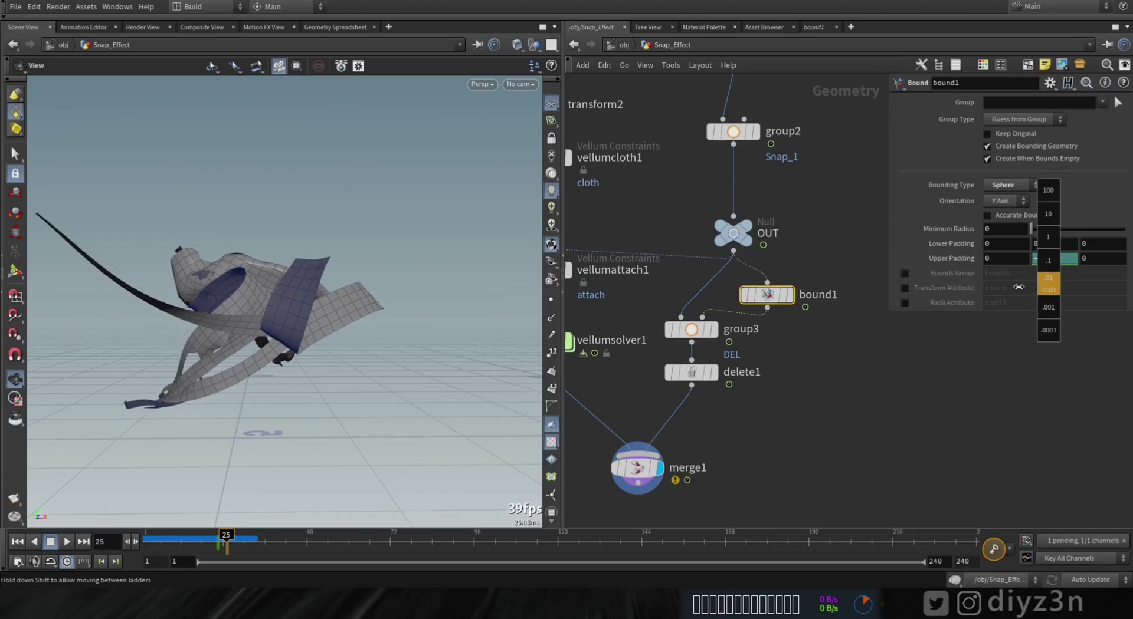
middle_click_drag(816, 289, 1068, 282)
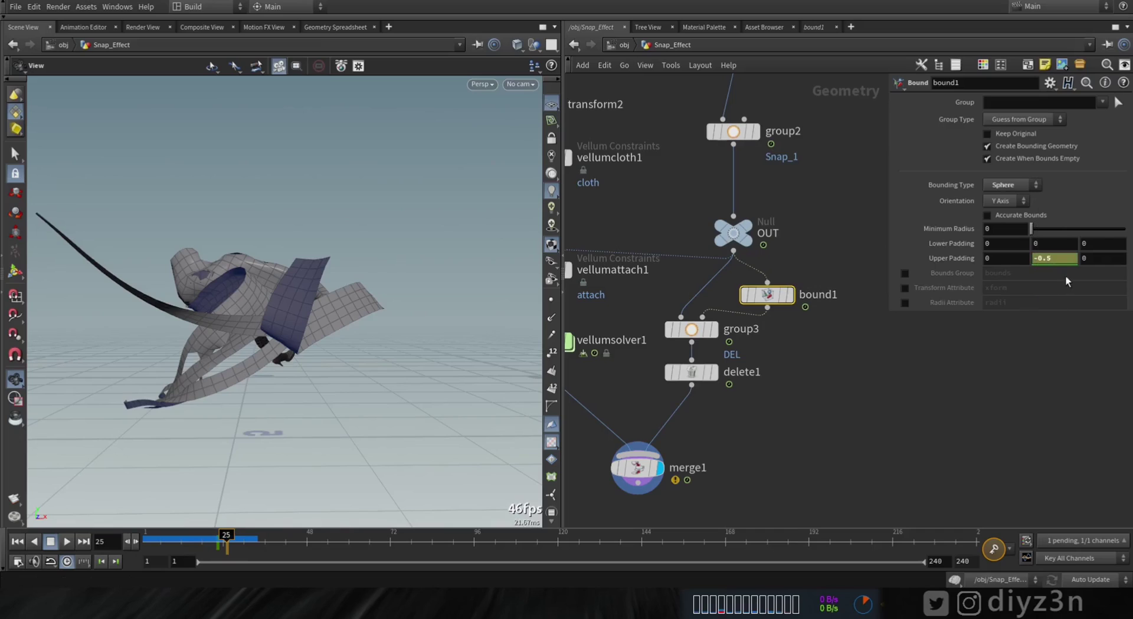
Scrub to frame 24, display delete1 to examine the cut on the character, and undo the test parameter change
mouse_move(225, 540)
left_mouse_down()
mouse_move(202, 541)
mouse_move(222, 556)
left_mouse_up()
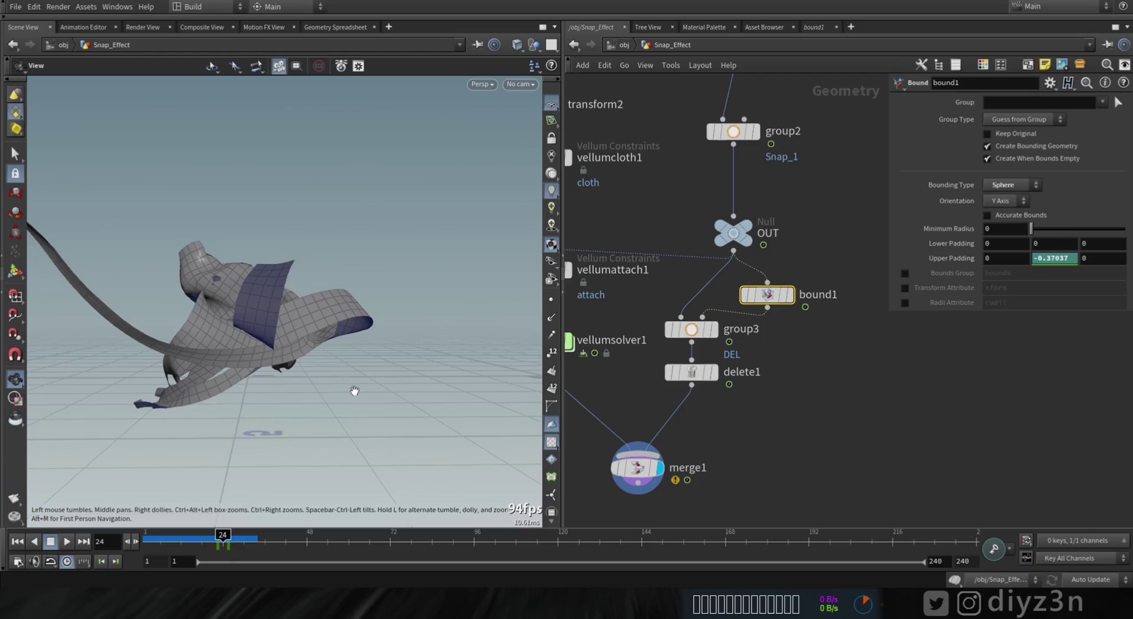
left_click(714, 372)
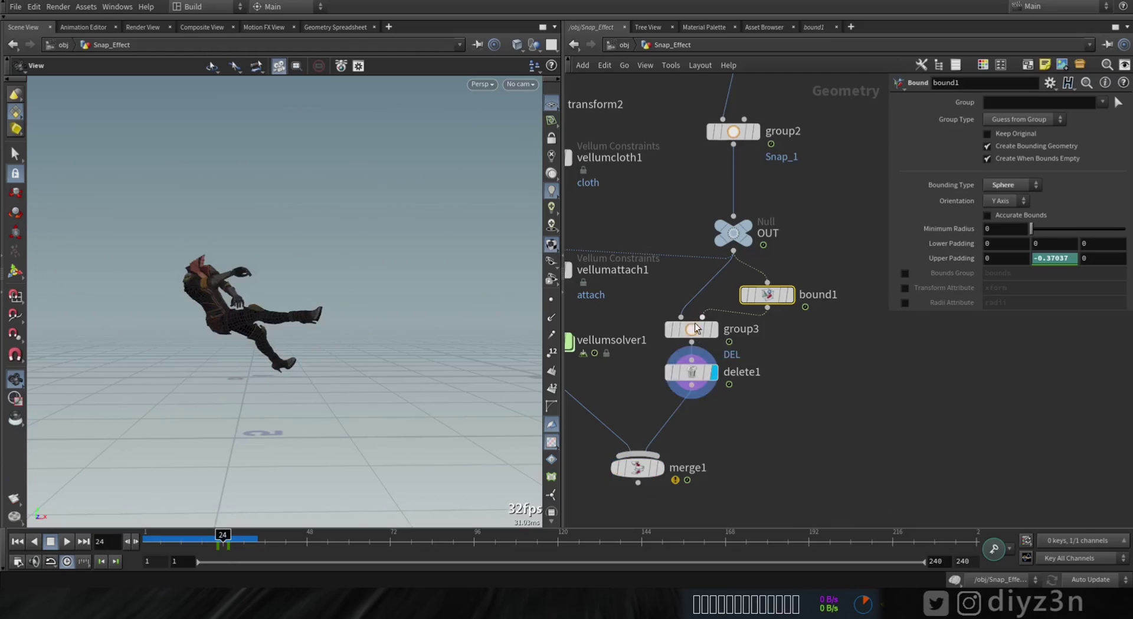
key("ctrl+z")
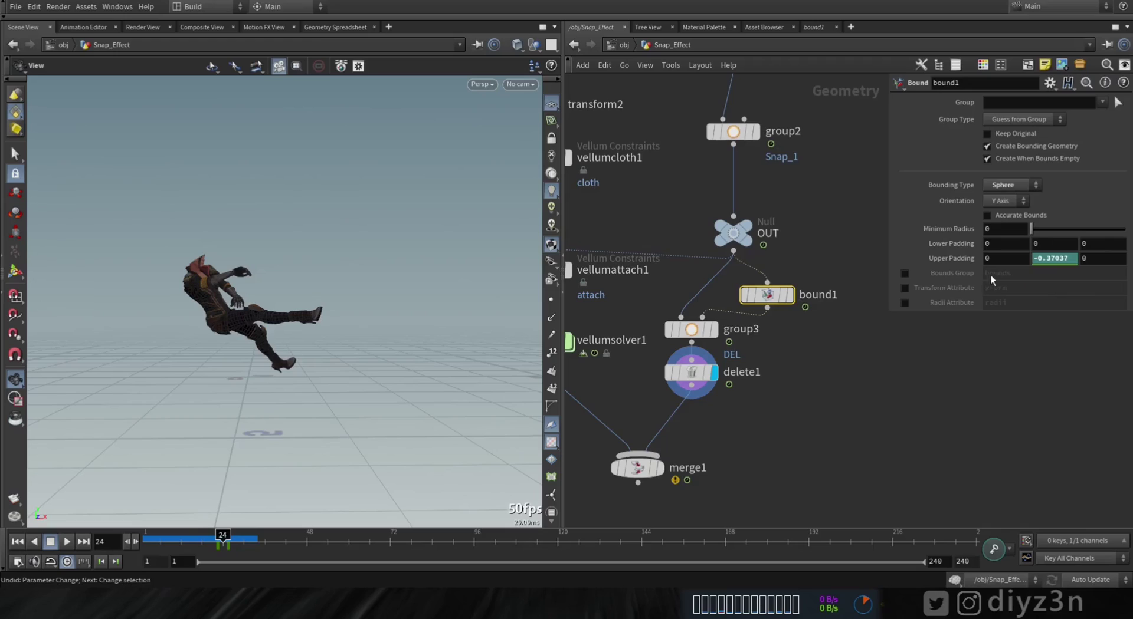
Display merge1, keyframe bound1's X Upper Padding at 0 on frame 24, and set it to -2.7 on frame 25
left_click(658, 468)
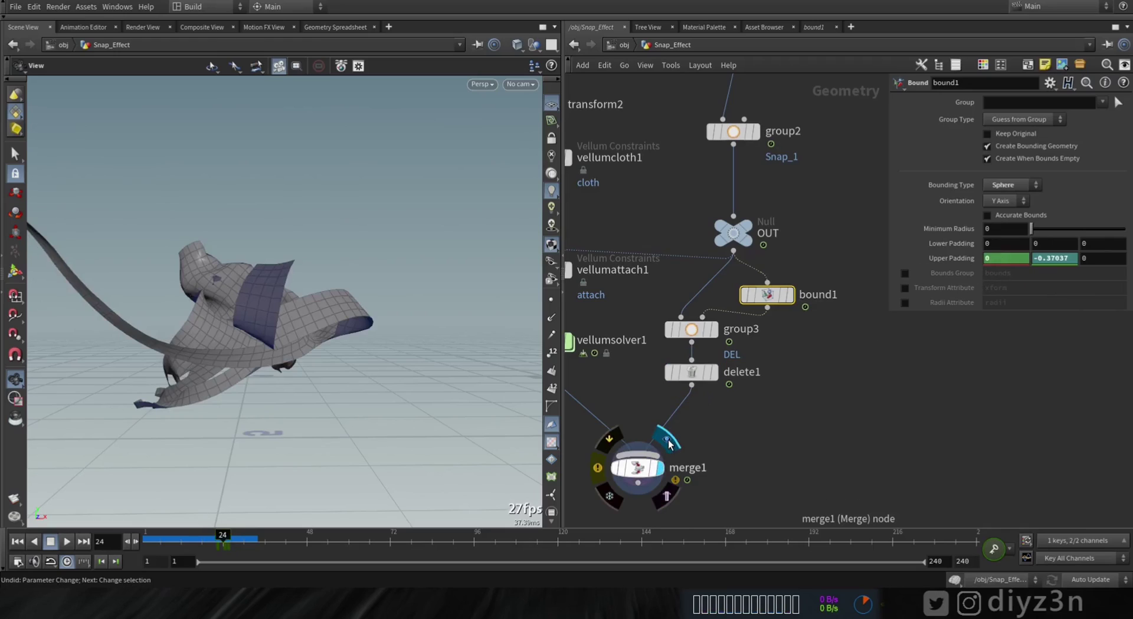
left_click(135, 542)
left_click(135, 542)
left_click(127, 543)
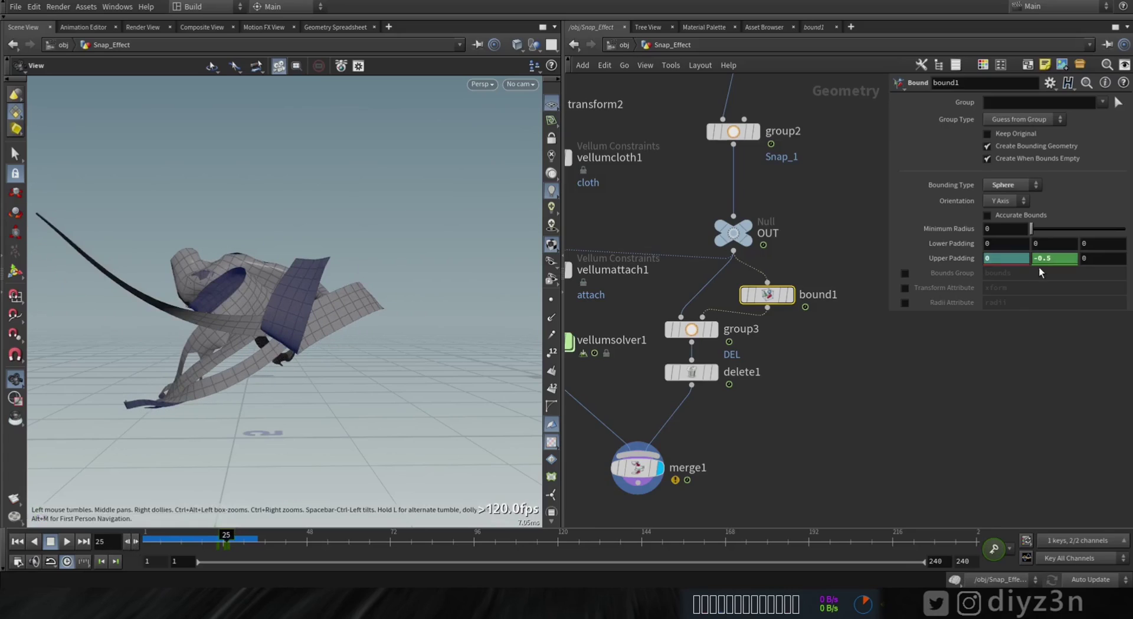
middle_click_drag(989, 260, 921, 285)
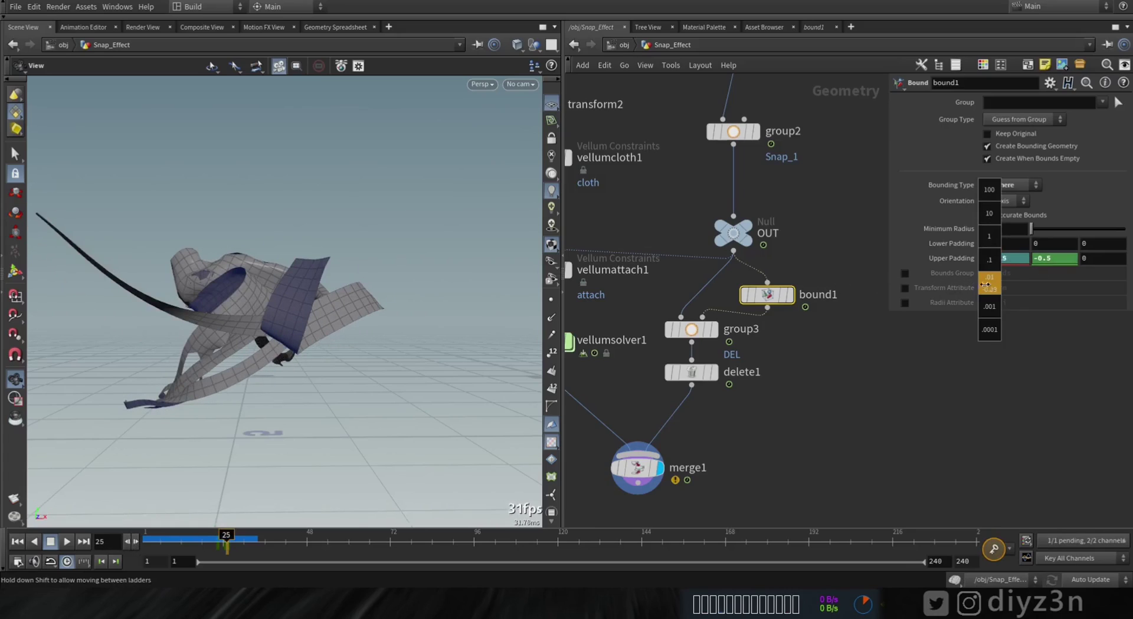
middle_click_drag(840, 263, 784, 263)
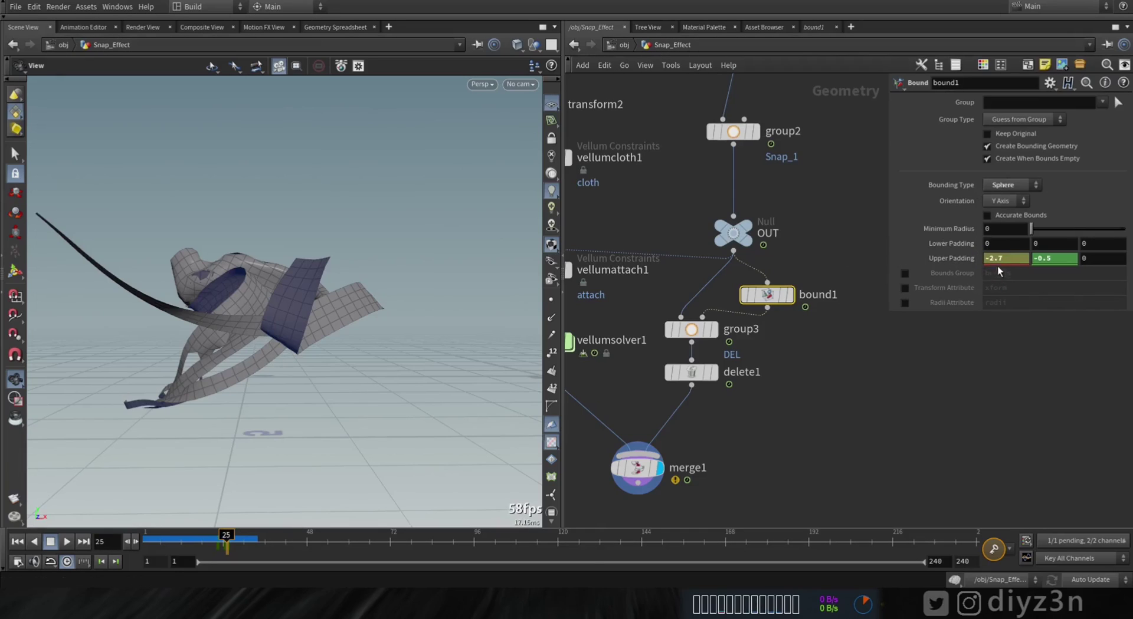
Play the merged cape and character simulation from the start to about frame 40 to review the deletion
left_click_drag(226, 540, 59, 546)
left_click(63, 542)
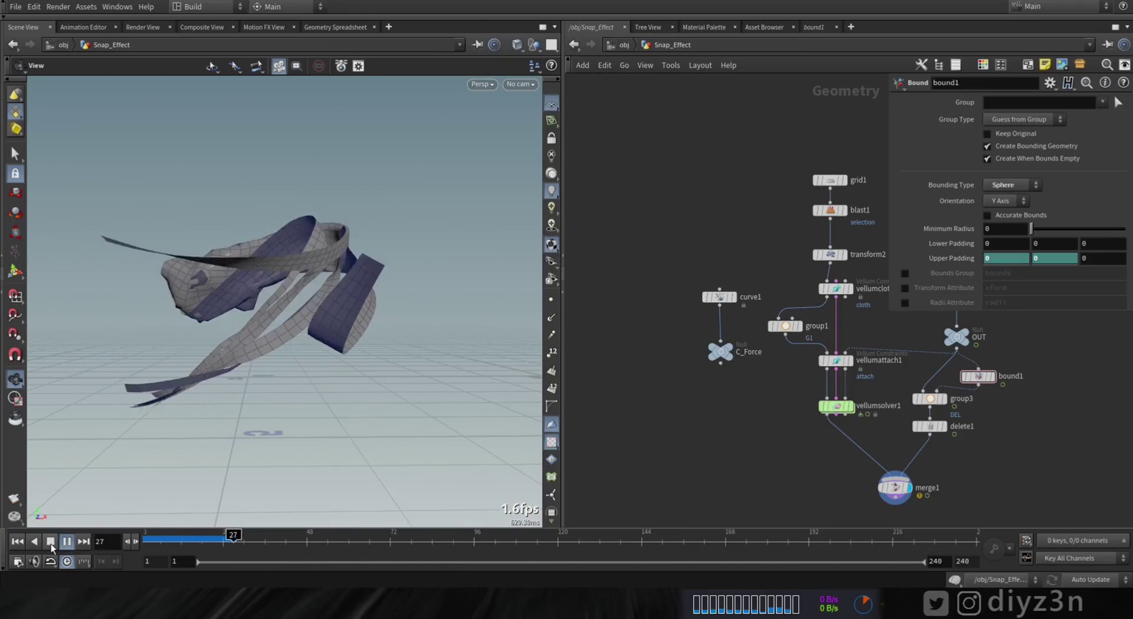
left_click(51, 543)
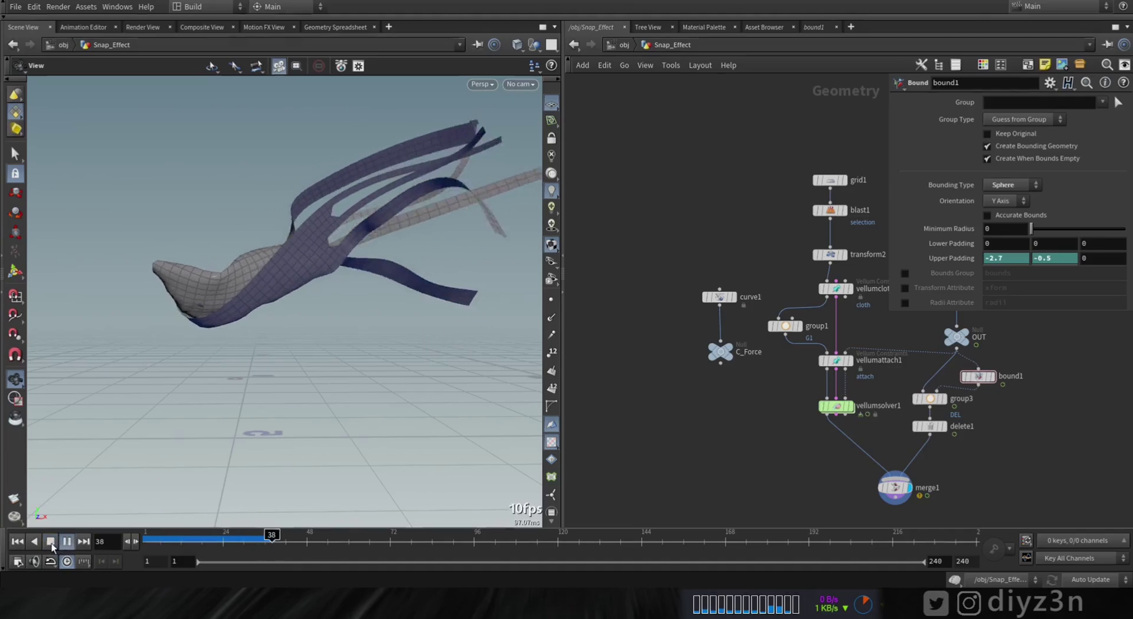
left_click(65, 543)
Display vellumsolver1 and examine the collision geometry using its Show Collision visualization option
middle_click(832, 411)
middle_click_drag(725, 420, 596, 369)
scroll(688, 374, "up", 4)
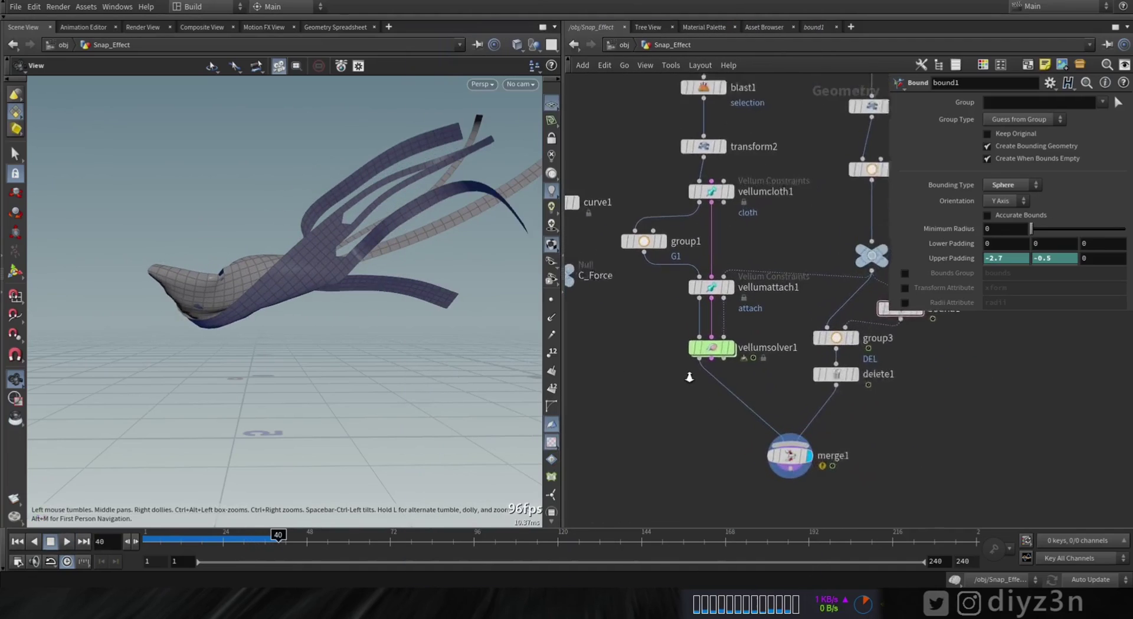
mouse_move(737, 369)
left_click(740, 321)
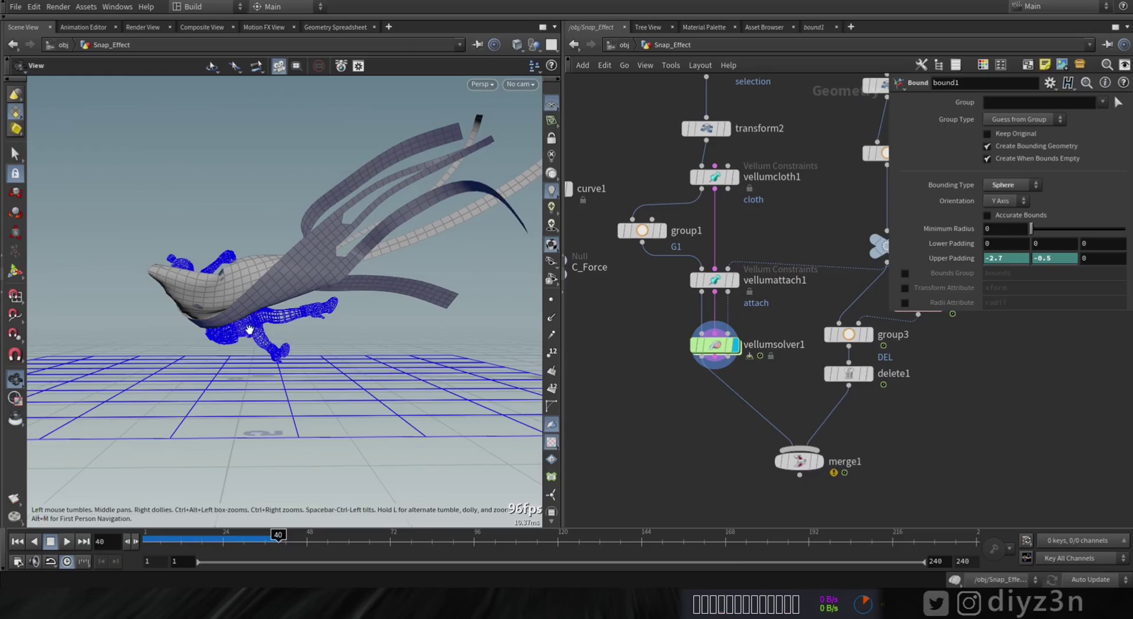
left_click(714, 345)
left_click(993, 131)
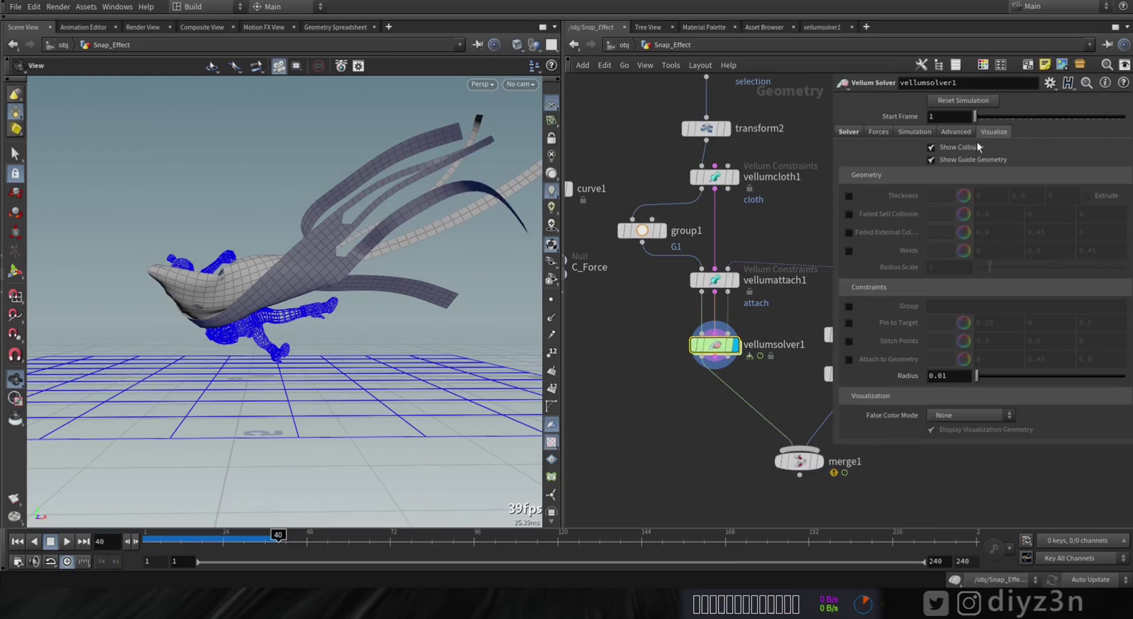
left_click(932, 147)
Move vellumsolver1 down, return to frame 1, and insert a Switch node on the collision wire between vellumattach1 and vellumsolver1
middle_click_drag(715, 350, 641, 325)
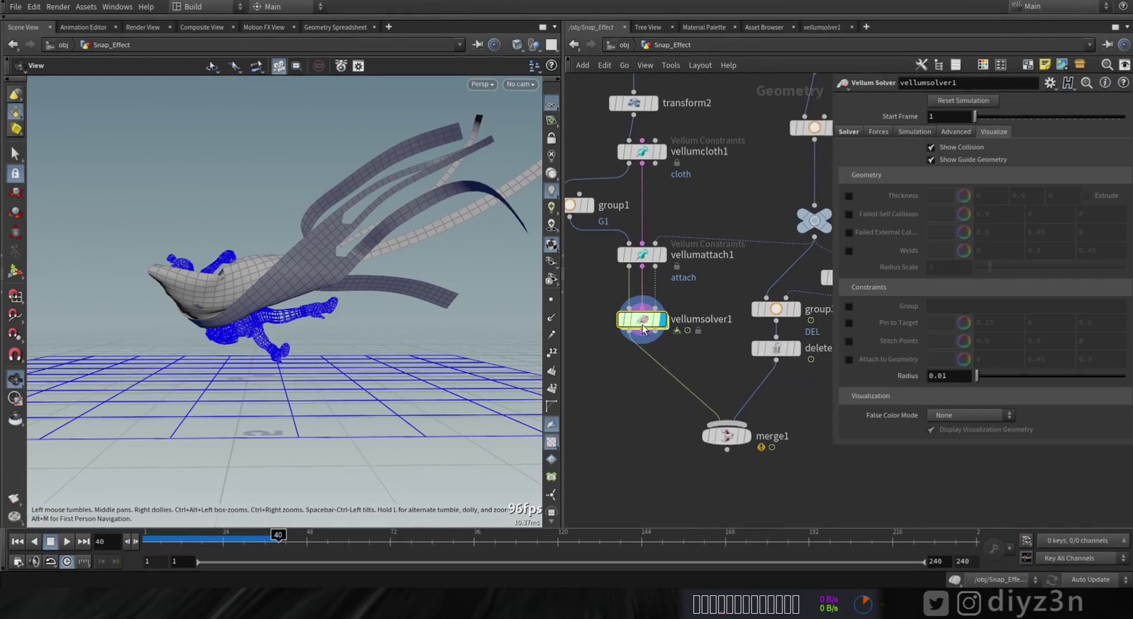
left_click_drag(642, 324, 642, 382)
scroll(682, 329, "up", 2)
key("ctrl+Up")
key("Tab")
type("sw")
left_click(825, 51)
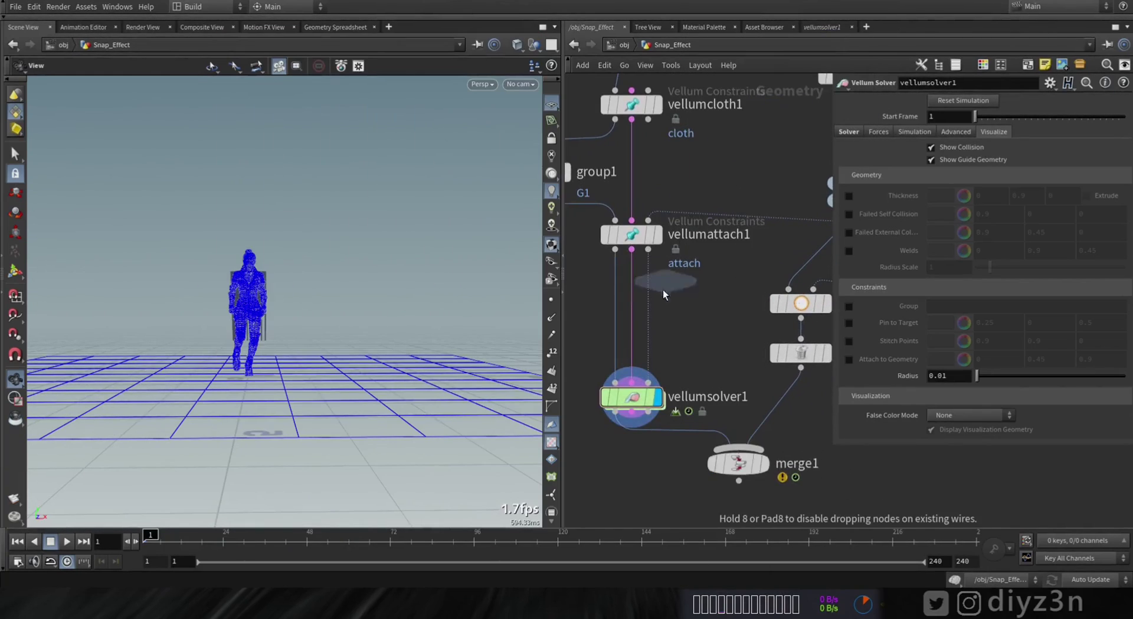
left_click(654, 324)
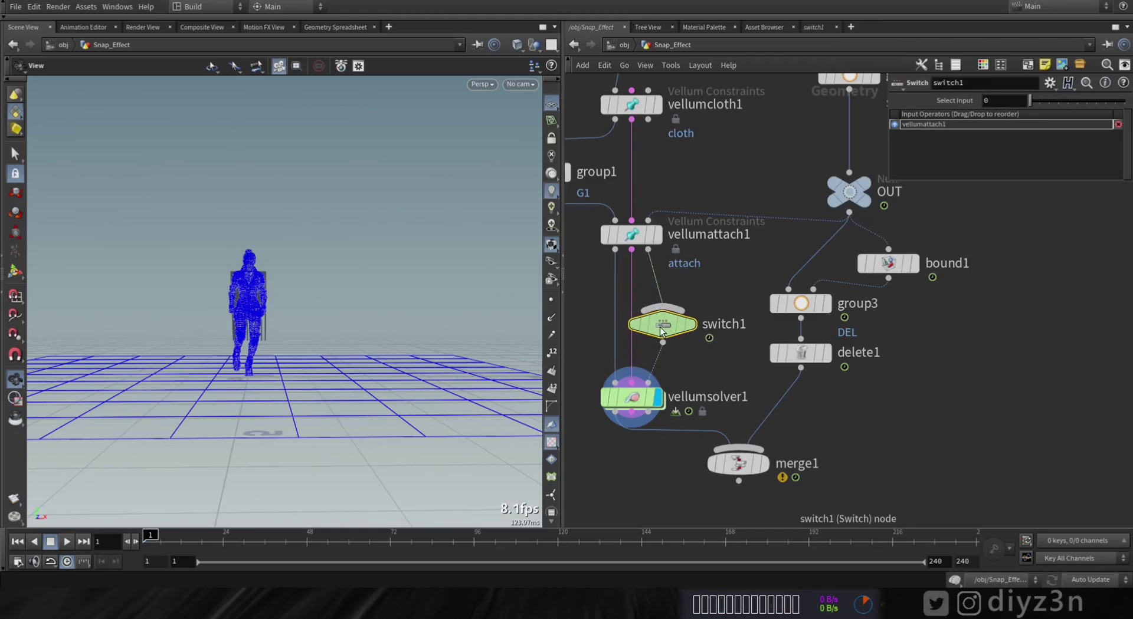
left_click_drag(662, 332, 652, 331)
Add a Null node and connect it as the second input of switch1
key("Tab")
type("nu")
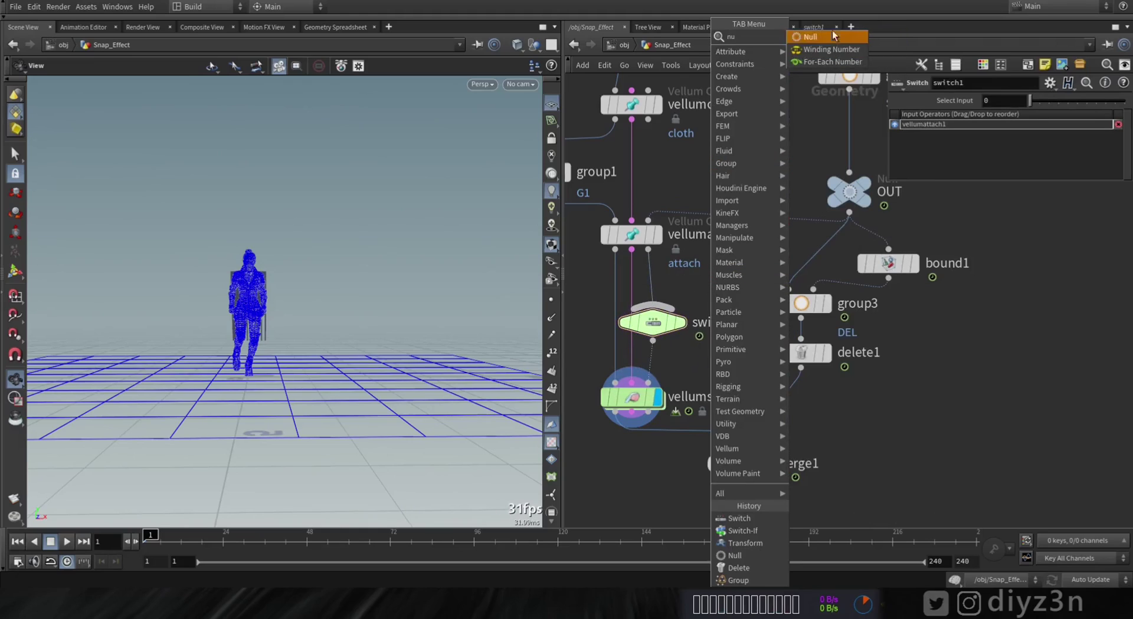
left_click(834, 36)
left_click(688, 300)
left_click(674, 309)
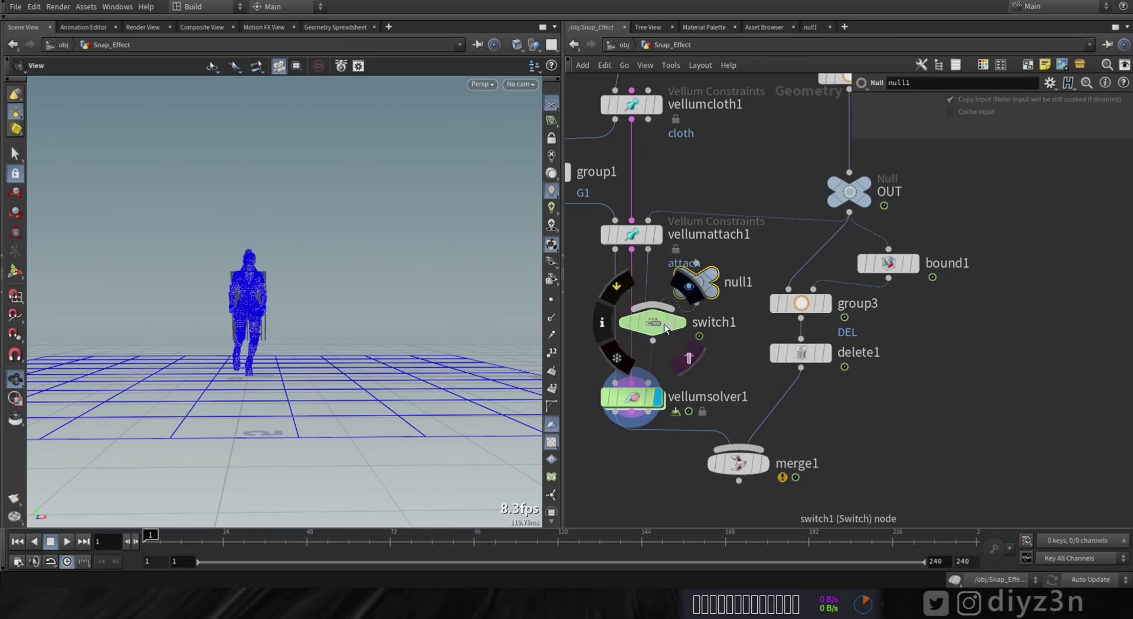
left_click_drag(664, 324, 671, 345)
Set switch1's Select Input expression to $F < 26 and reorder its inputs so null1 comes before vellumattach1
left_click(665, 340)
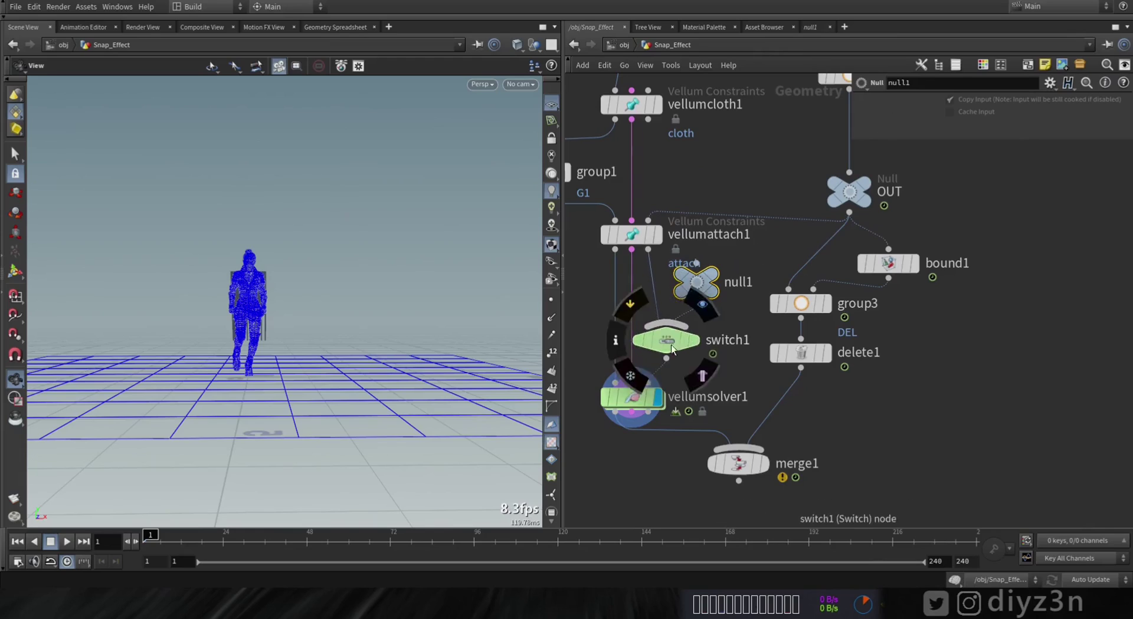
type("$F < 26")
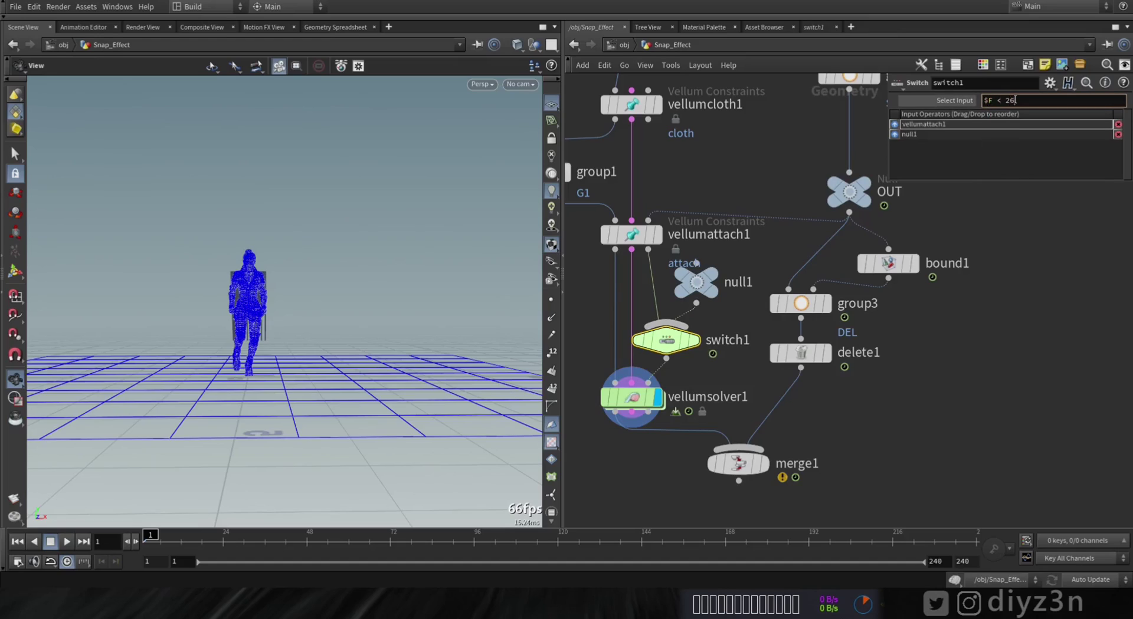
key("Return")
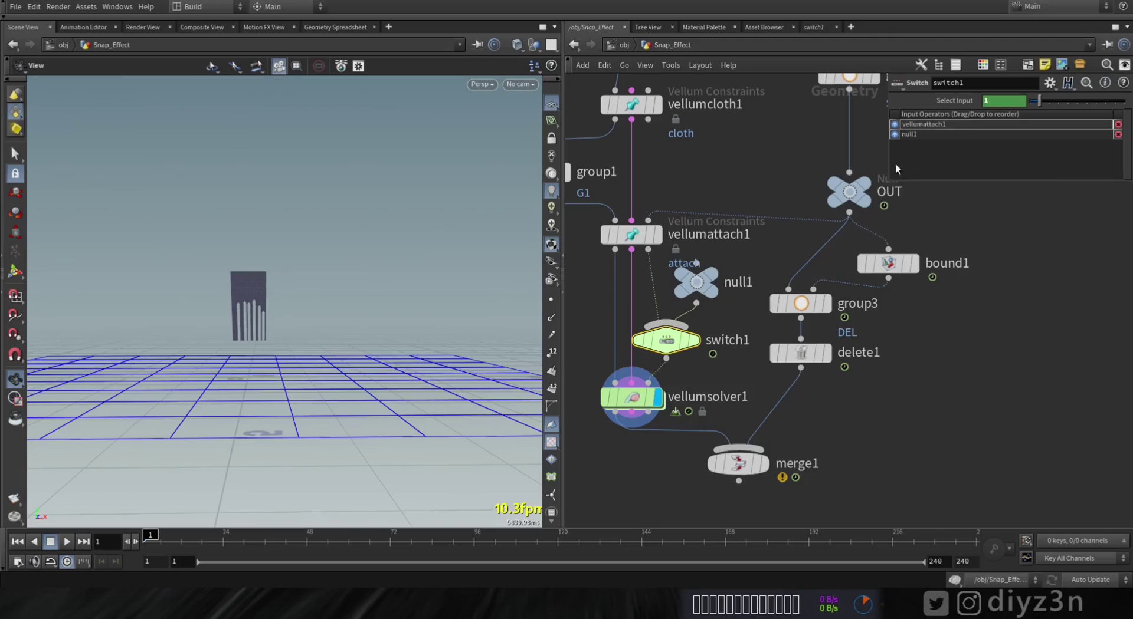
left_click_drag(902, 134, 902, 122)
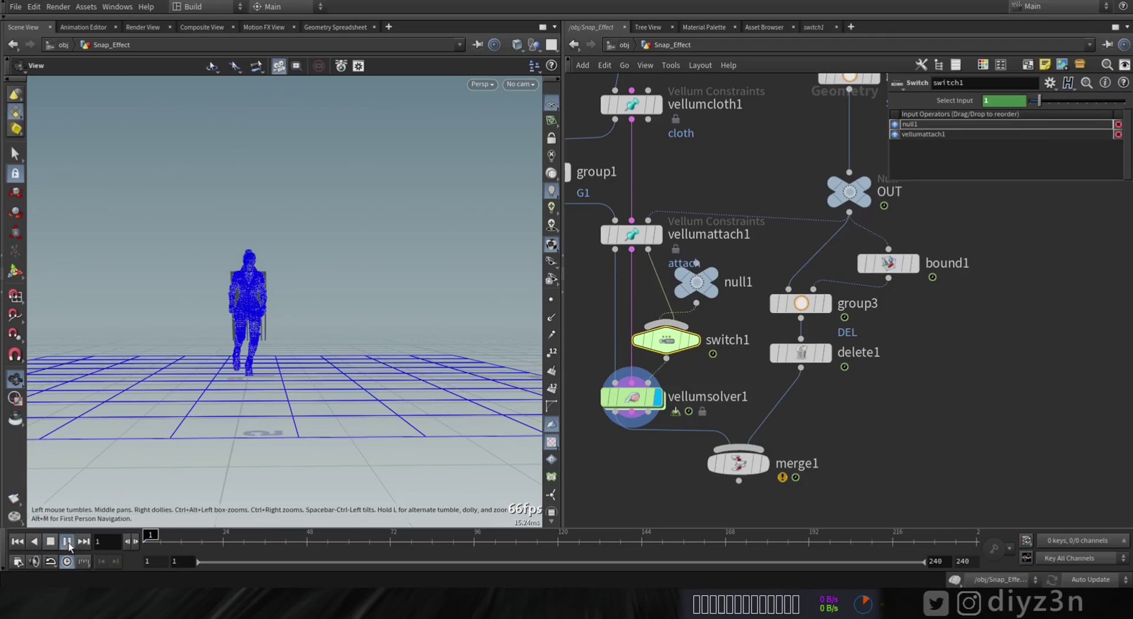
Play the solver simulation and scrub to frame 27 to examine the cape without the character collision
left_click(69, 542)
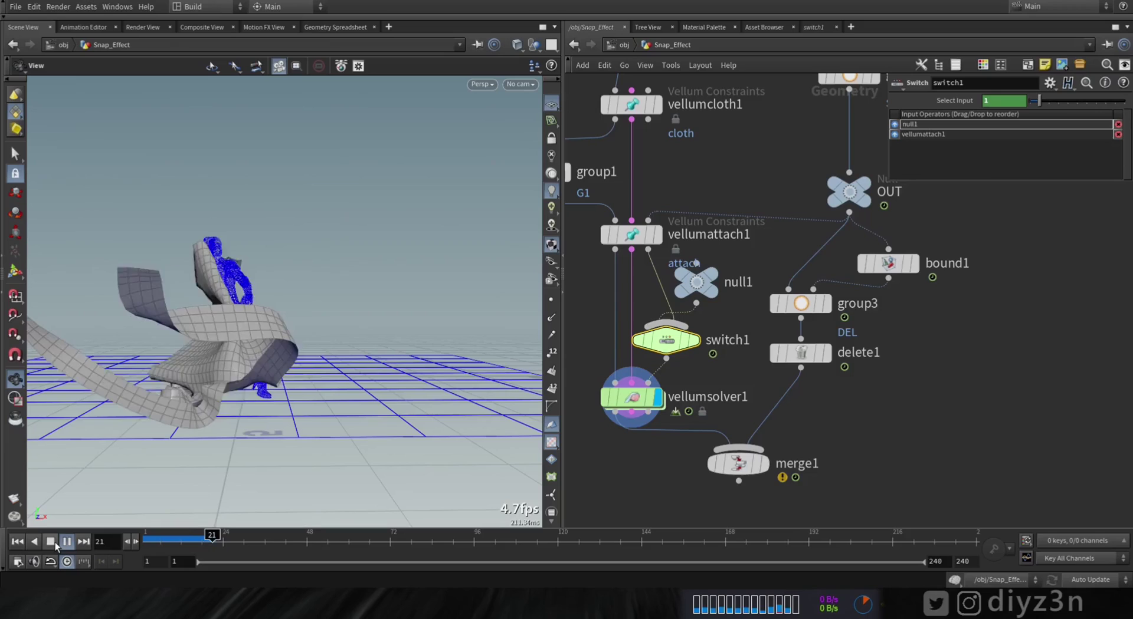
left_click(52, 542)
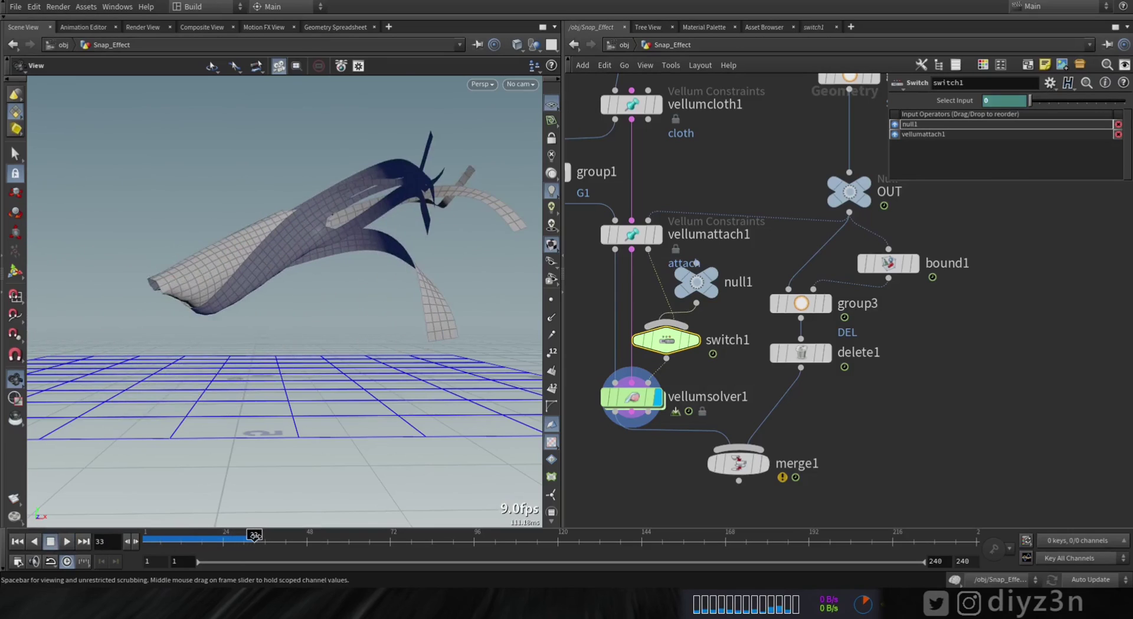
left_click(218, 538)
left_click_drag(219, 538, 233, 538)
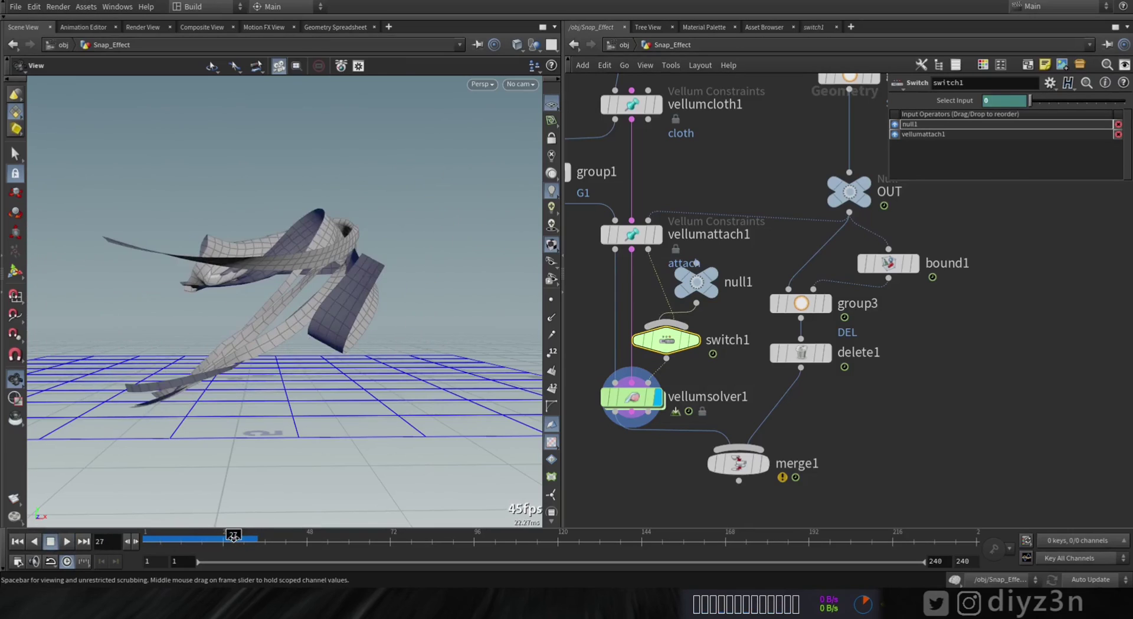
Display merge1 and replay the combined result from the first frame to about frame 56
middle_click_drag(670, 465, 666, 407)
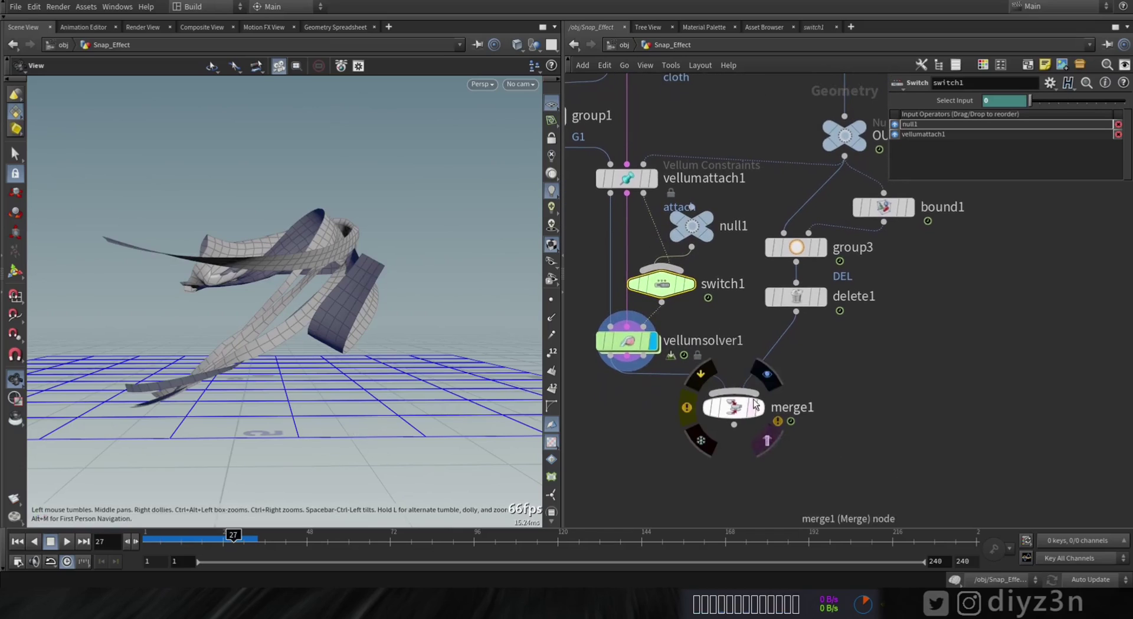
left_click(758, 407)
left_click(18, 541)
left_click(63, 542)
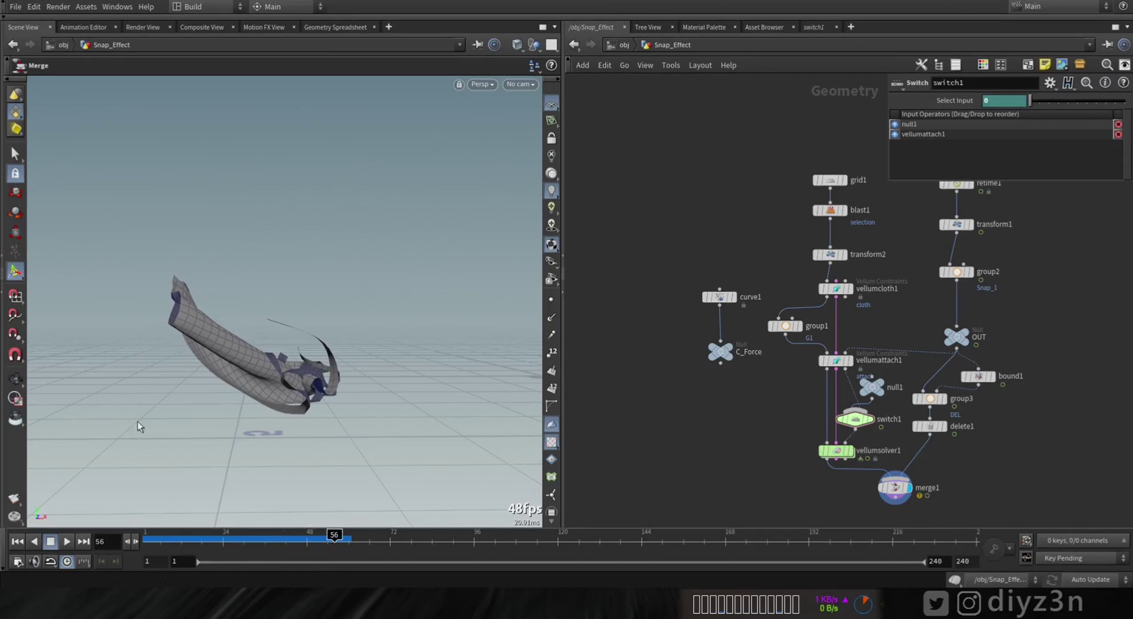
Select and display transform1, and keyframe its Translate Y at 0 on frame 25
middle_click_drag(743, 445, 641, 433)
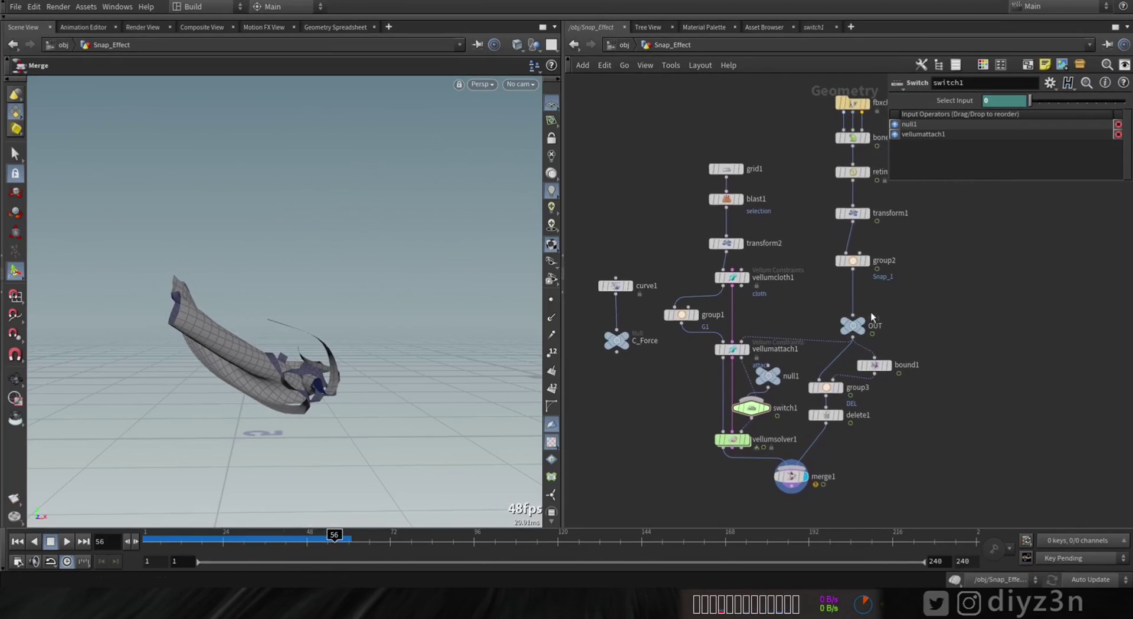
scroll(899, 296, "up", 4)
middle_click_drag(900, 296, 903, 384)
left_click(833, 264)
middle_click_drag(789, 277, 690, 282)
left_click(753, 264)
left_click(750, 264)
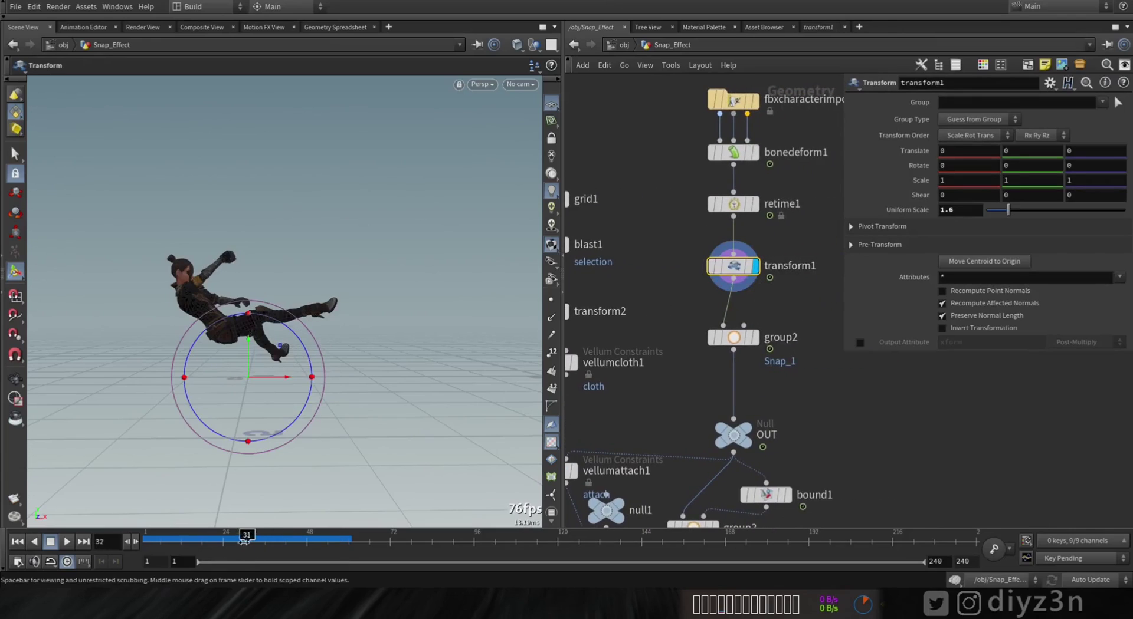
mouse_move(245, 540)
left_mouse_down()
mouse_move(177, 542)
mouse_move(224, 543)
mouse_move(227, 553)
left_mouse_up()
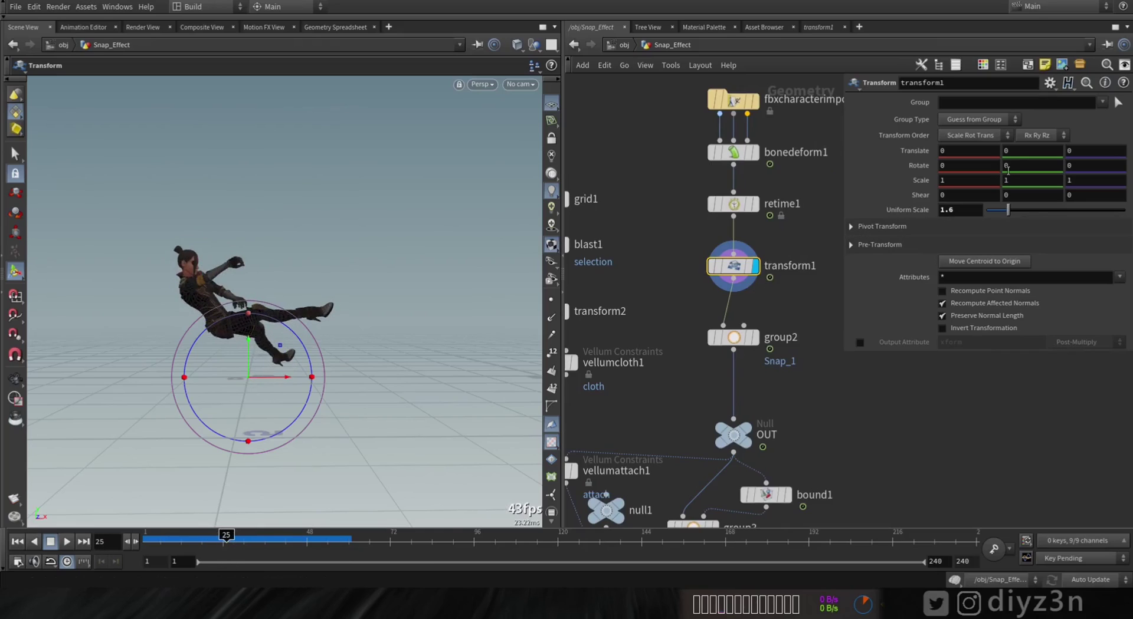
left_click(1018, 152, "alt")
Lower the character to a Translate Y of about -0.75 at frame 37 and set a key on transform1
left_click_drag(236, 537, 269, 538)
left_click_drag(279, 345, 277, 390)
left_click(1011, 551)
left_click(1069, 545)
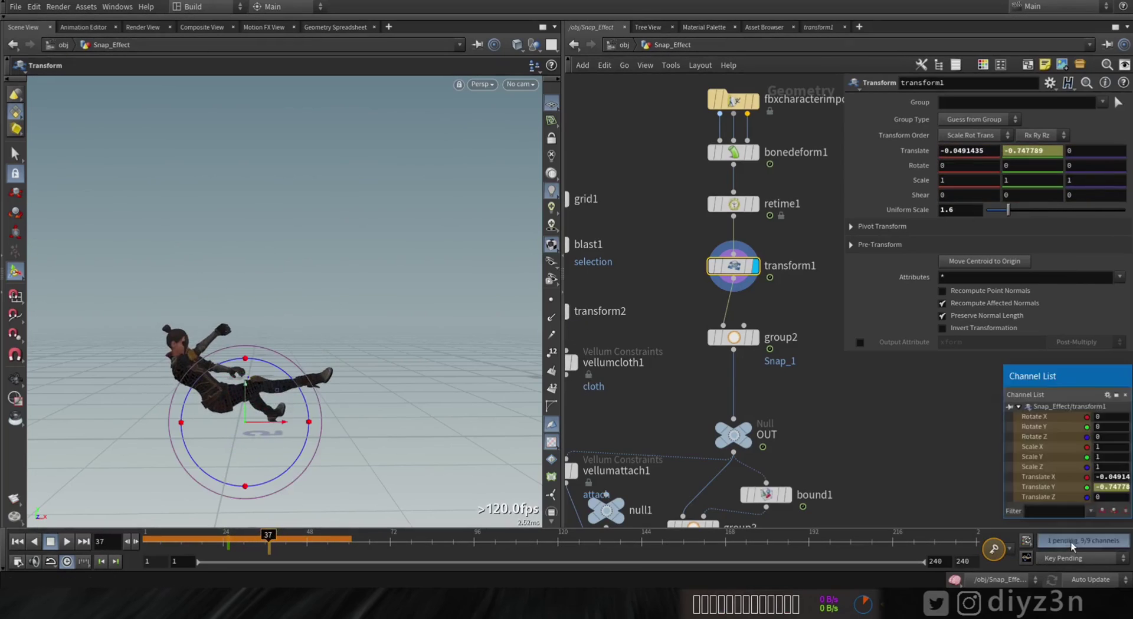
left_click(1066, 559)
left_click(994, 549)
Reshape transform1's Translate Y curve in the Animation Editor, lengthening the first key's flat tangent and steepening the last key's incoming tangent
left_click_drag(269, 552, 230, 552)
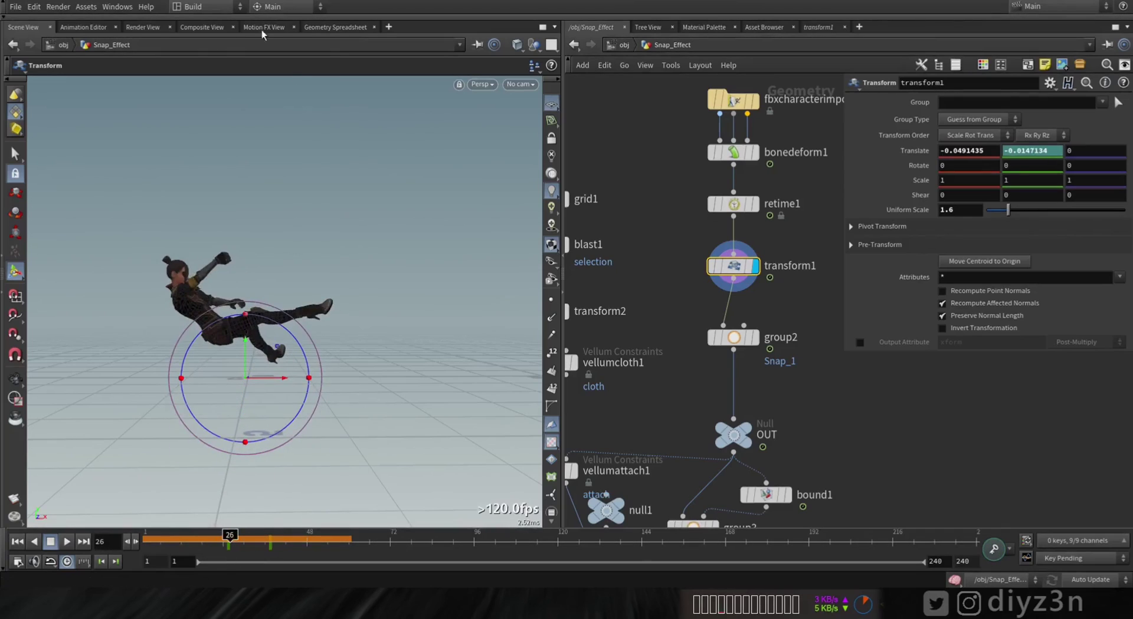
left_click(93, 29)
left_click(48, 391)
left_click_drag(222, 151, 421, 394)
left_click(122, 46)
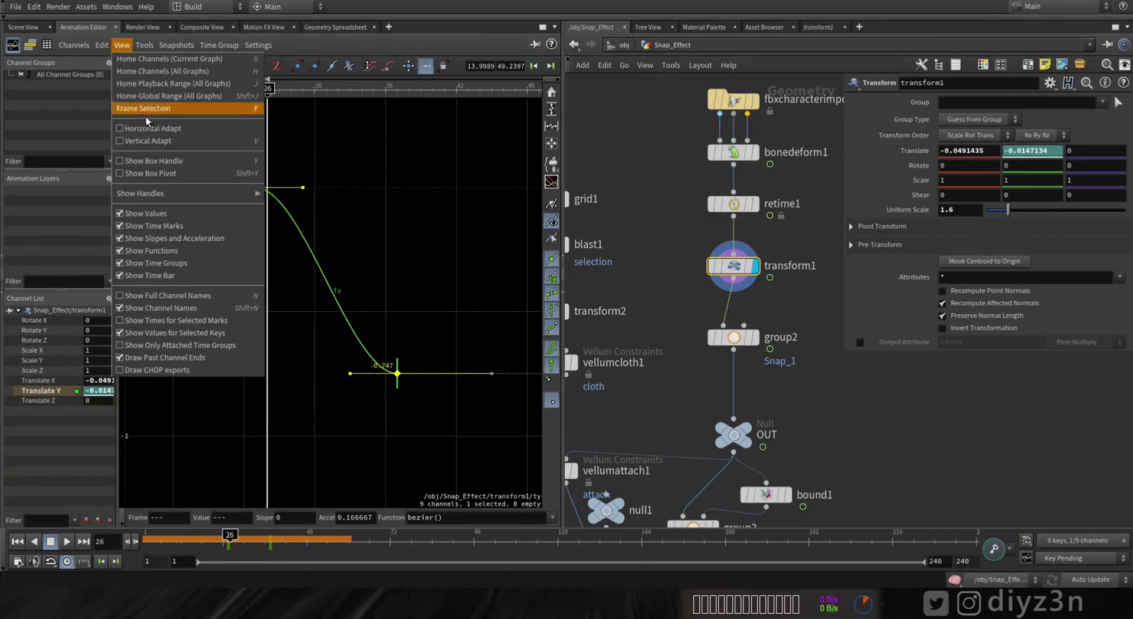
left_click(155, 108)
left_click(345, 189)
left_click_drag(270, 118, 394, 124)
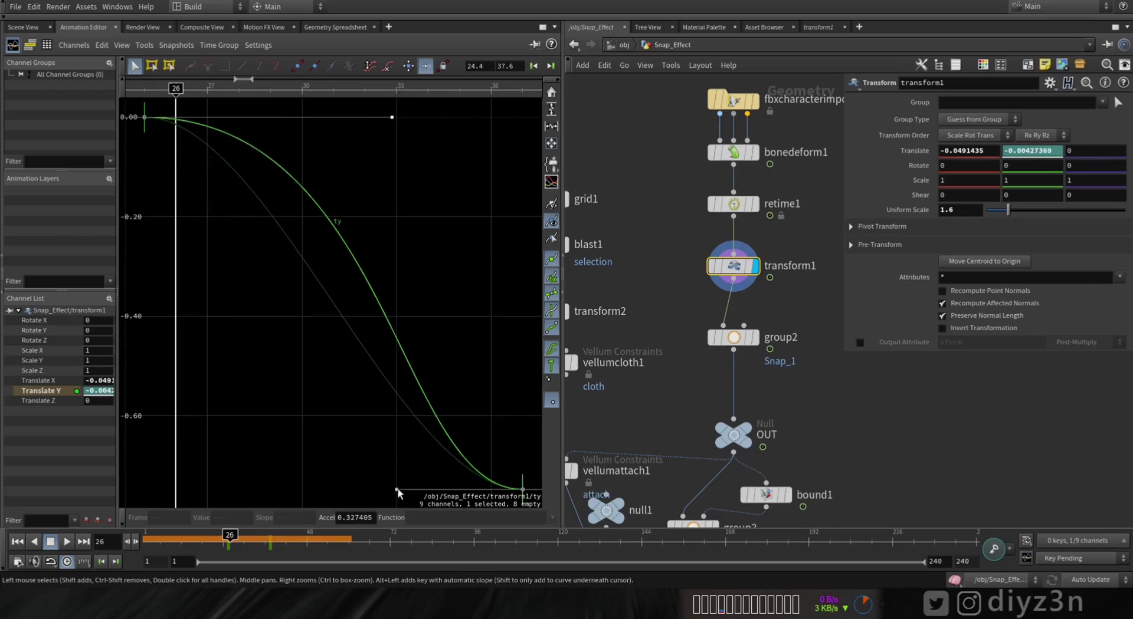
left_click_drag(397, 489, 500, 443)
Return to the Scene View and play the character's drop from the first frame
left_click(24, 28)
left_click(18, 541)
left_click(64, 541)
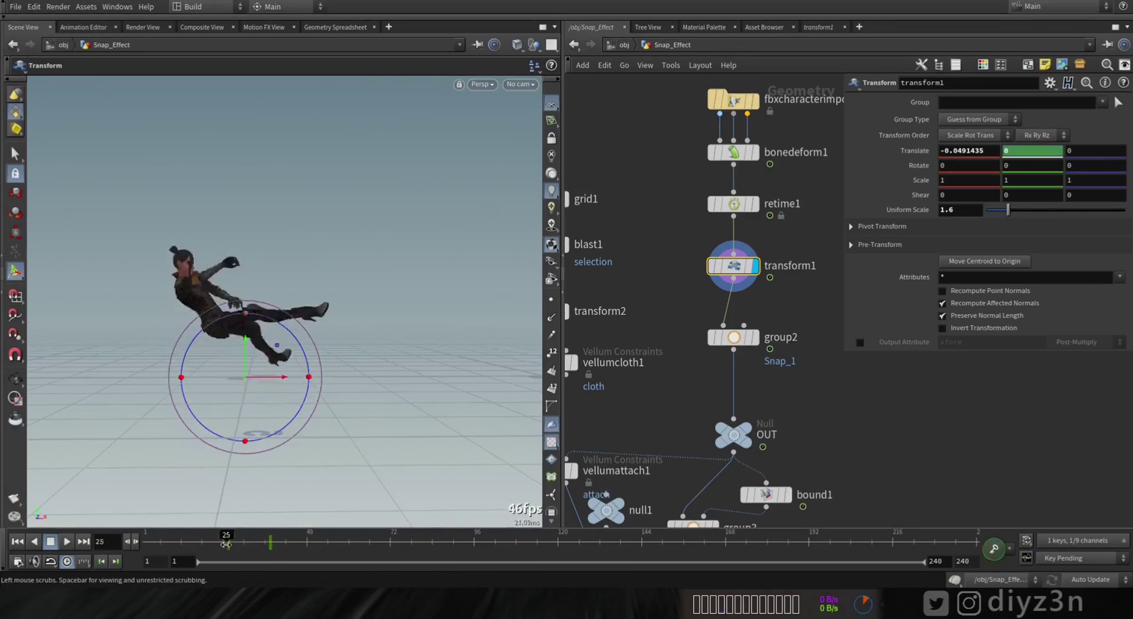
Keyframe transform1's Translate from frame 46 through frame 78, shifting the character sideways to about X -1.16, Y -0.85
left_click(324, 542)
left_click_drag(304, 539, 300, 539)
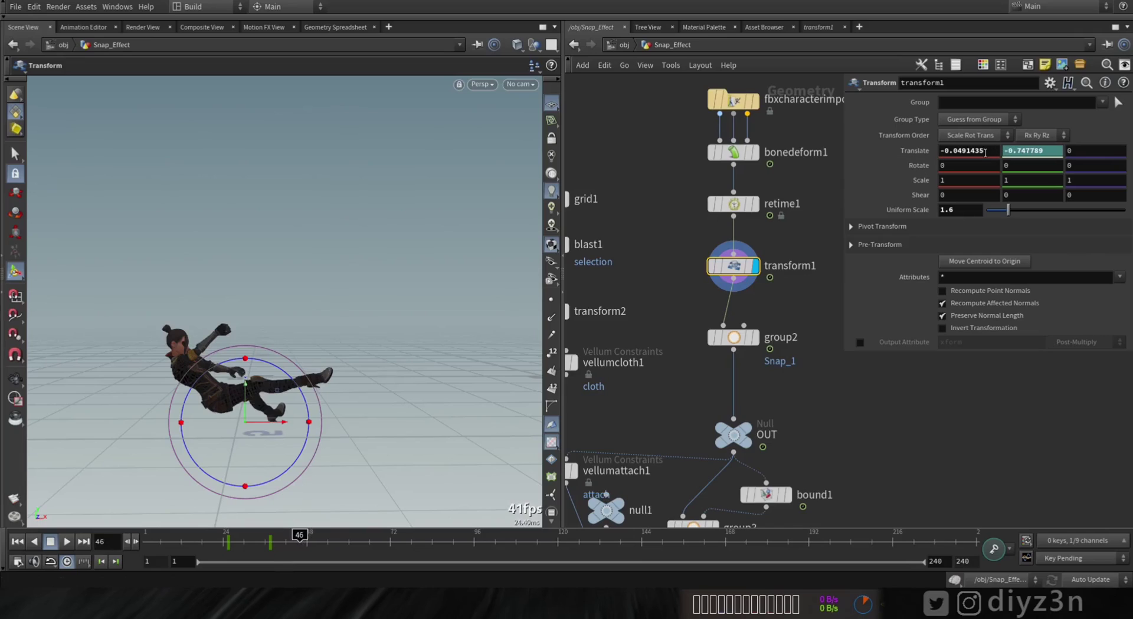
left_click_drag(276, 392, 207, 403)
left_click(918, 151, "alt")
left_click(412, 544)
left_click(916, 152, "alt")
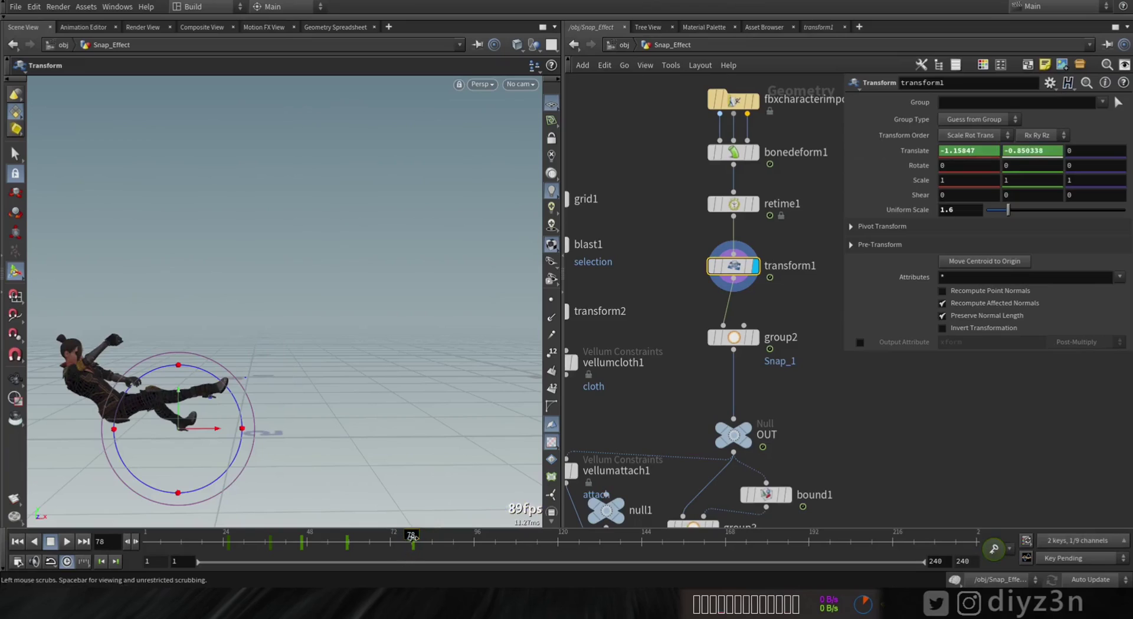
Shift the character back across to about X 1.87, Y -0.63 after frame 96, keyframe its Translate, and go to frame 122
left_click_drag(296, 542, 484, 543)
left_click_drag(208, 401, 383, 403)
left_click(918, 152, "alt")
left_click(564, 543)
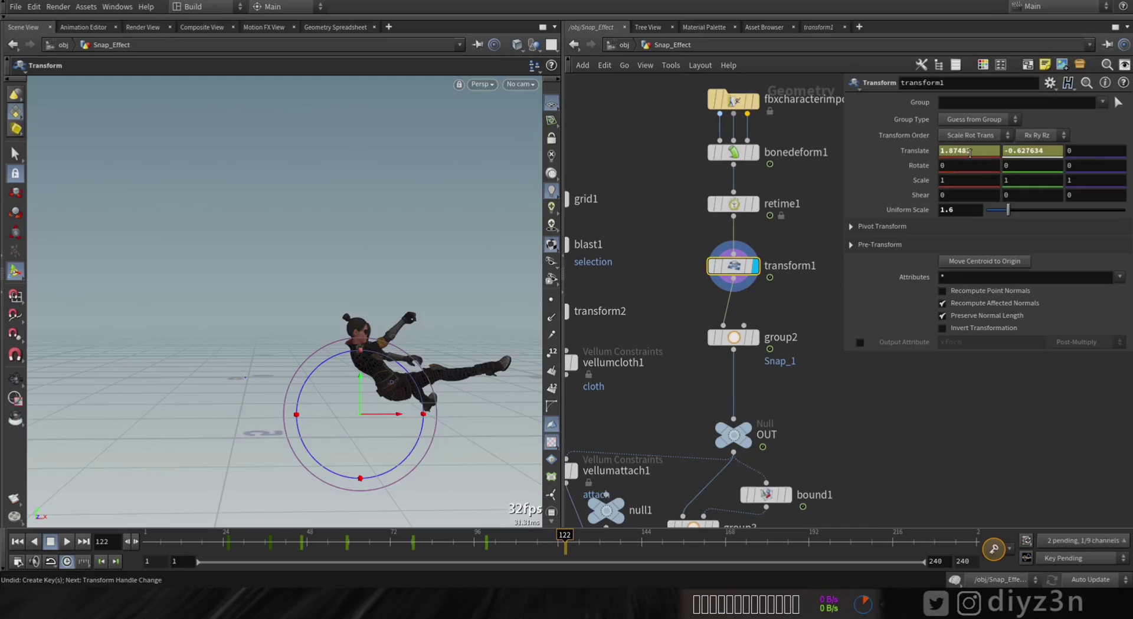
Compress the transform1 keys from frame 46 onward so they end before frame 96, and play from the first frame
left_click(372, 551)
left_click_drag(373, 551, 296, 549)
left_click_drag(608, 544, 444, 552)
key("ctrl+Up")
key("Up")
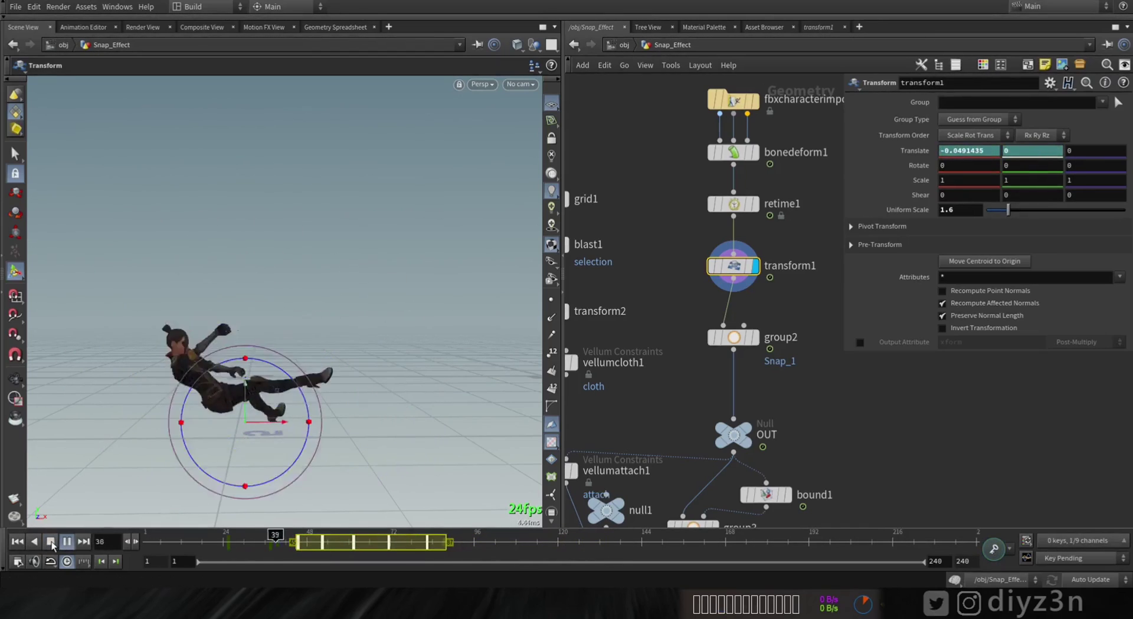
Display merge1 and play the cape simulation from the first frame, replaying it to check the cloth motion
key("Up")
key("ctrl+Up")
middle_click_drag(824, 388, 830, 125)
left_click(669, 398)
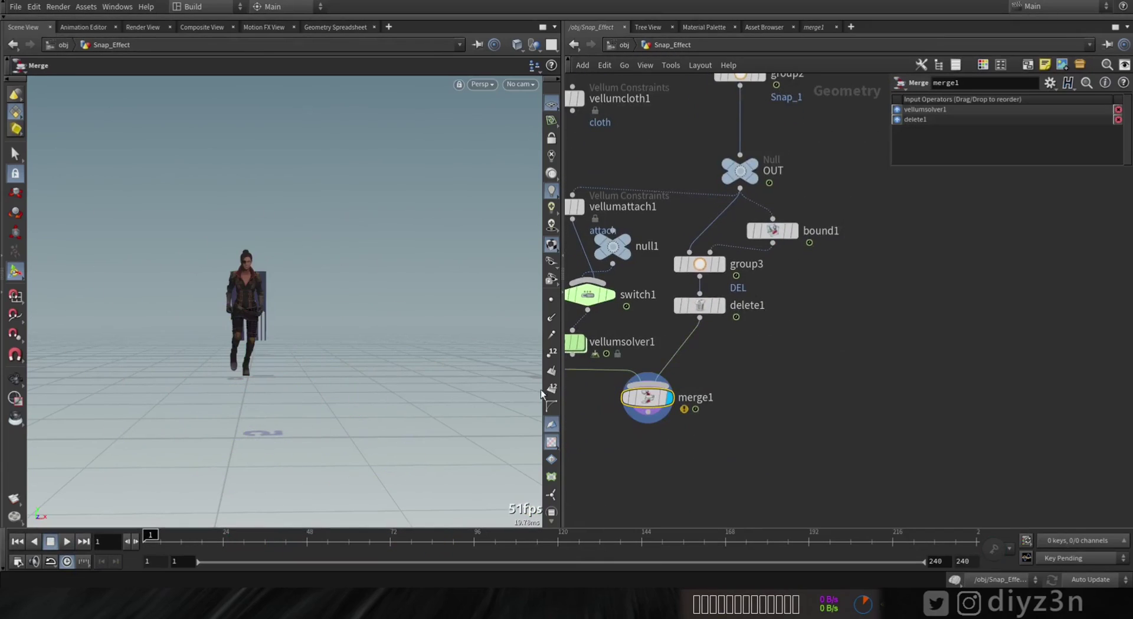
left_click(67, 542)
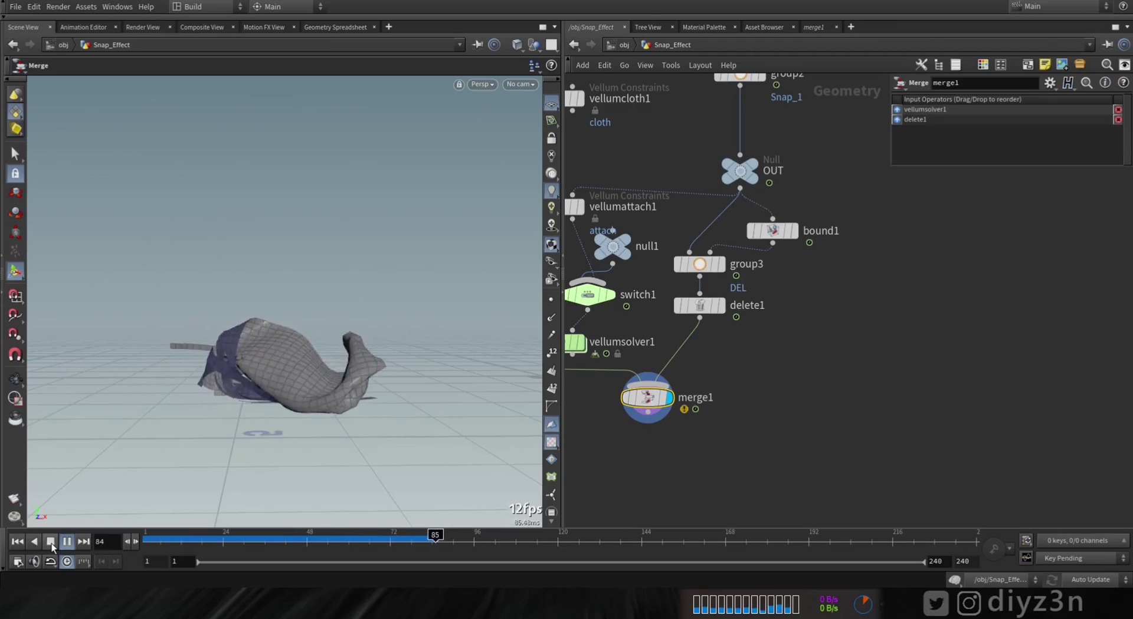
left_click(51, 543)
left_click(17, 544)
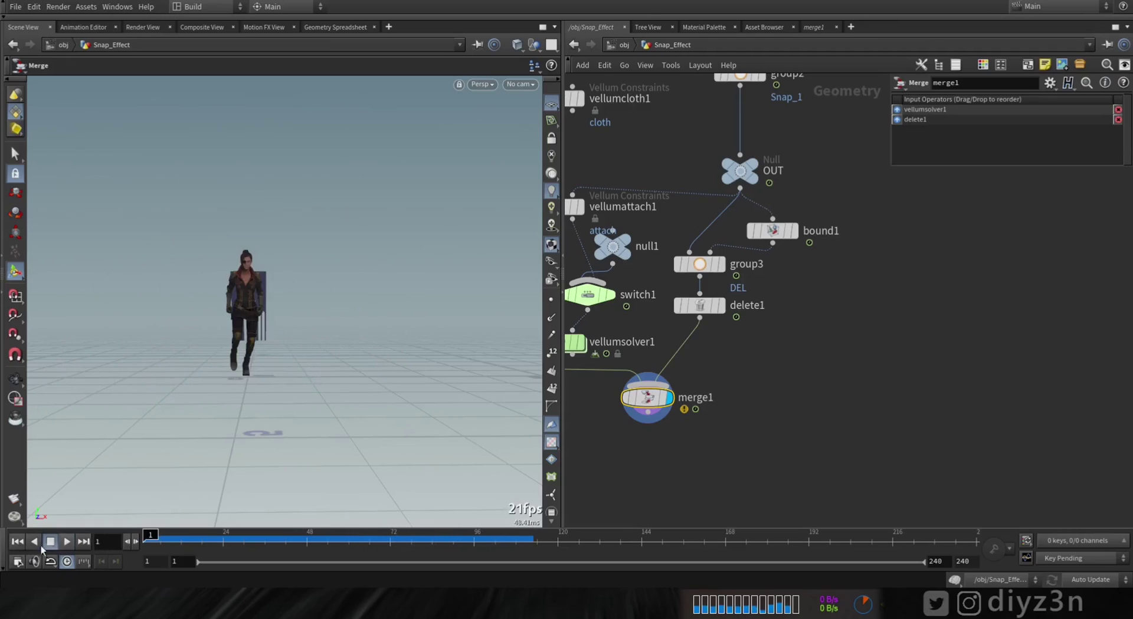
left_click(65, 545)
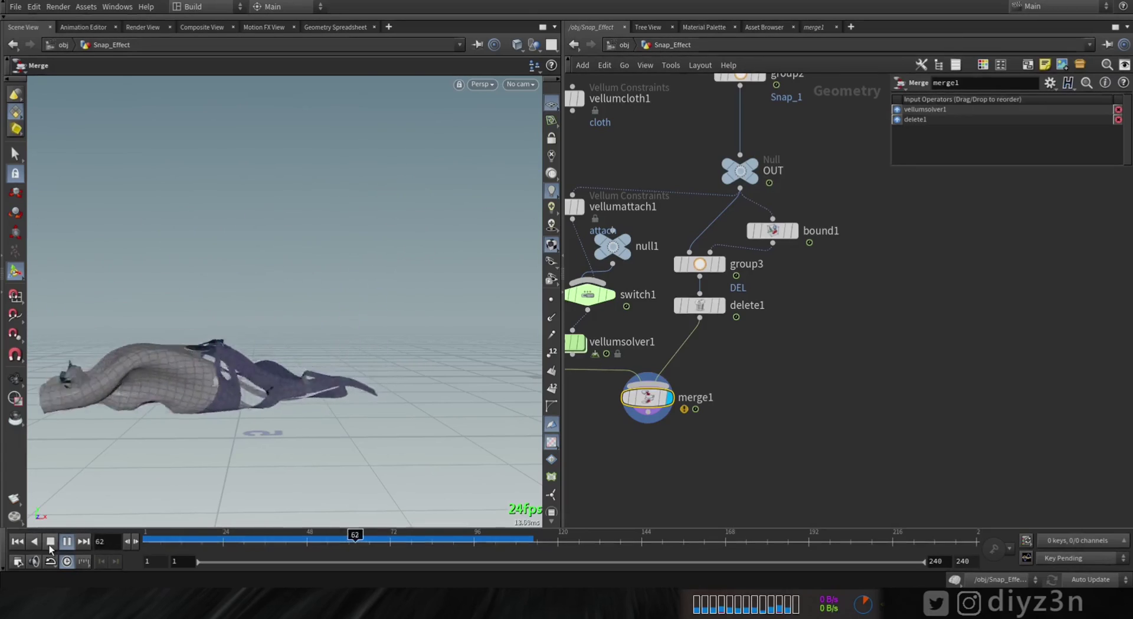
left_click(50, 542)
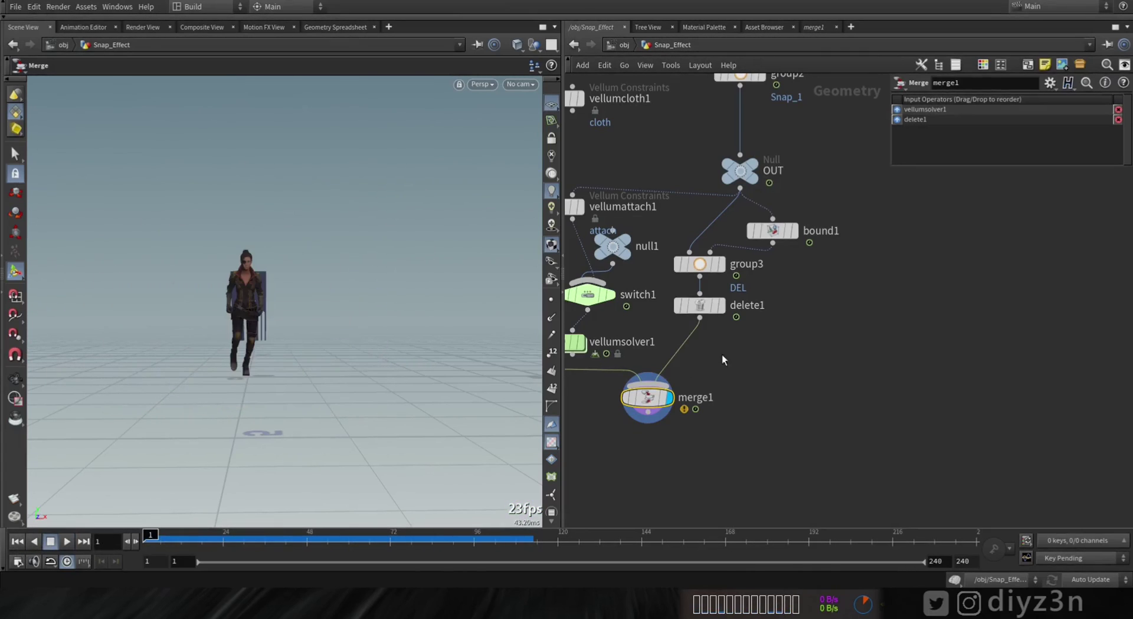
In vellumsolver1's forces network, set popforce1's noise Amplitude to 40 and its Activation to $F > 25
middle_click_drag(639, 321, 798, 376)
double_click(717, 397)
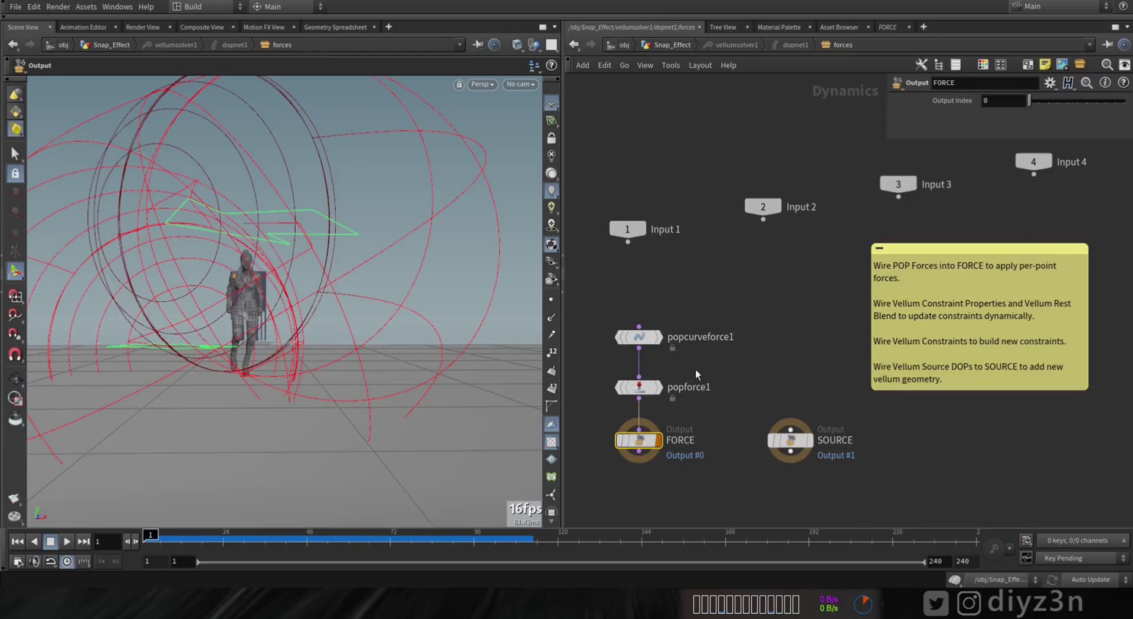
left_click(658, 391)
double_click(991, 208)
type("40")
key("Return")
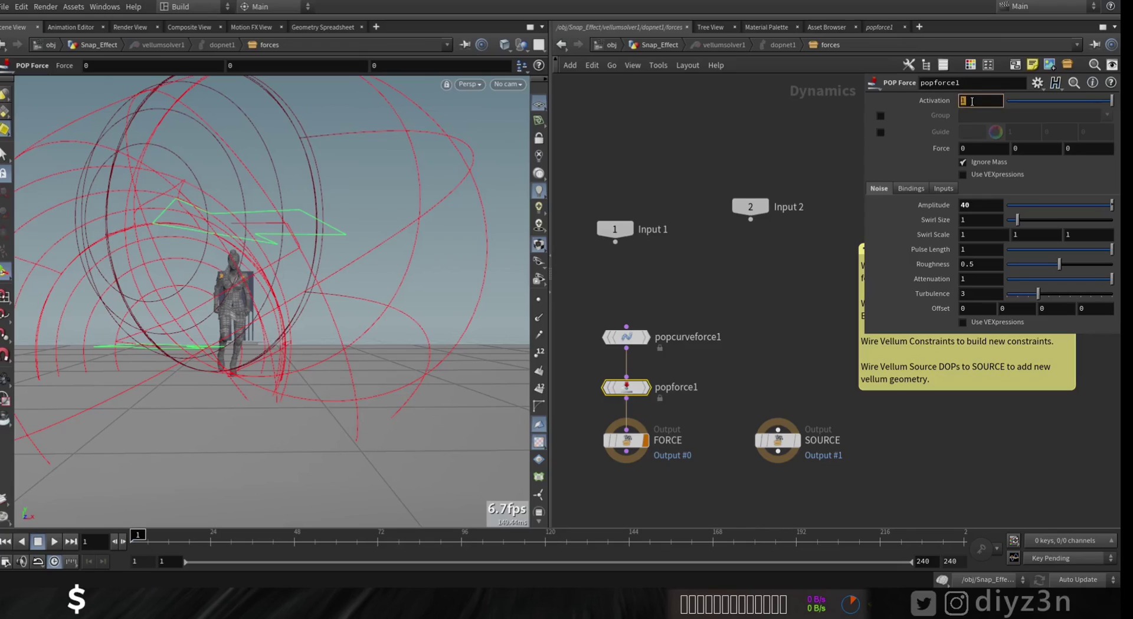
type("$F >")
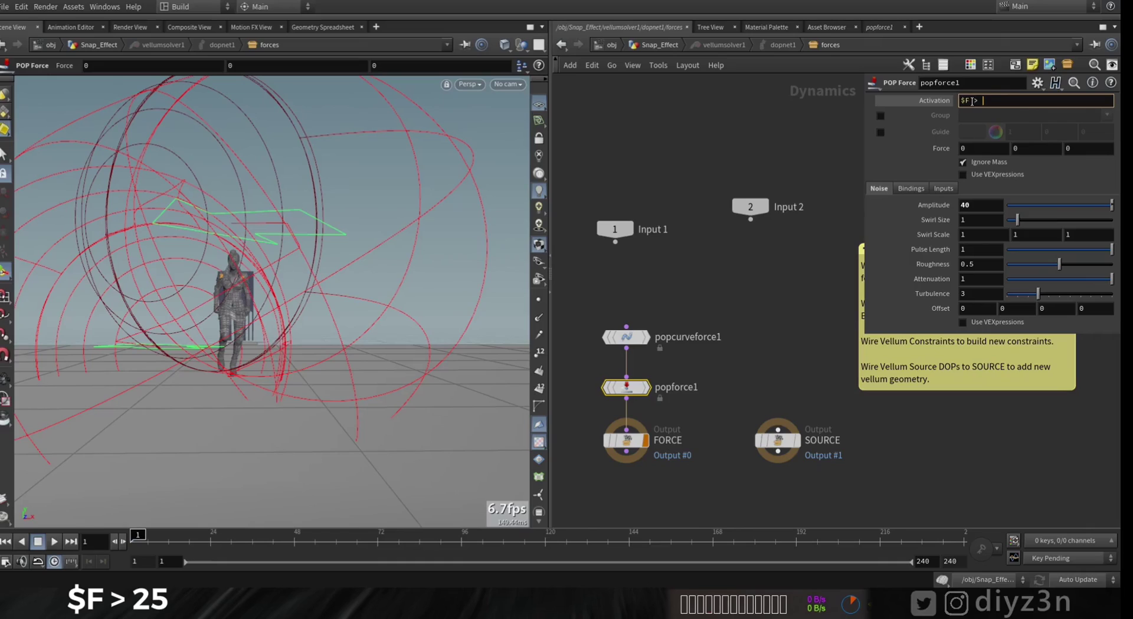
key("Return")
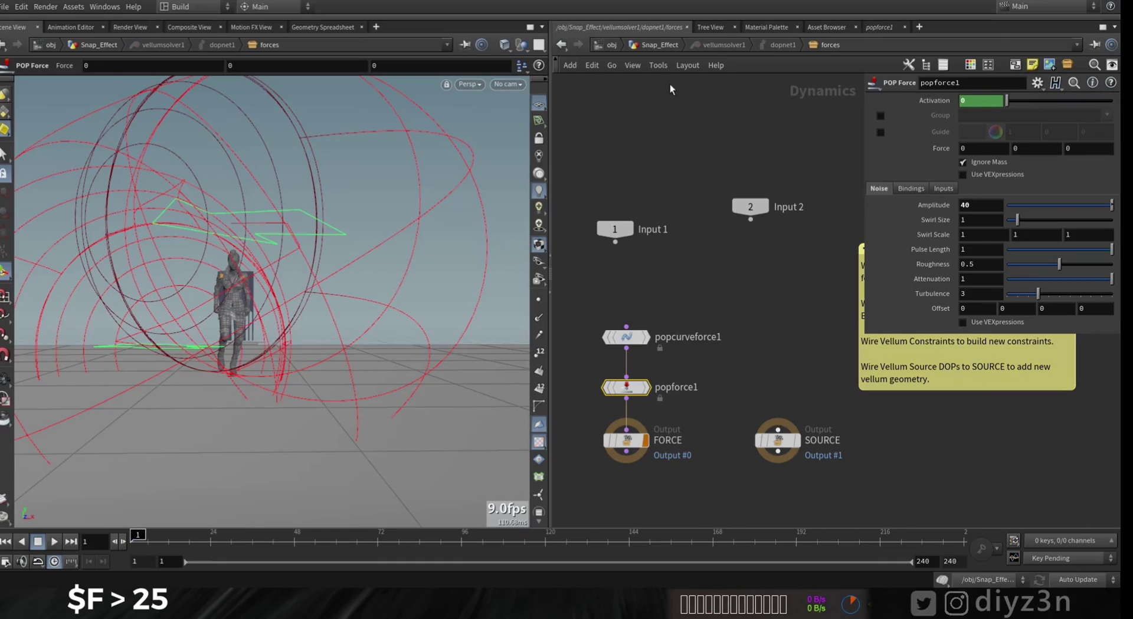
Return to the Snap_Effect network, play the simulation with the new force, and rewind to the first frame
left_click(660, 45)
key("Up")
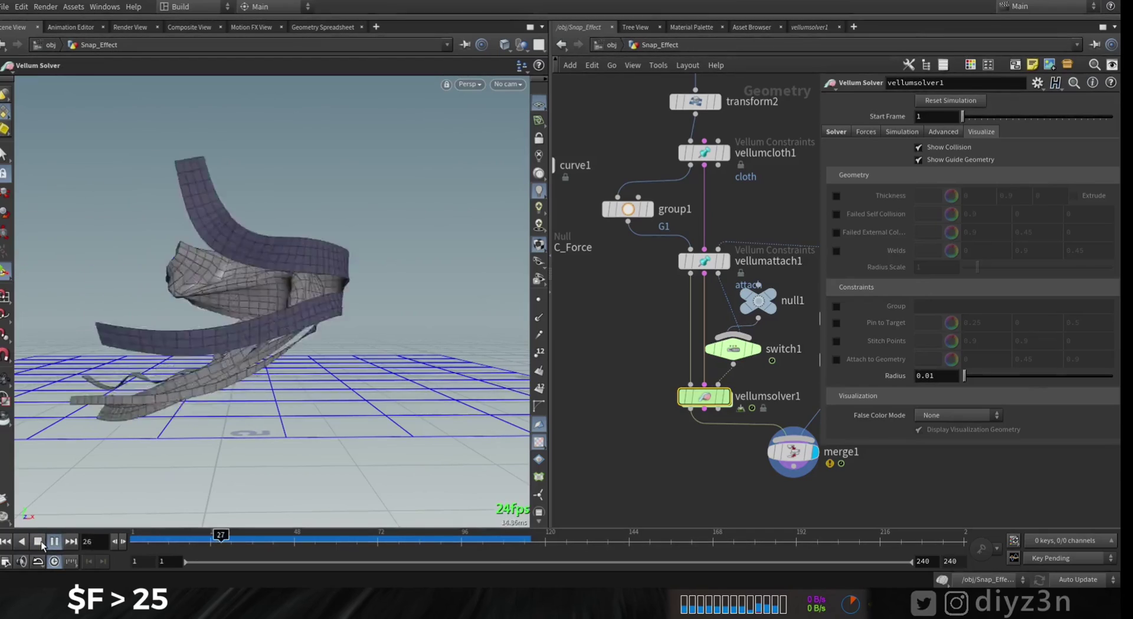
left_click(41, 542)
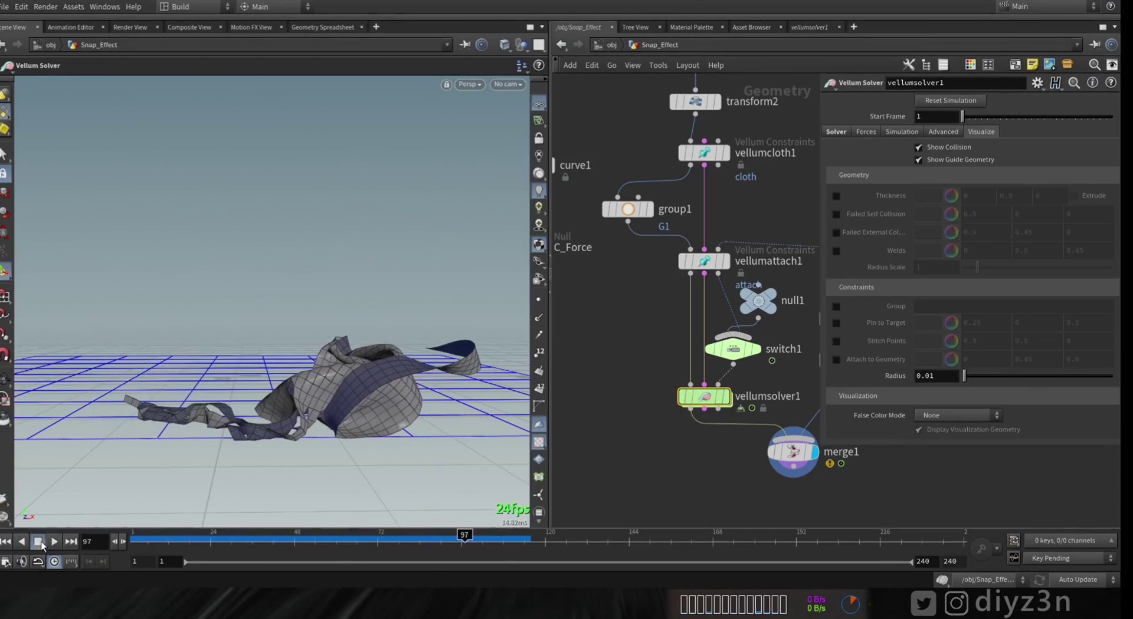
left_click(5, 543)
Display transform1 and keyframe its Translate at about frame 137, sending the character away in negative Z after frame 82
middle_click_drag(741, 475, 603, 493)
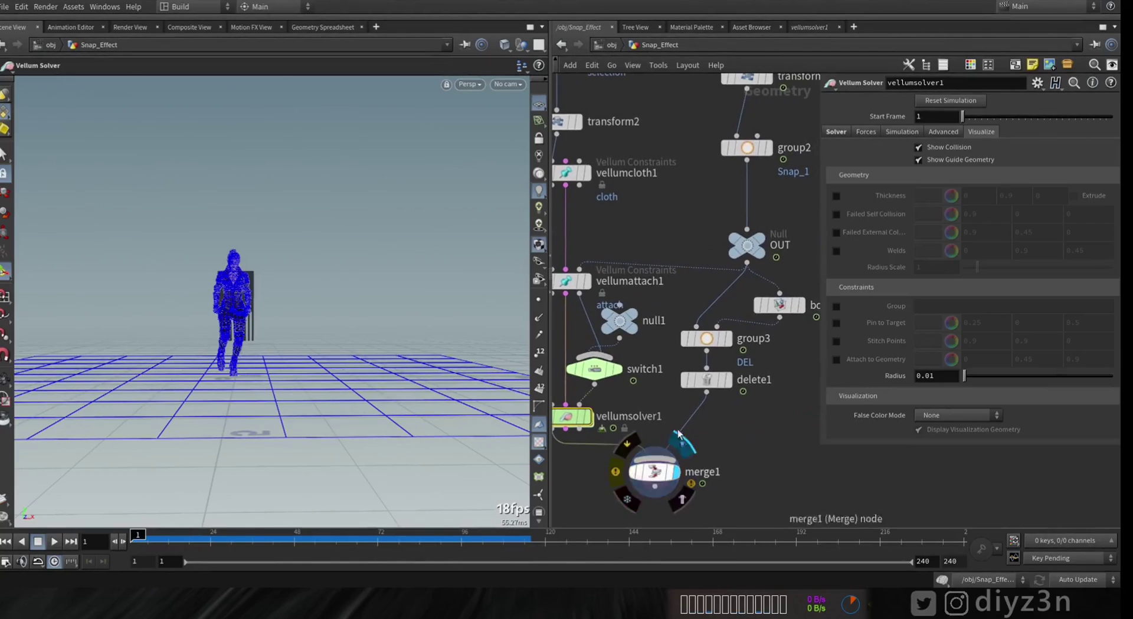
middle_click_drag(774, 369, 724, 508)
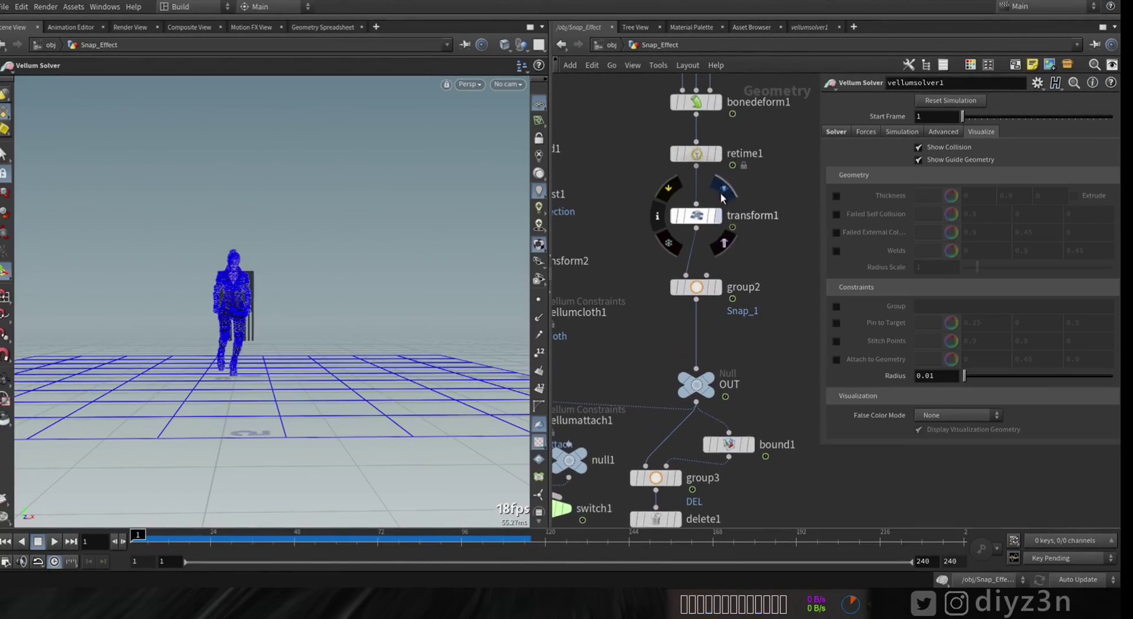
left_click(704, 217)
left_click_drag(192, 543, 588, 558)
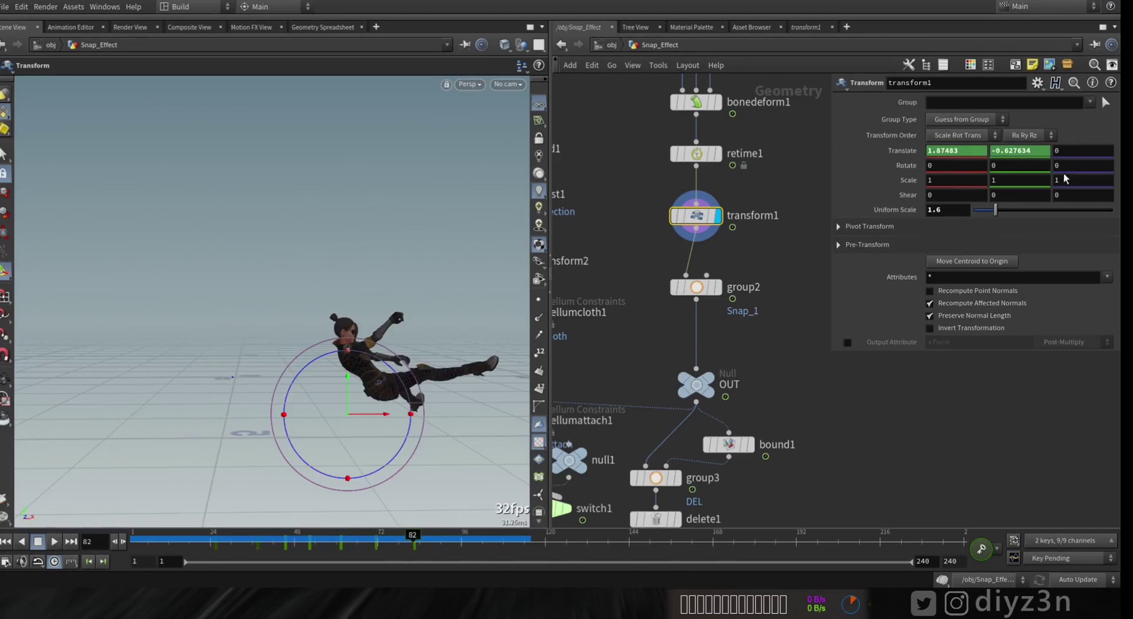
middle_click_drag(1069, 144, 1019, 112)
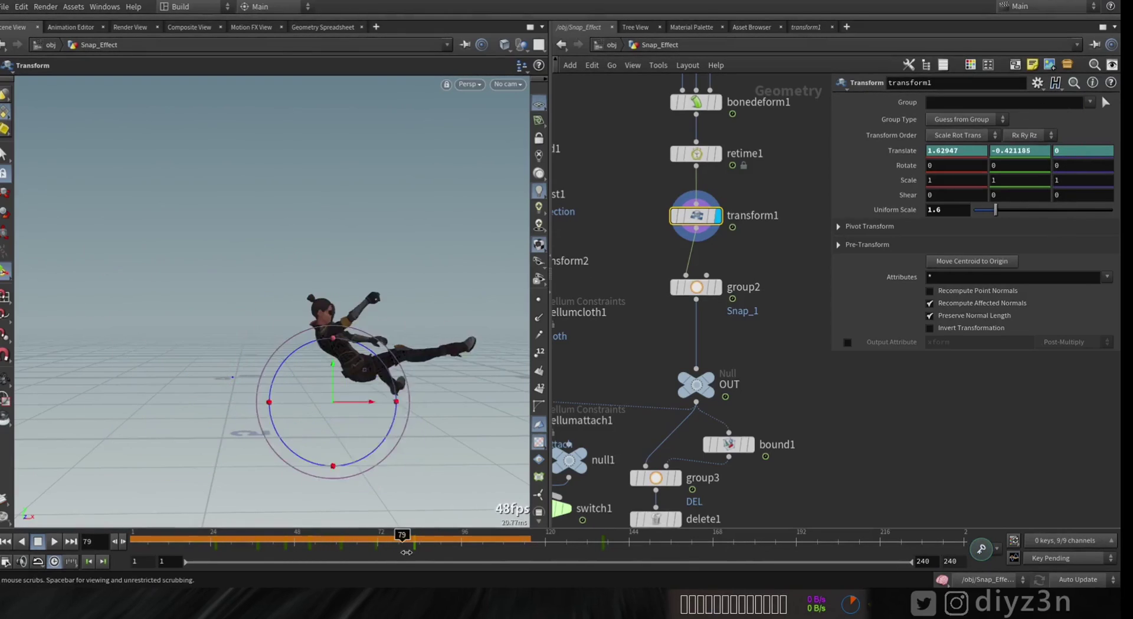
middle_click_drag(1006, 151, 1006, 150)
middle_click_drag(975, 106, 1021, 154)
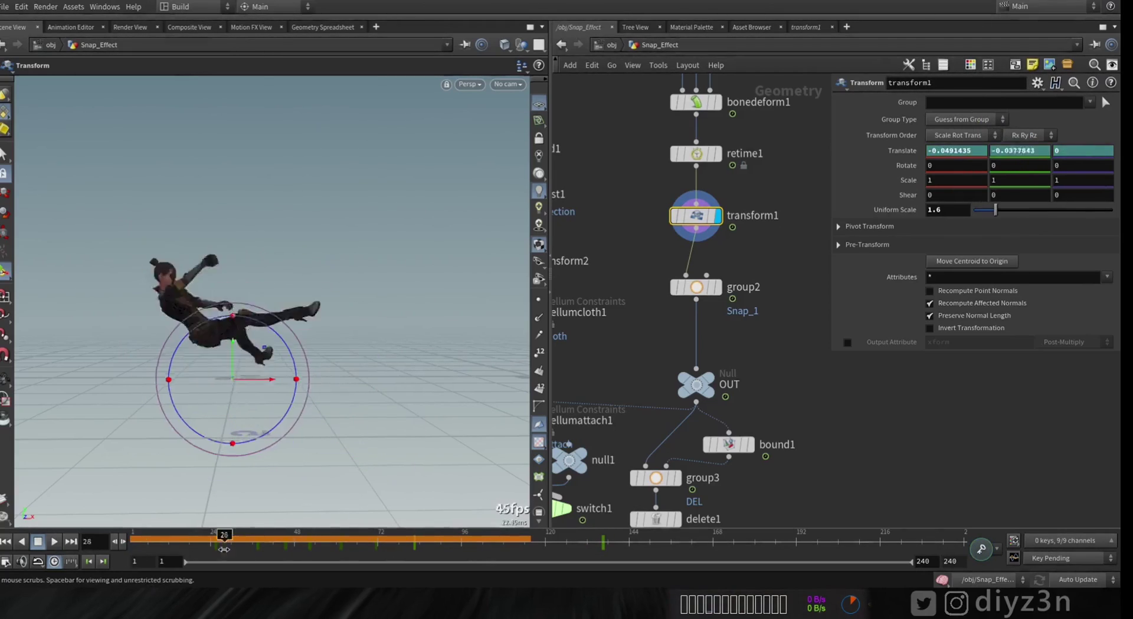
left_click_drag(224, 549, 594, 552)
Display merge1, play the cape simulation, and scrub from the start to frame 42 to inspect the cloth
middle_click_drag(794, 424, 813, 281)
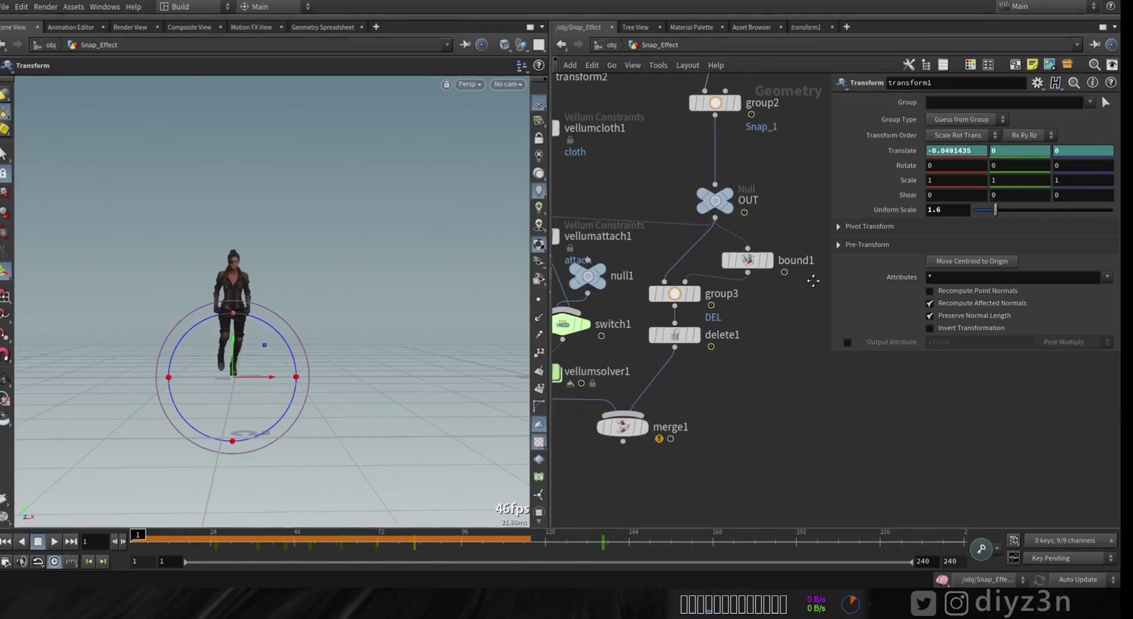
left_click(623, 429)
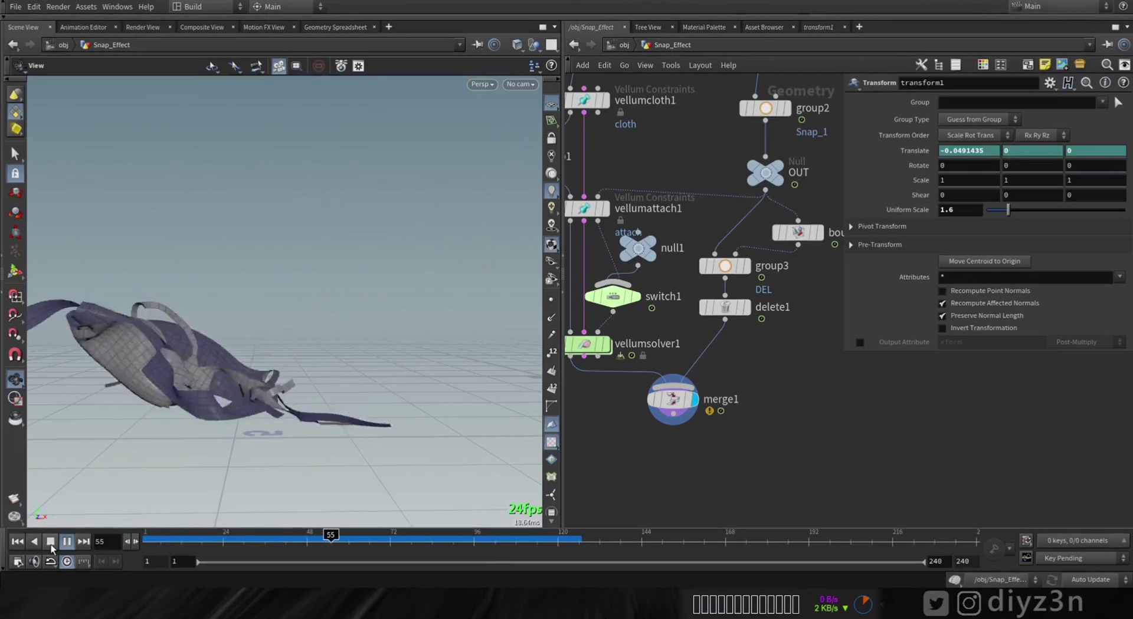
left_click(51, 547)
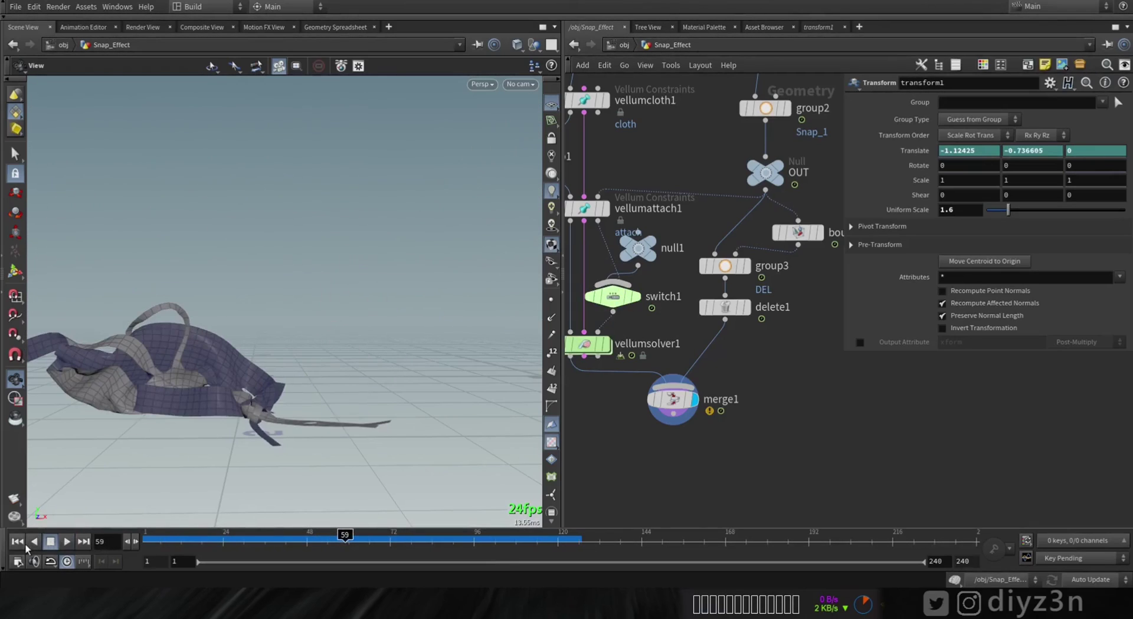
left_click_drag(145, 537, 285, 536)
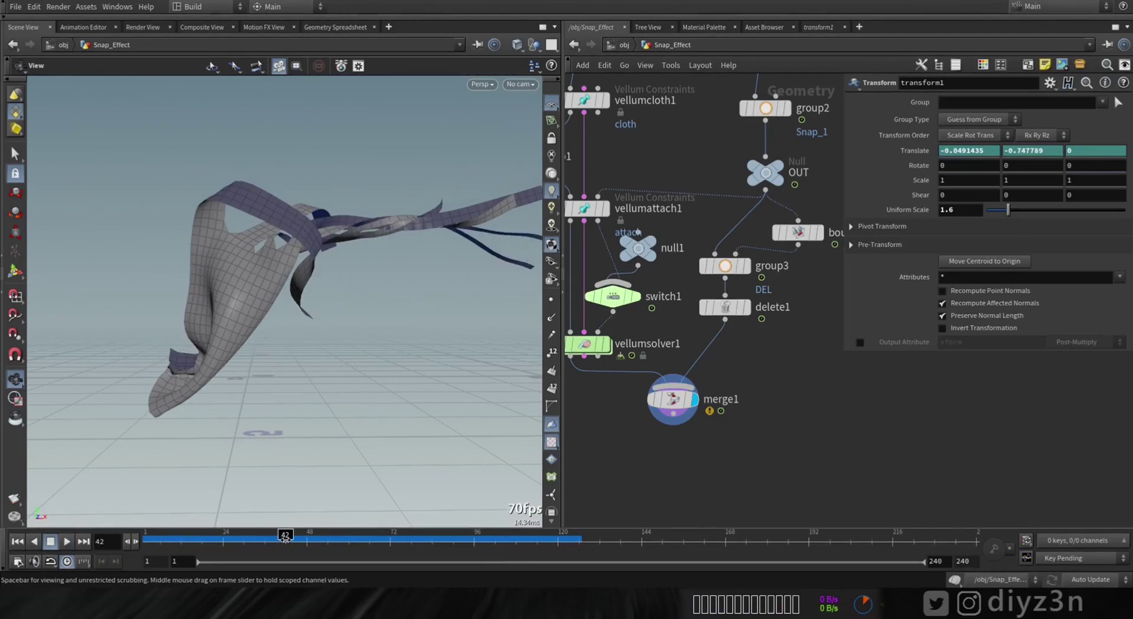
Display transform1 and lower the character at frame 37 by setting Translate Y to about -1.48
scroll(763, 319, "up", 5)
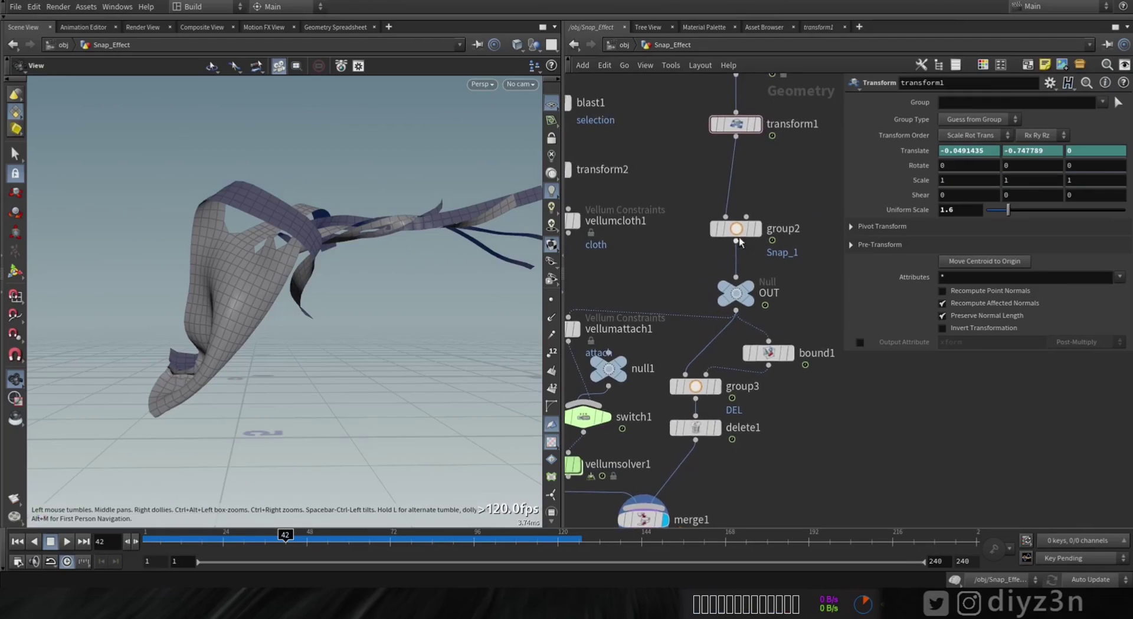
left_click(741, 208)
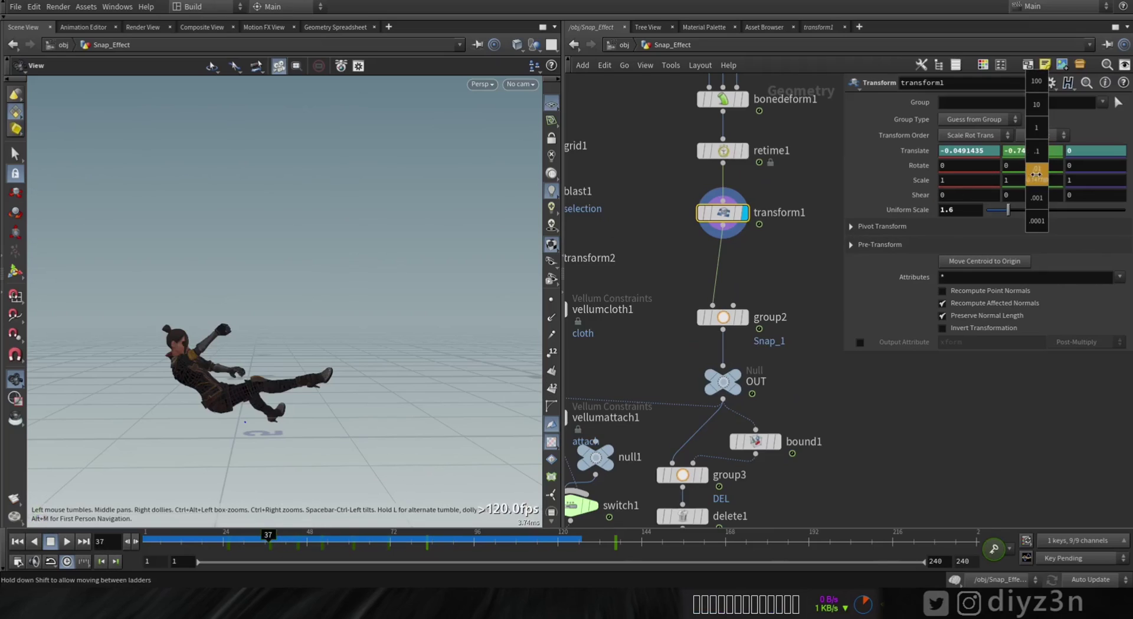
middle_click_drag(1036, 174, 648, 202)
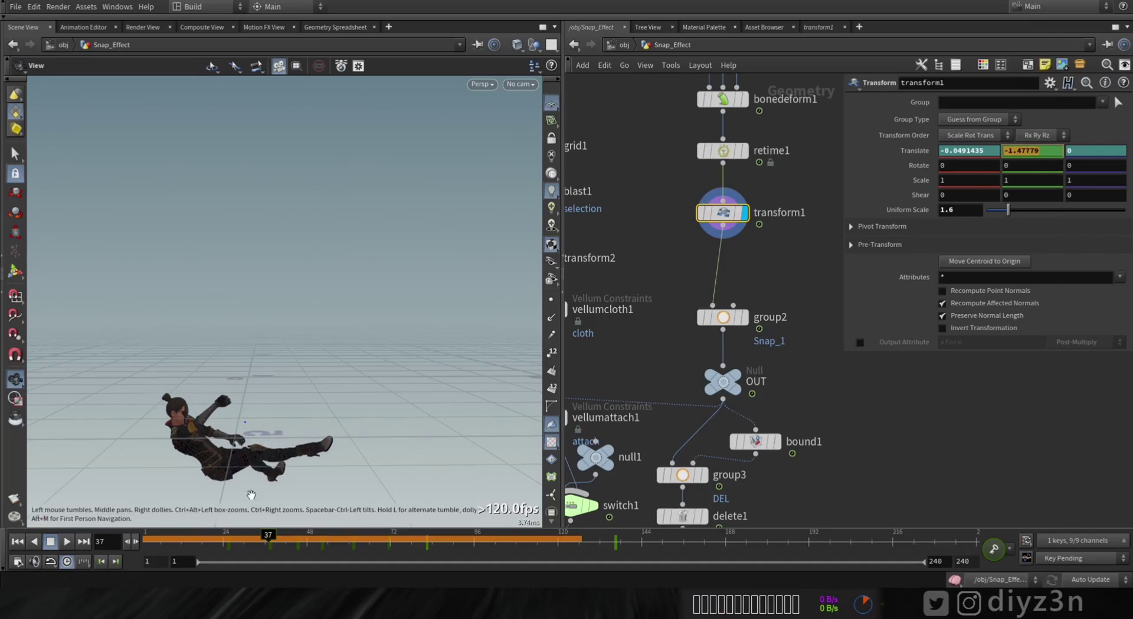
left_click(111, 564)
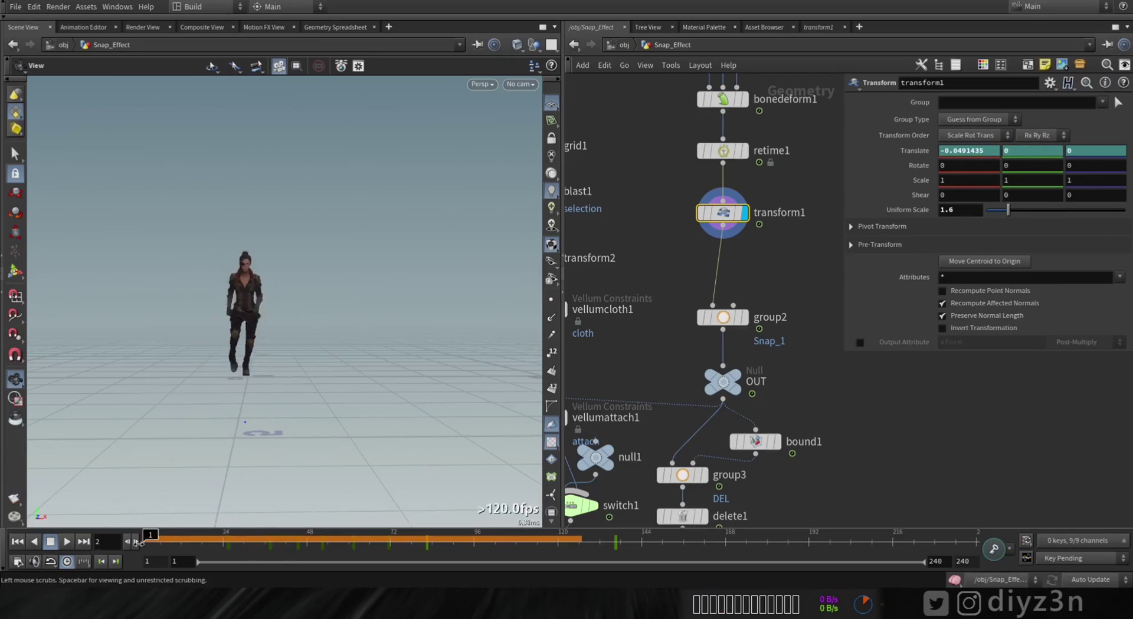
Display merge1 and play the simulation past frame 138 to check the cape with the lowered character
middle_click_drag(765, 487, 780, 313)
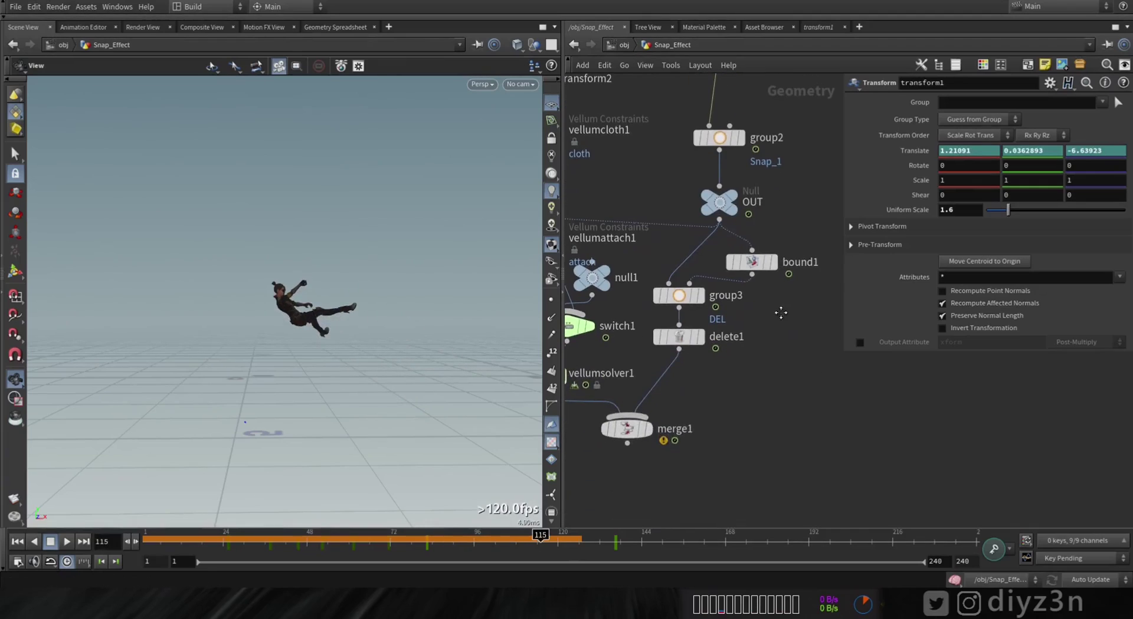
left_click(655, 403)
left_click(50, 542)
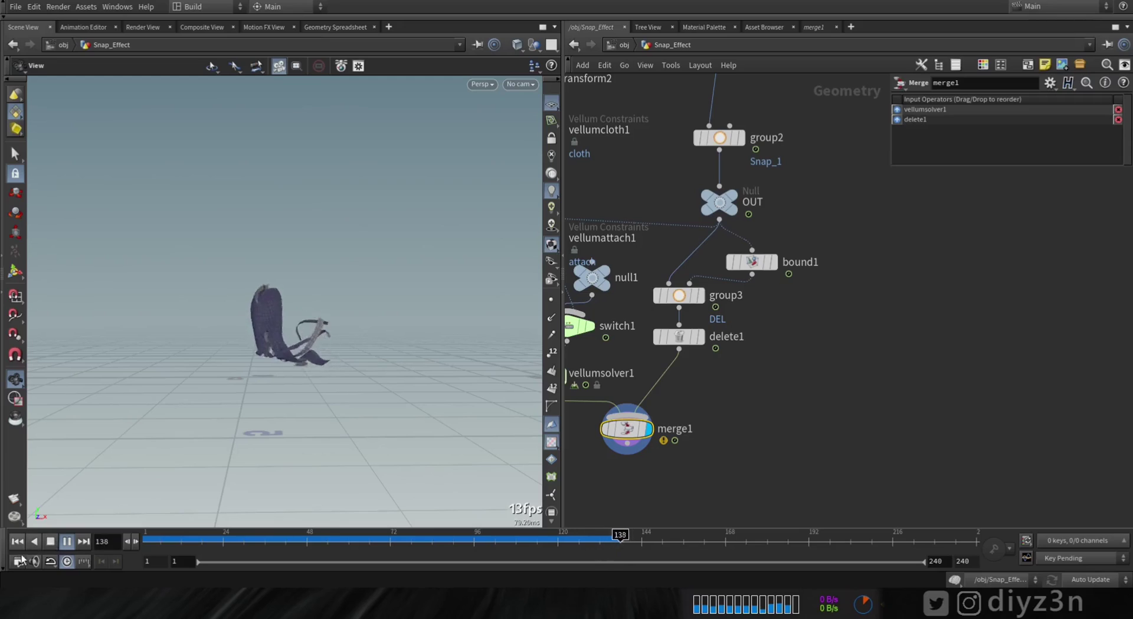
Raise popforce1's noise Amplitude to 70 in vellumsolver1's forces network and return to the Snap_Effect network
middle_click_drag(700, 424, 878, 462)
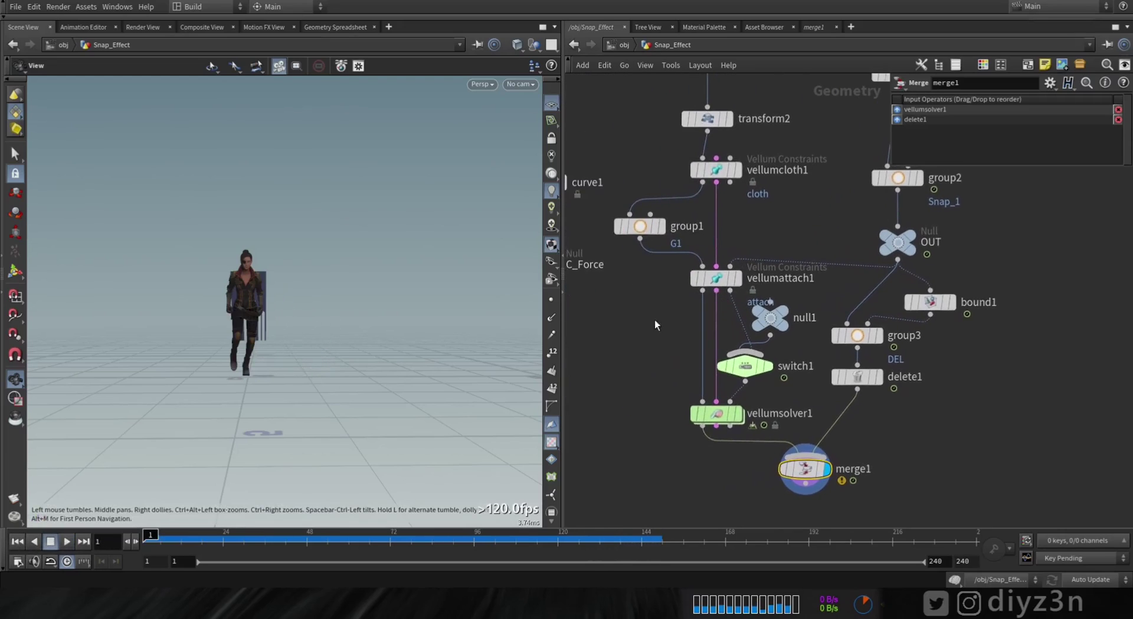
middle_click_drag(650, 335, 631, 350)
double_click(701, 413)
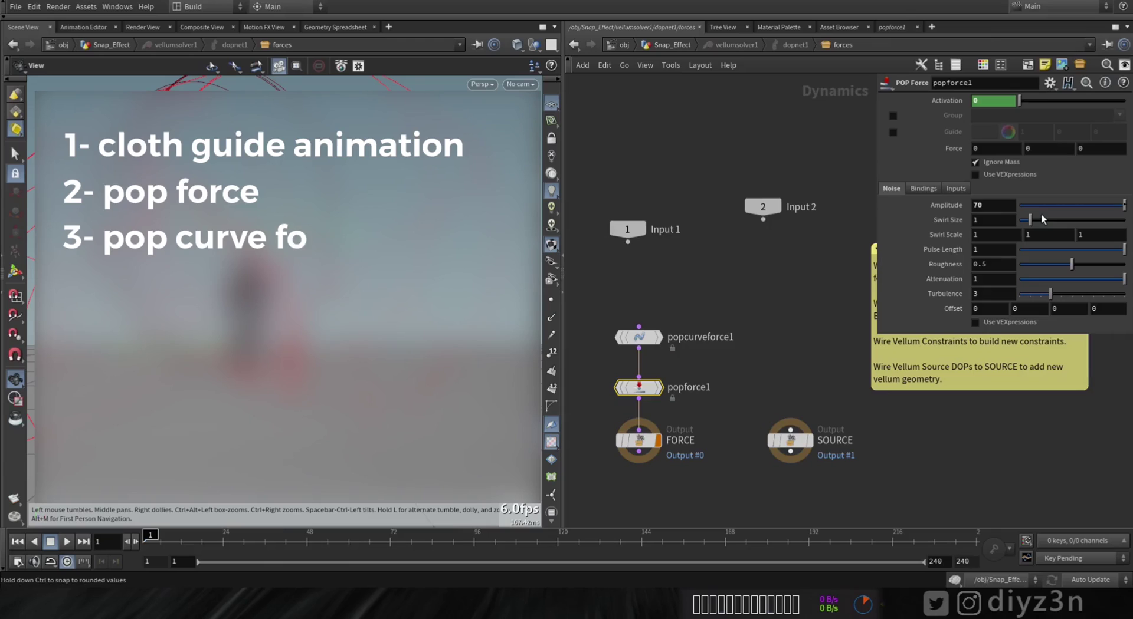
left_click(677, 45)
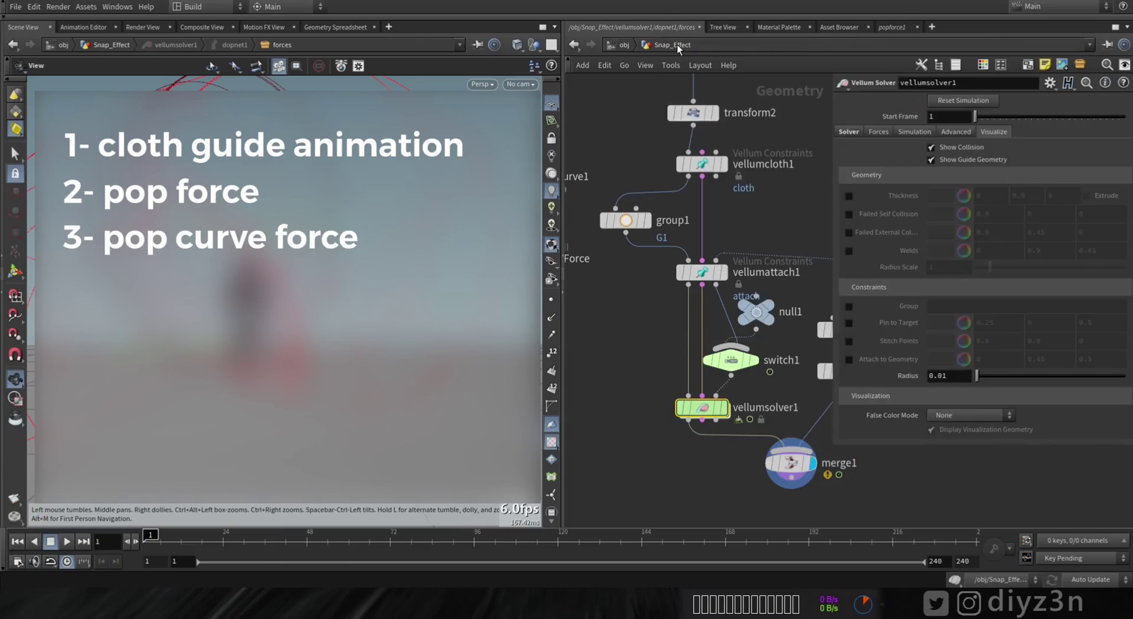
Set vellumcloth1's Bend Stiffness to 3 and play the simulation from the first frame
left_click(664, 263)
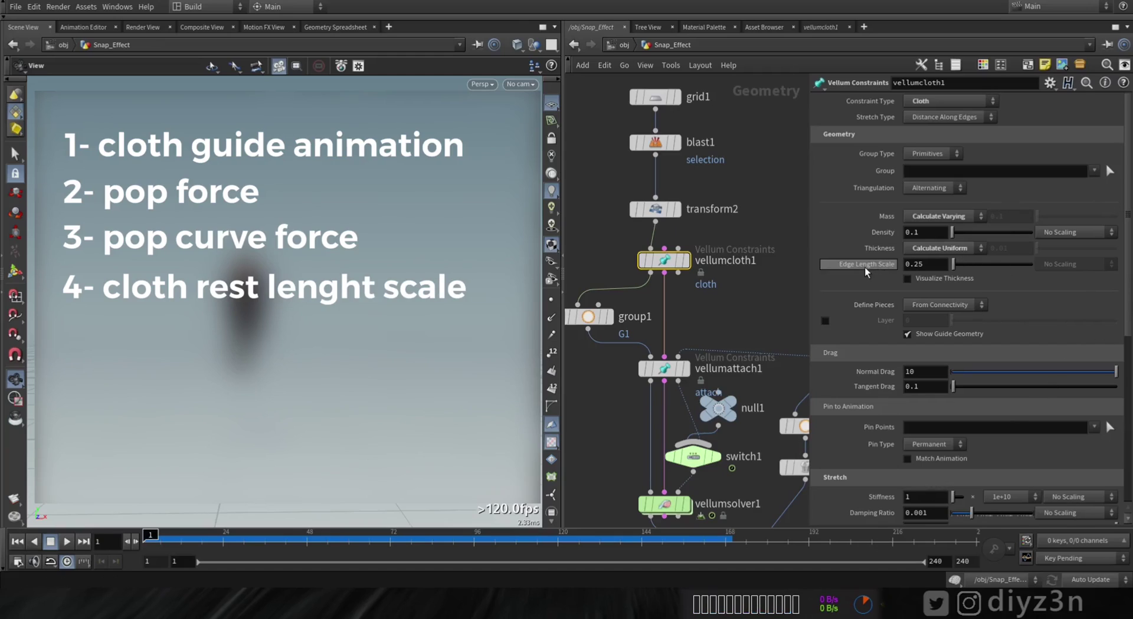
scroll(962, 331, "down", 5)
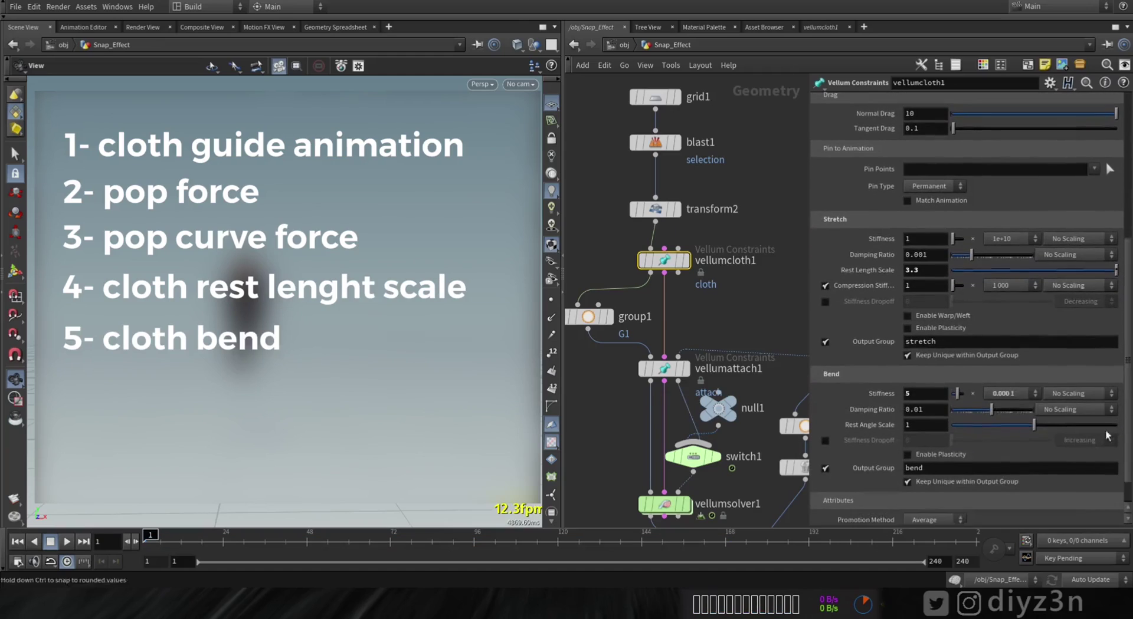
left_click(944, 389)
type("5")
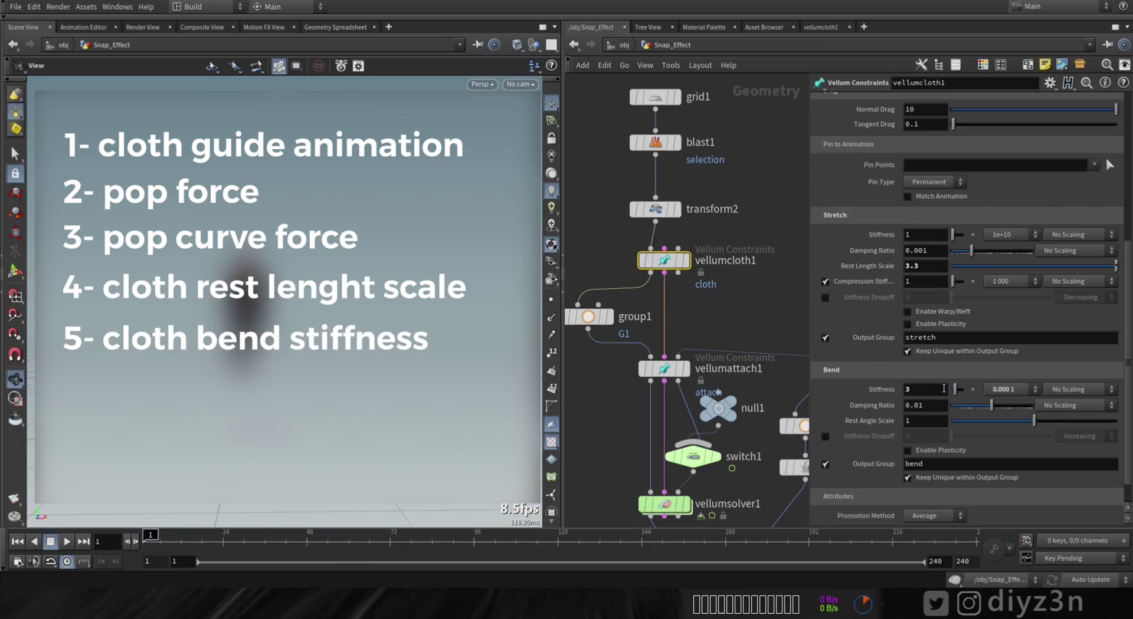
left_click(68, 547)
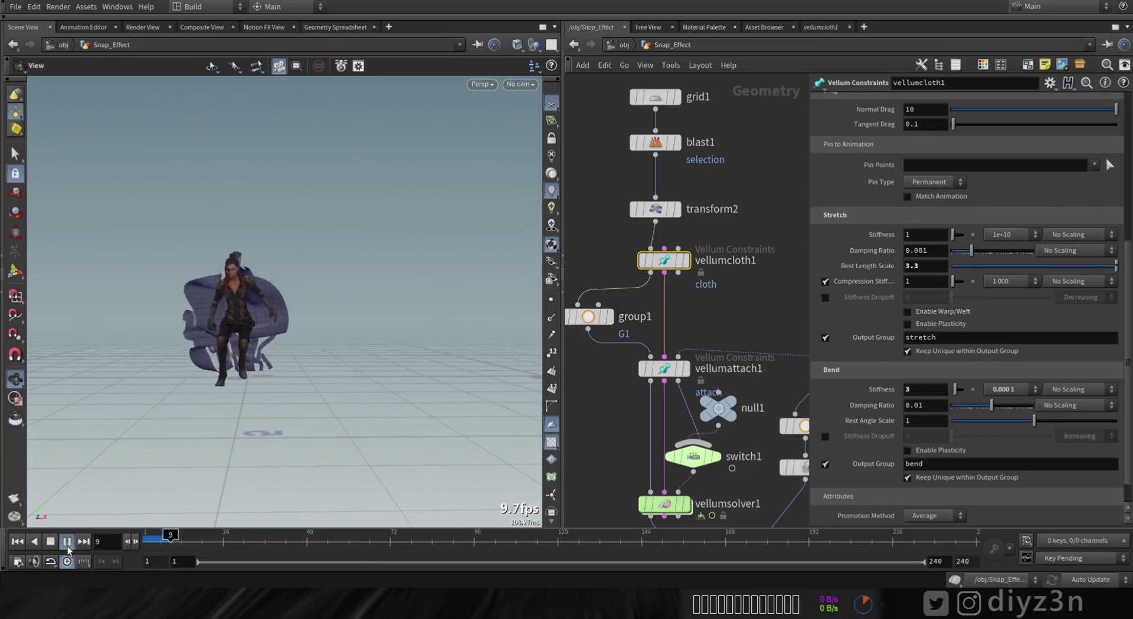